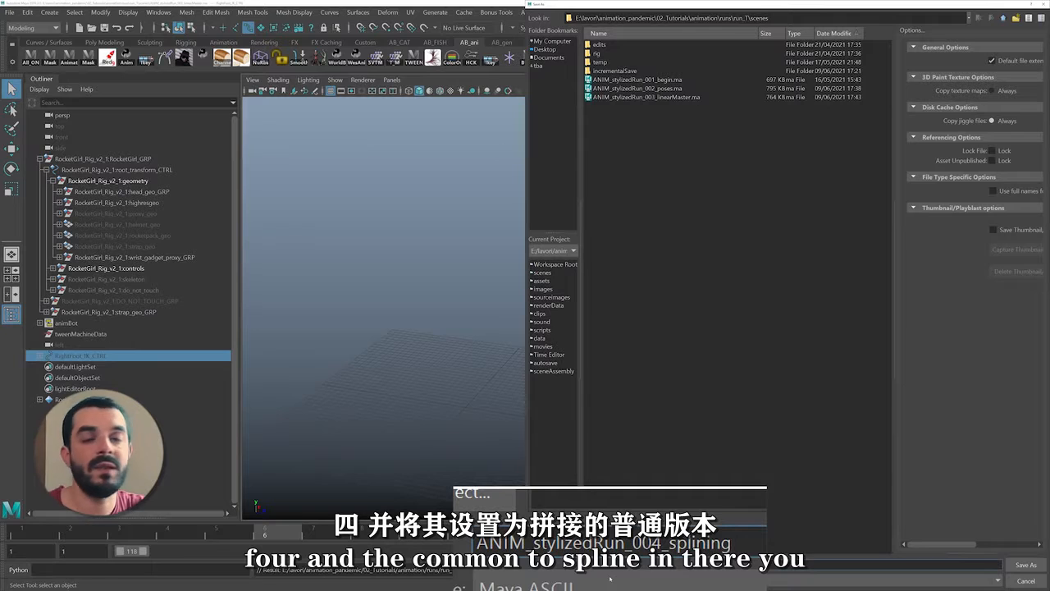
Save the scene as a new version named ANIM_stylizedRun_004_splining
key(Return)
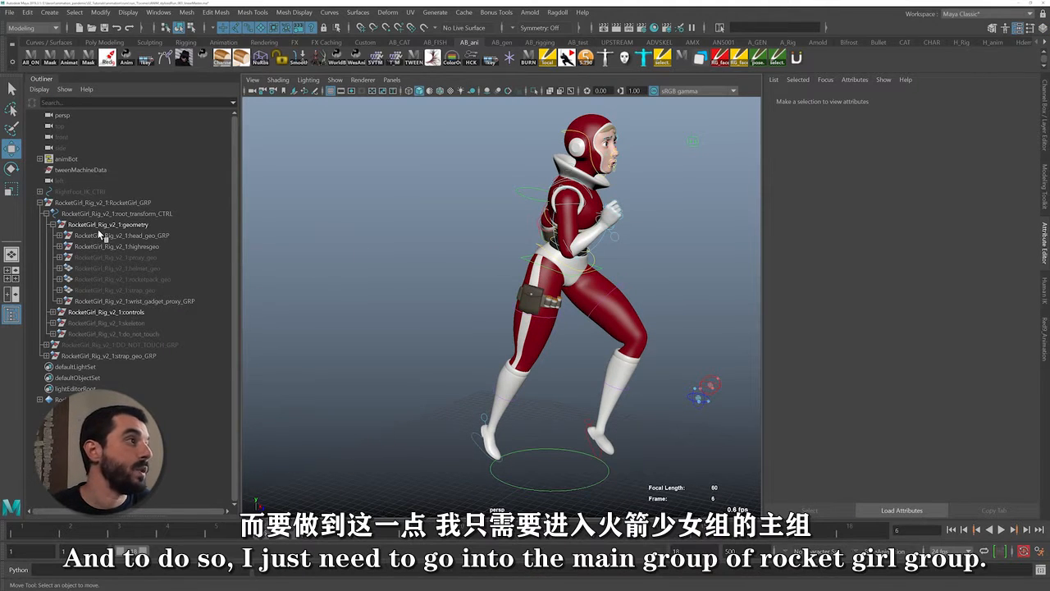
Locate and select the rig's geometry group under root_transform_CTRL in the RocketGirl_GRP hierarchy
click(99, 203)
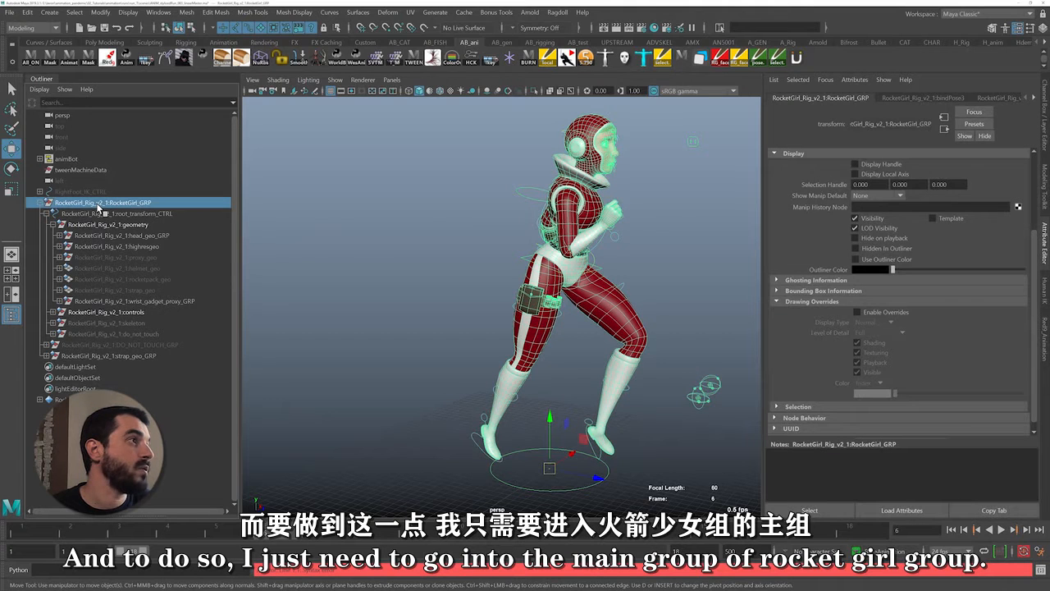
click(41, 204)
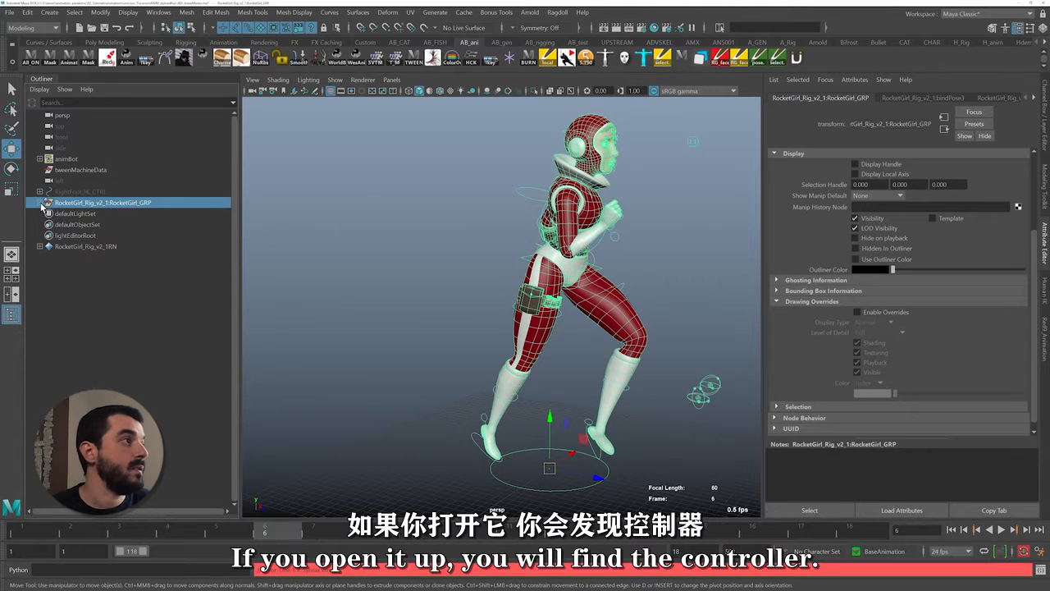
click(41, 203)
click(59, 214)
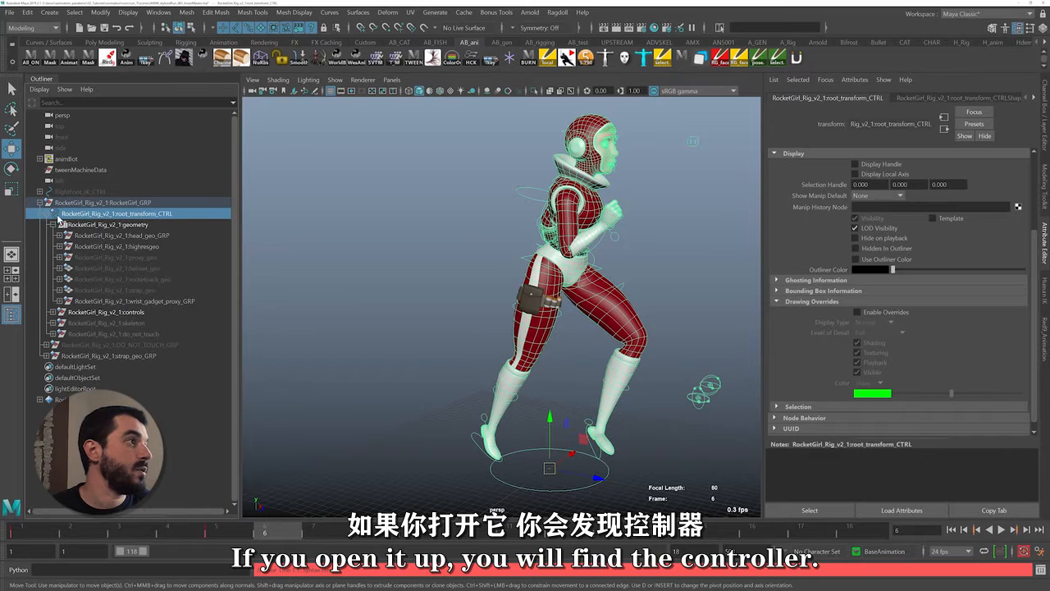
click(48, 214)
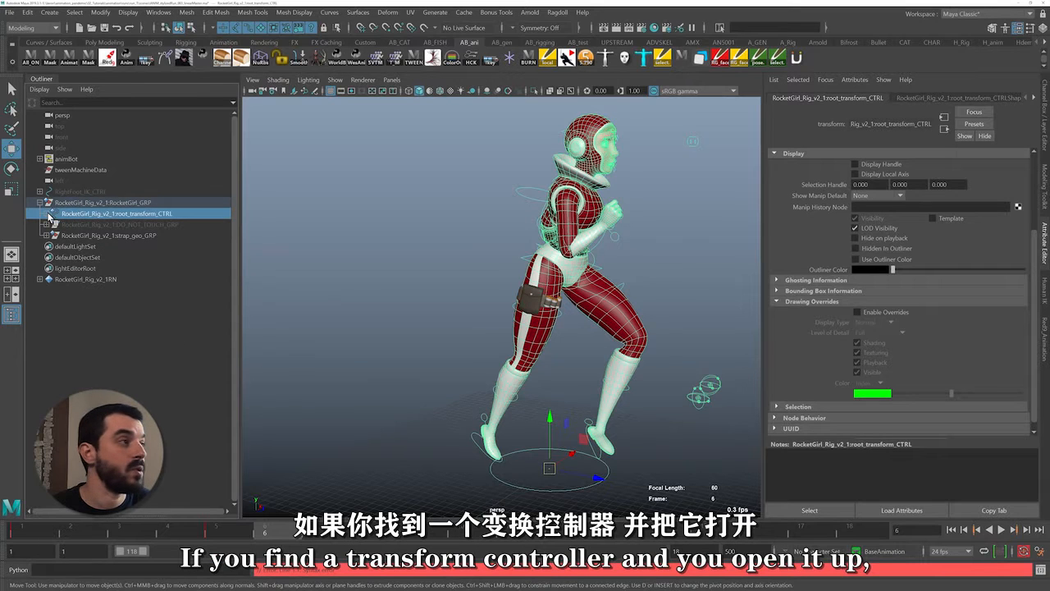
click(50, 214)
click(117, 225)
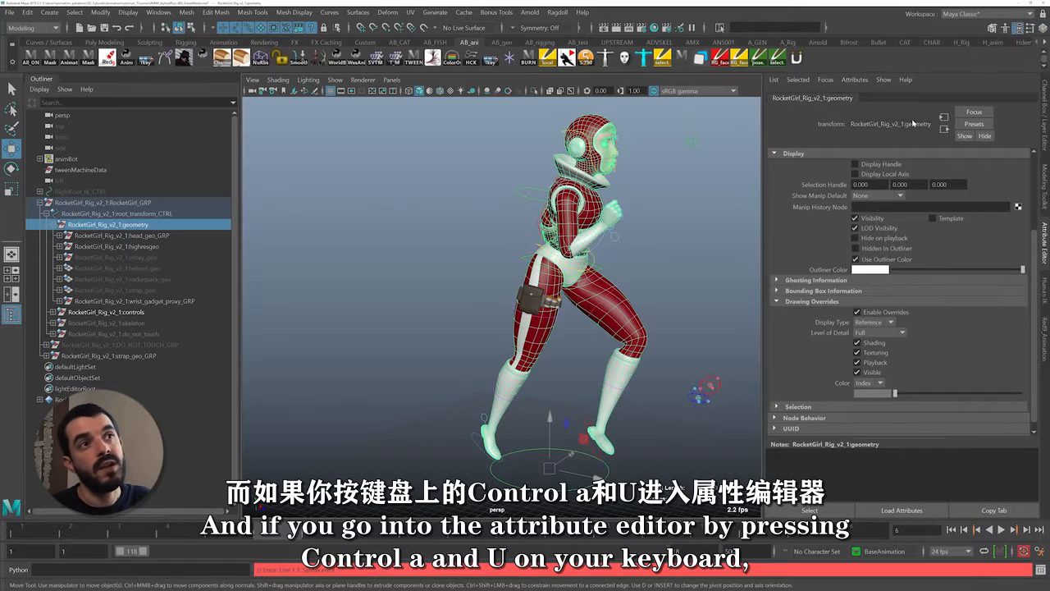
Disable the drawing overrides on the geometry group and test selecting the leg and torso meshes directly
scroll(822, 171, up, 3)
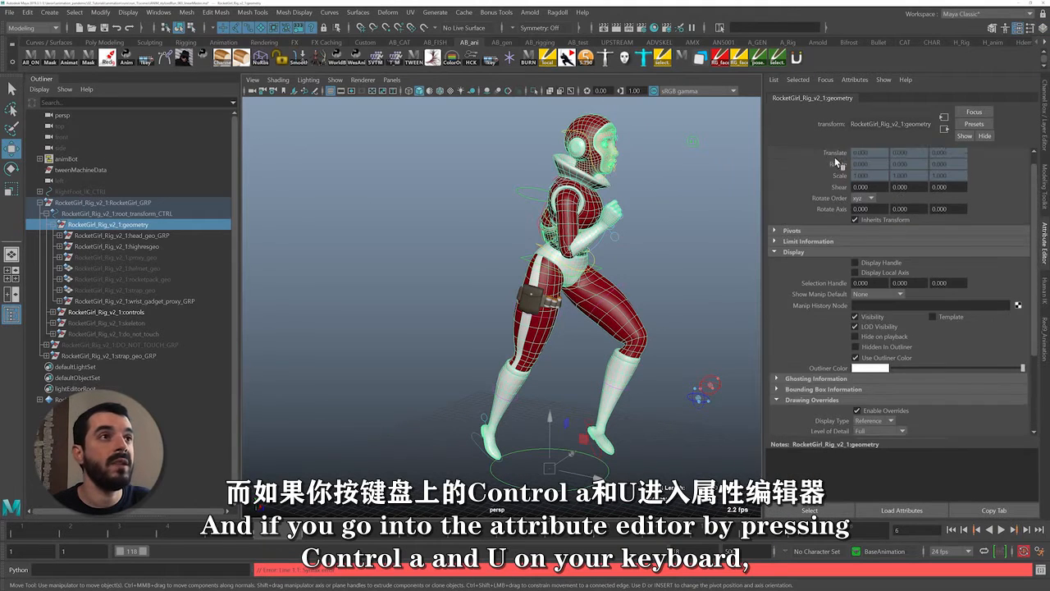
scroll(818, 161, down, 3)
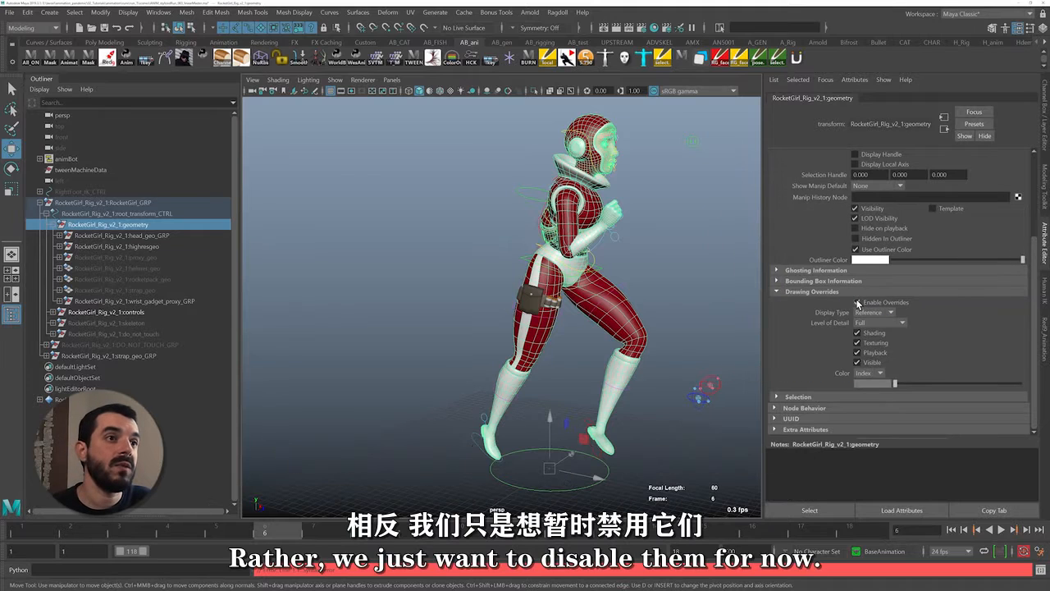
click(859, 303)
click(624, 327)
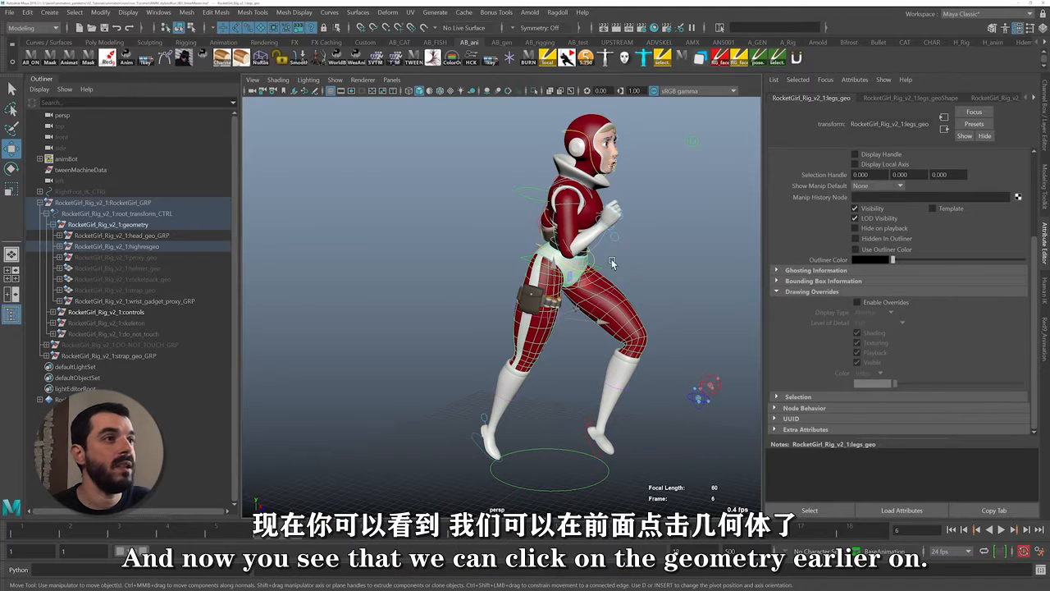
click(577, 236)
click(598, 200)
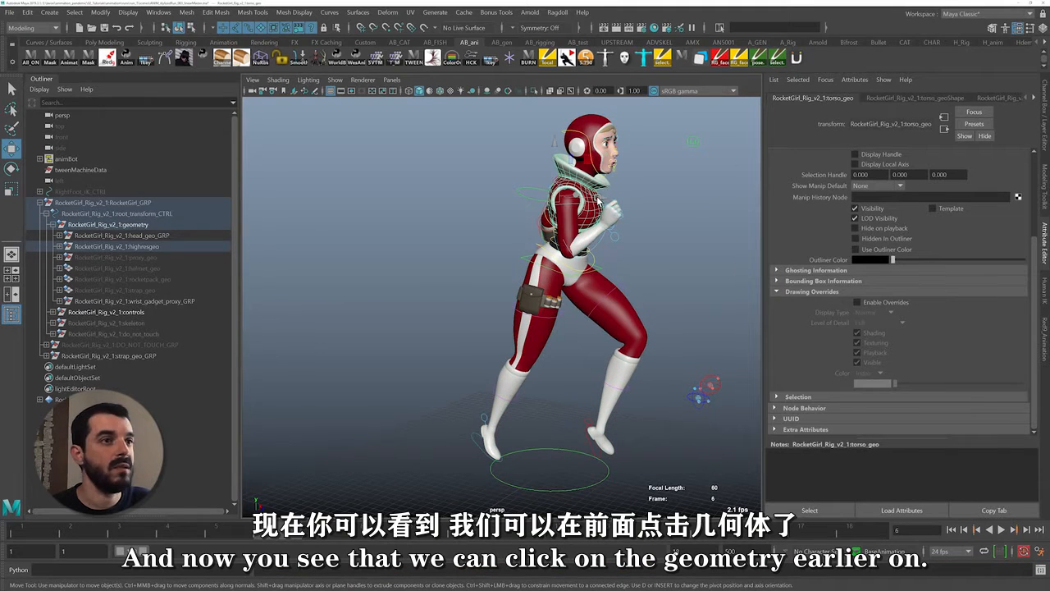
Select the character's arm, leg, boot and head meshes together, leaving out the torso
alt+drag(597, 199, 590, 281)
click(598, 250)
shift+click(577, 308)
alt+drag(521, 337, 545, 337)
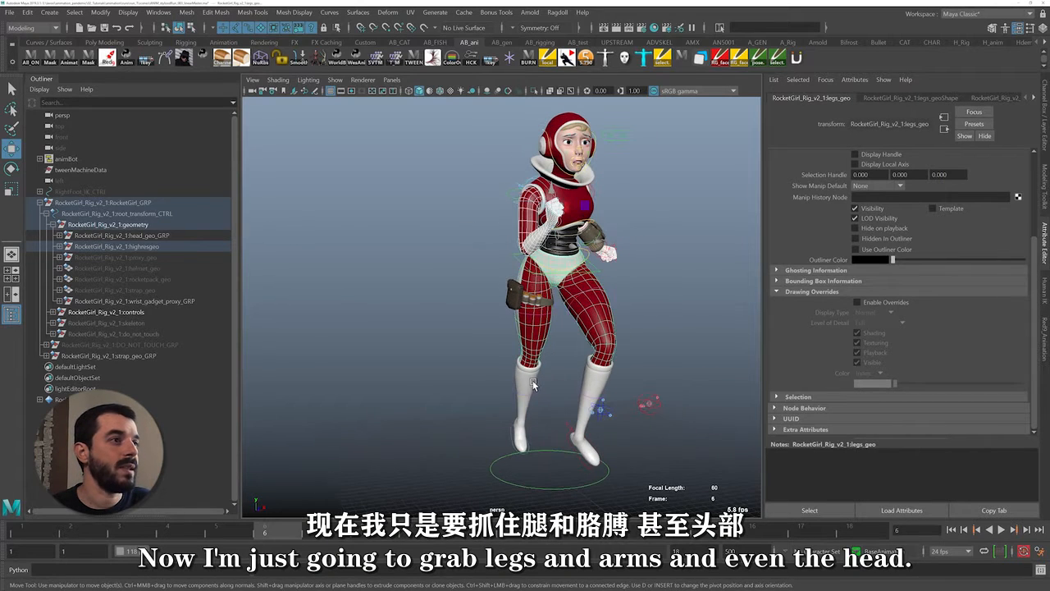
shift+click(532, 381)
alt+drag(558, 386, 529, 395)
shift+click(547, 133)
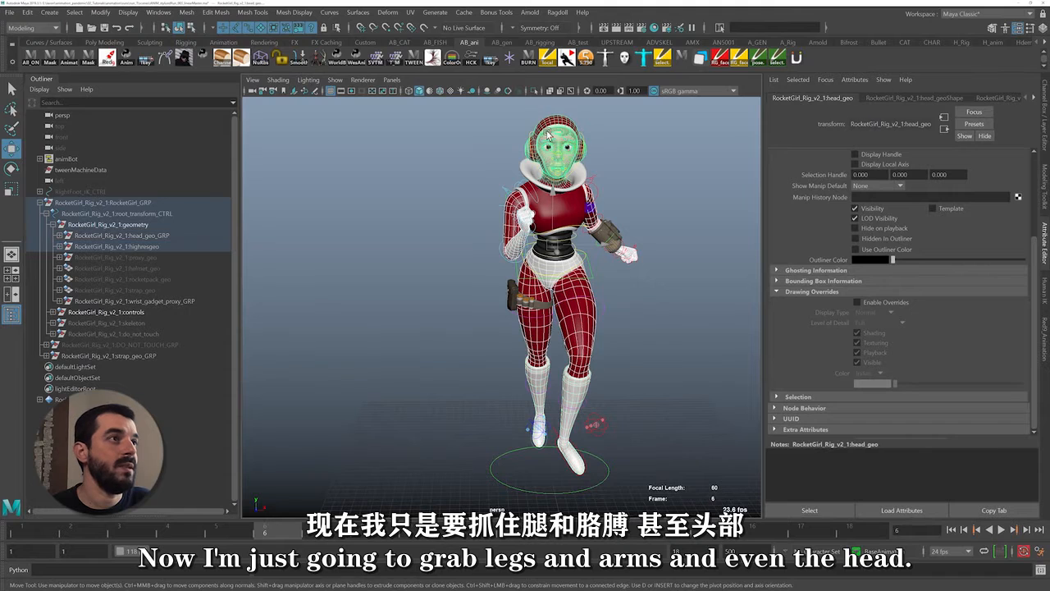
alt+drag(547, 132, 578, 163)
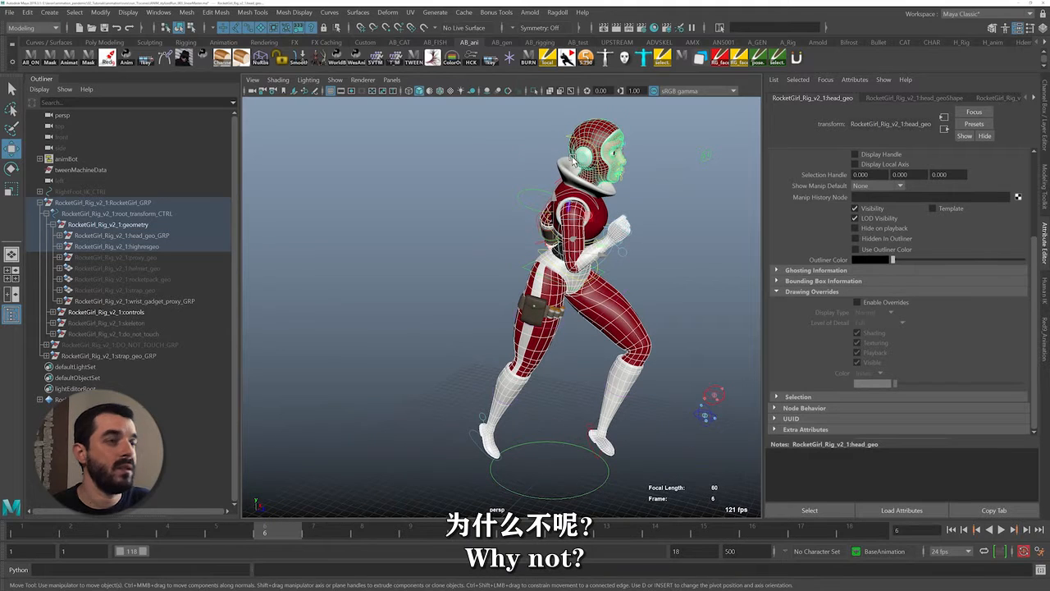
Create a display layer from the selected meshes and name it hidden_geo
click(1046, 107)
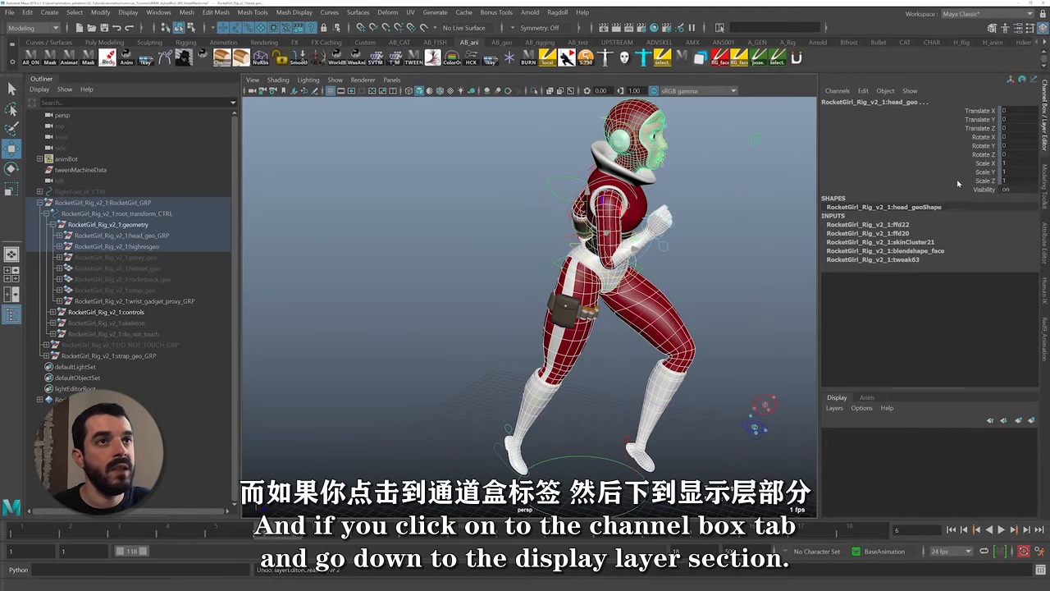
click(1032, 423)
double_click(878, 434)
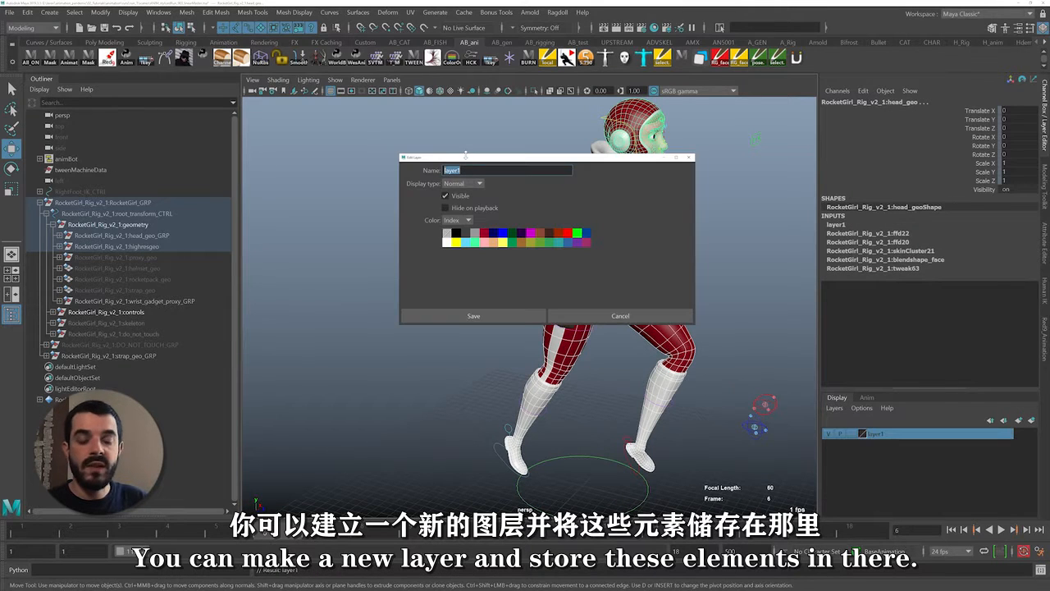
text(geo)
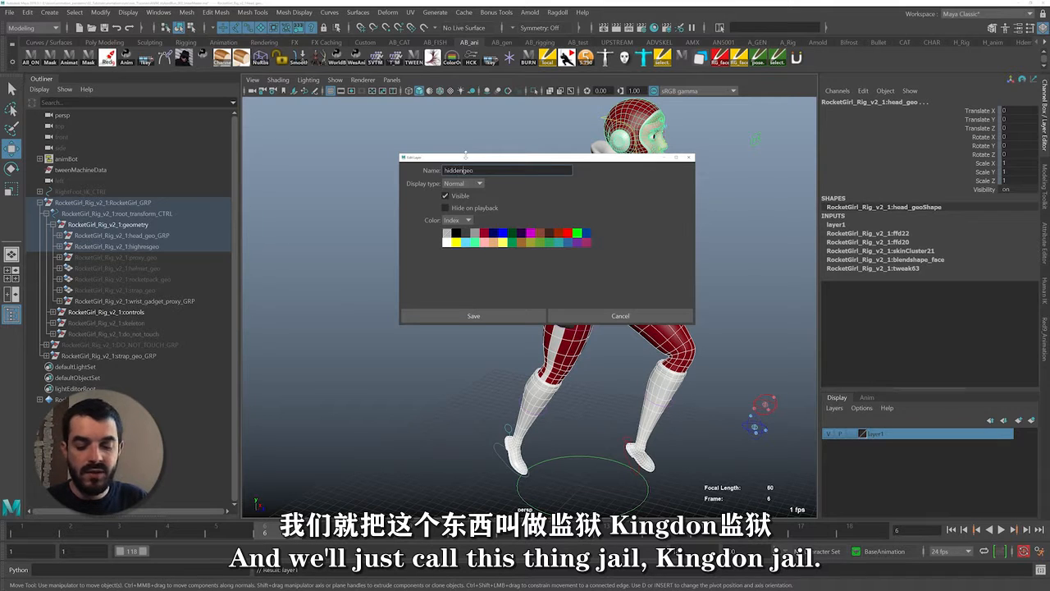
text(_)
click(472, 316)
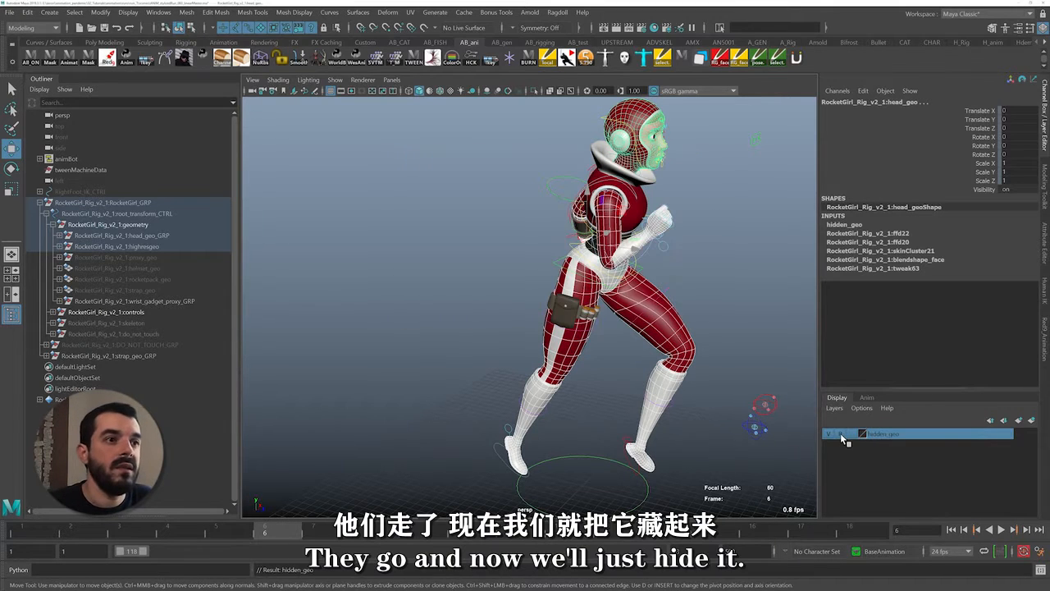
Hide the hidden_geo layer and add the wrist gadget mesh to it
click(829, 433)
alt+drag(586, 335, 521, 351)
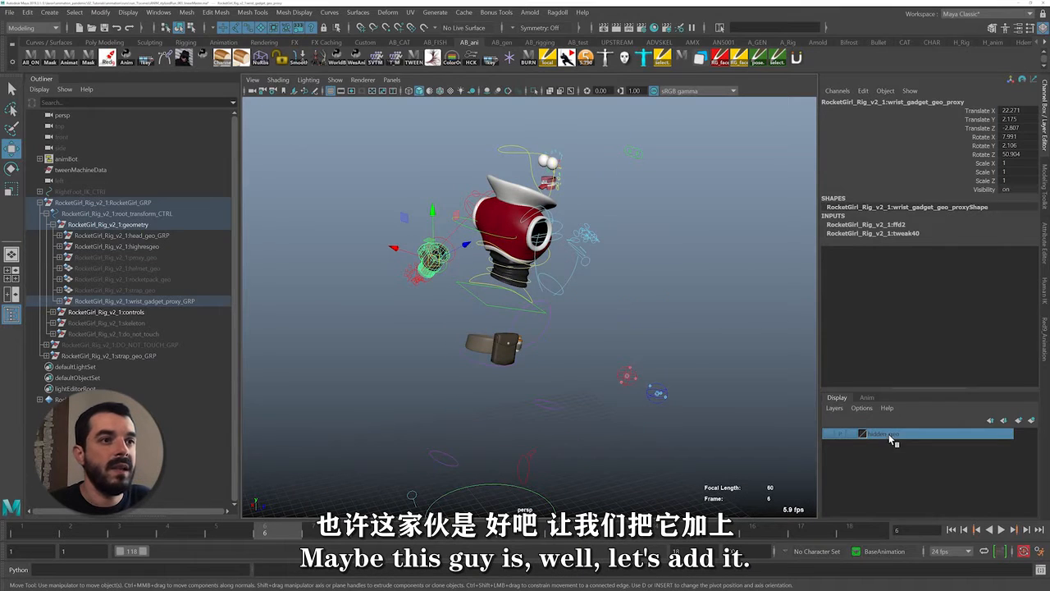
right_click(892, 436)
click(927, 459)
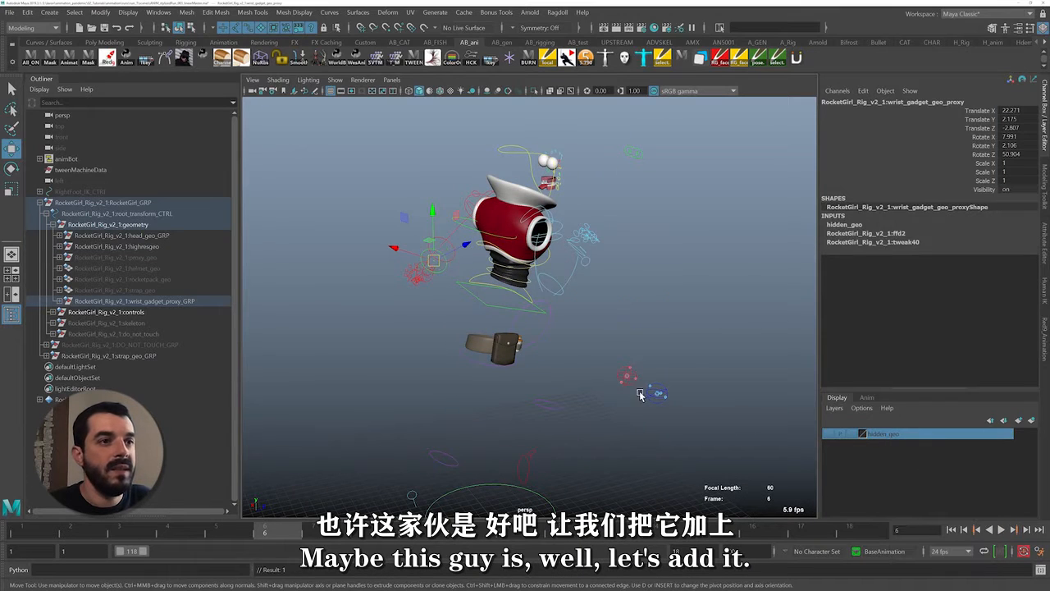
Select the strap_geo_GRP group and add it to the hidden_geo layer
click(107, 323)
click(109, 336)
click(106, 355)
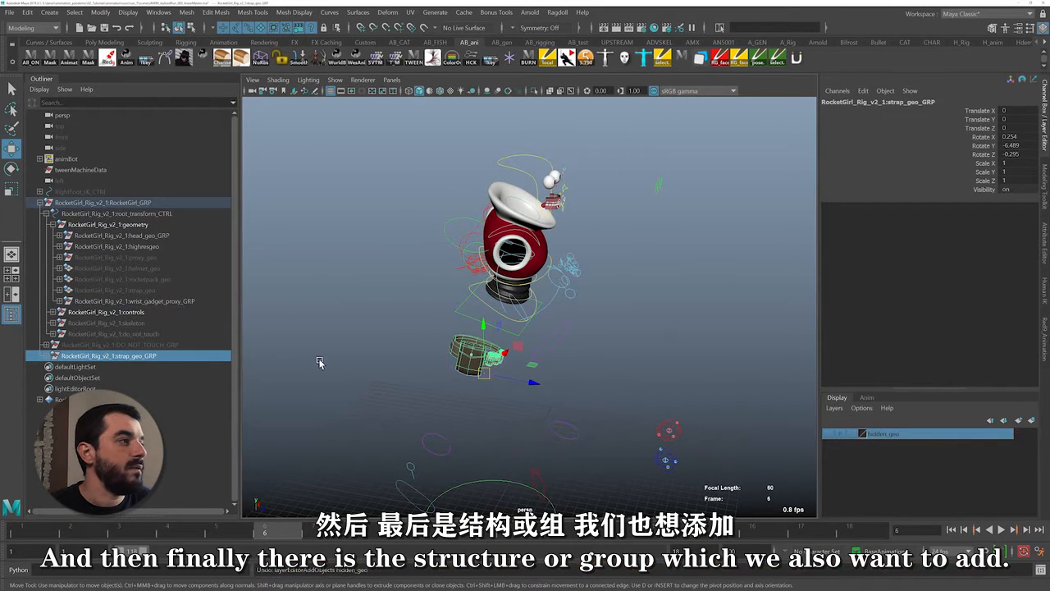
click(318, 358)
click(128, 355)
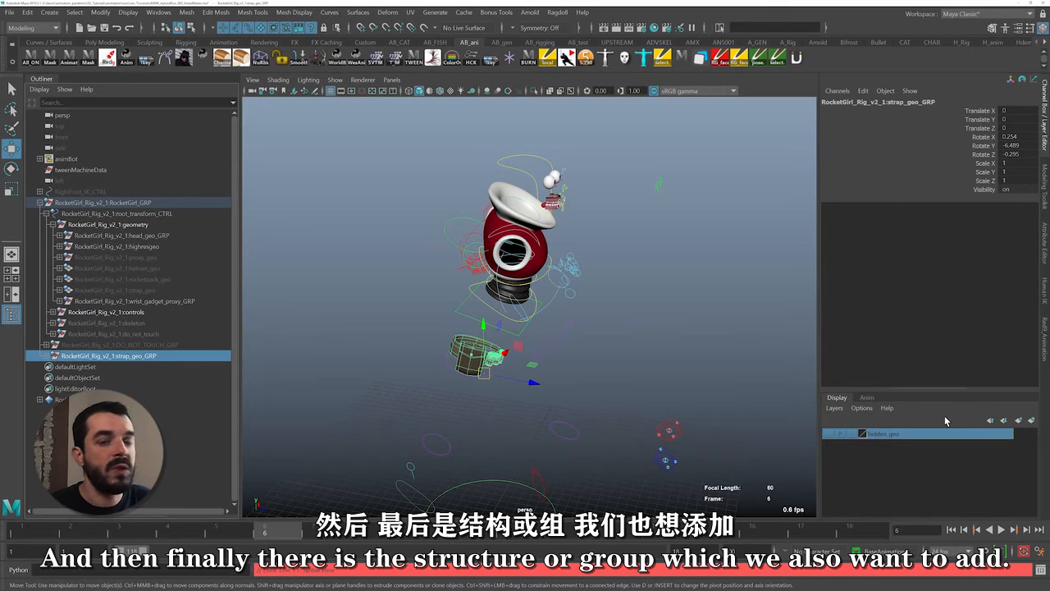
right_click(906, 435)
click(945, 458)
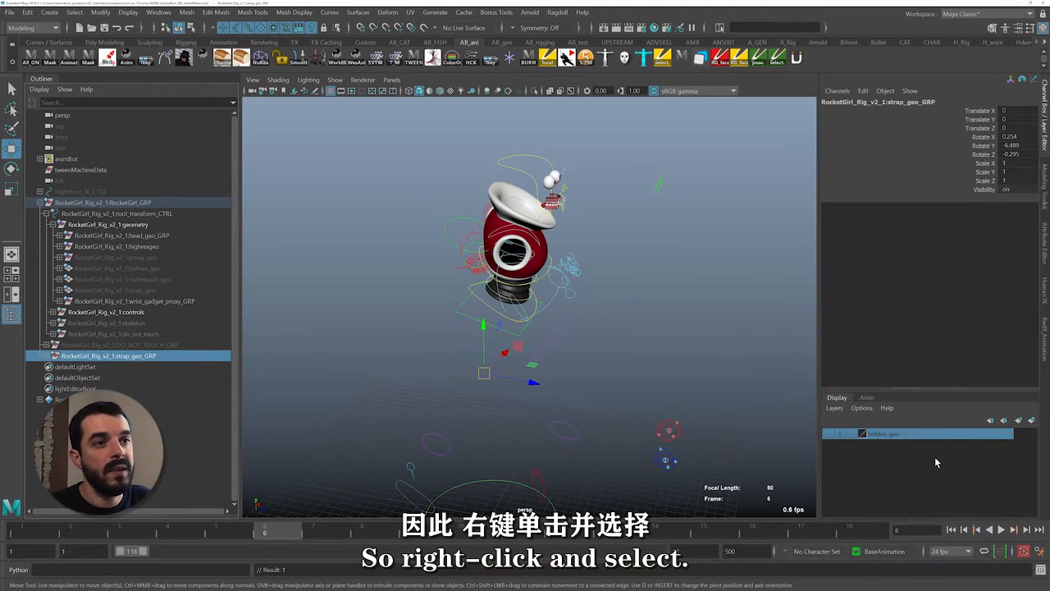
Add the selected eye and mouth meshes, including the teeth, to the hidden_geo layer
key(alt+v)
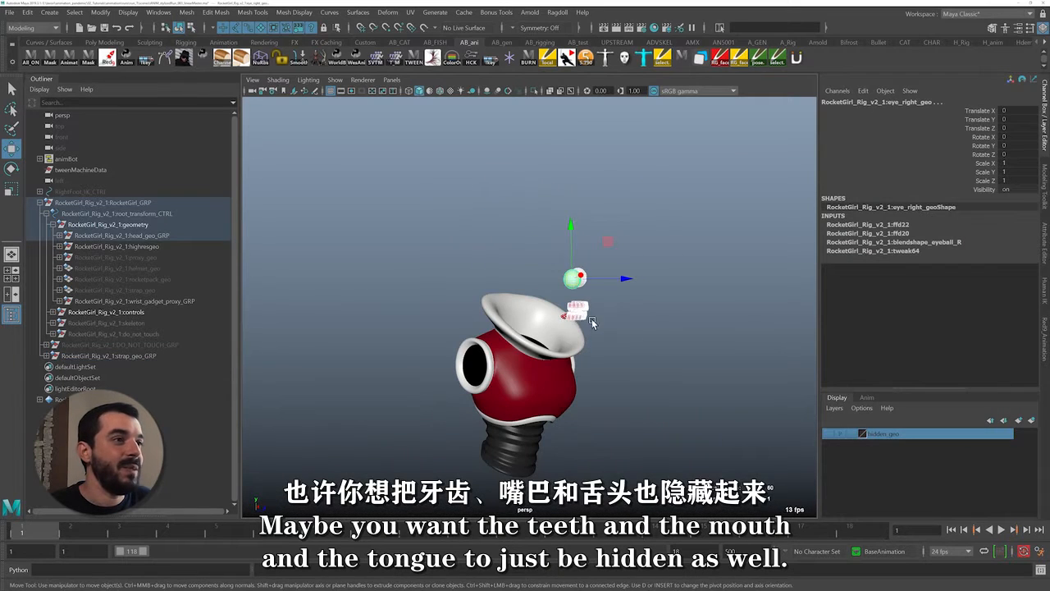
right_click(895, 433)
click(935, 442)
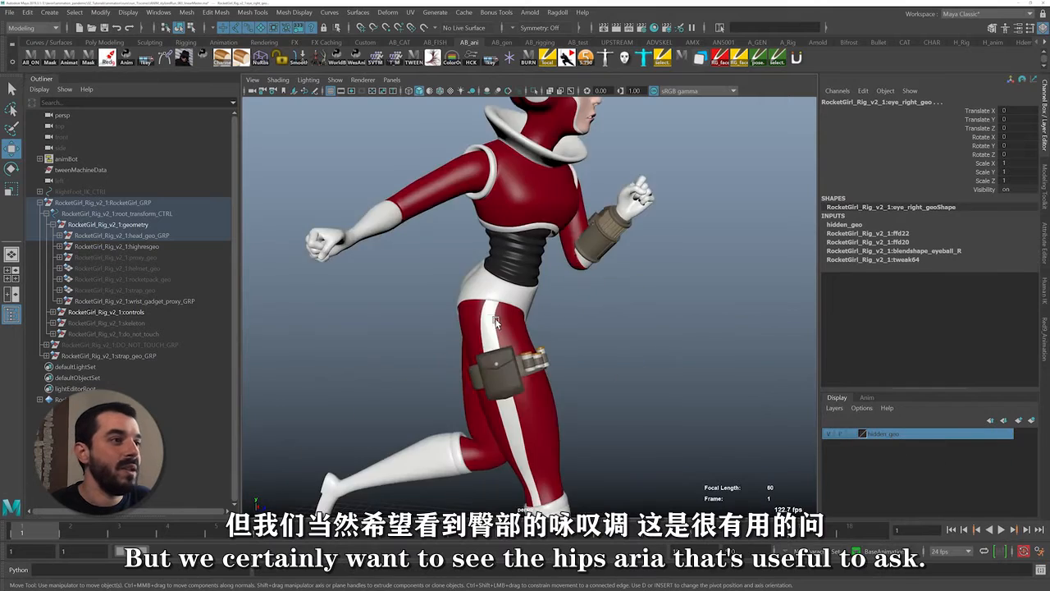
Show the hidden_geo layer again and select the legs mesh that includes the hips
alt+drag(496, 322, 459, 324)
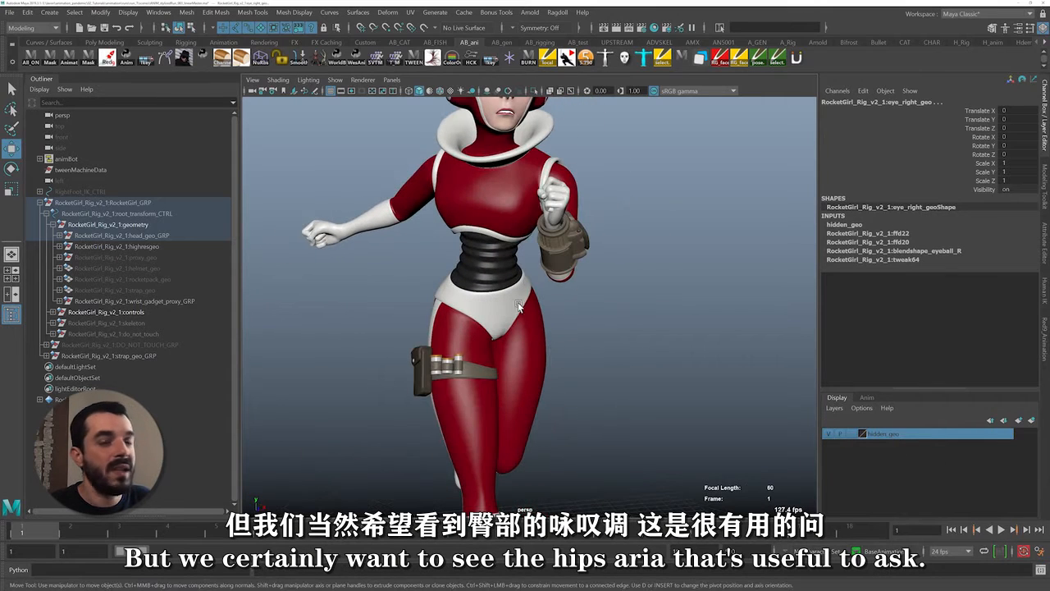
alt+right_drag(516, 388, 464, 353)
mouse_move(464, 353)
alt+middle_down()
mouse_move(439, 274)
mouse_move(461, 351)
alt+middle_up()
click(456, 299)
alt+right_drag(461, 351, 540, 349)
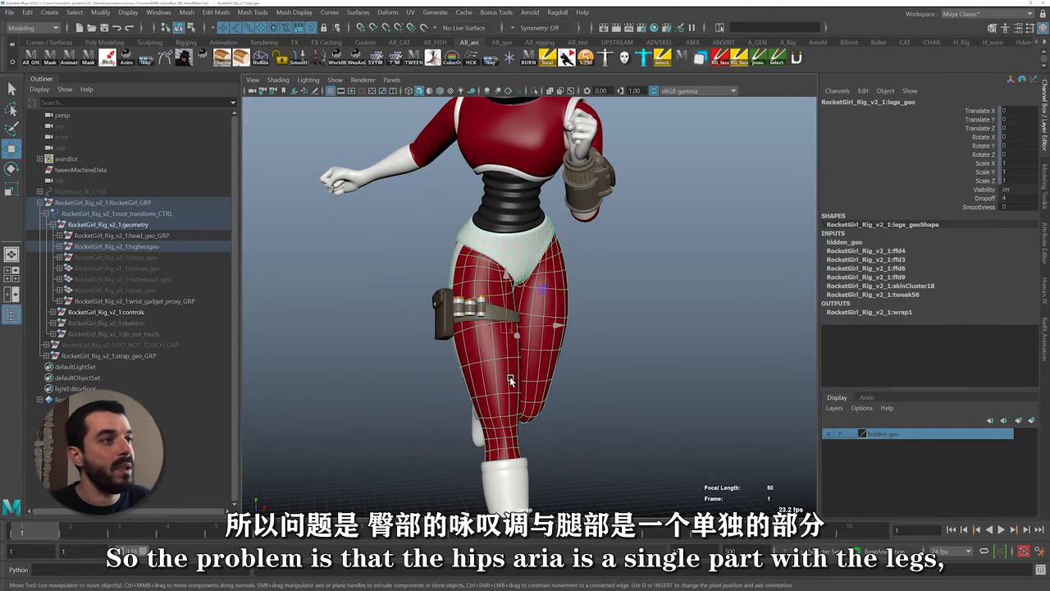
Switch the legs mesh to face selection mode
alt+drag(511, 380, 561, 377)
right_drag(503, 263, 509, 297)
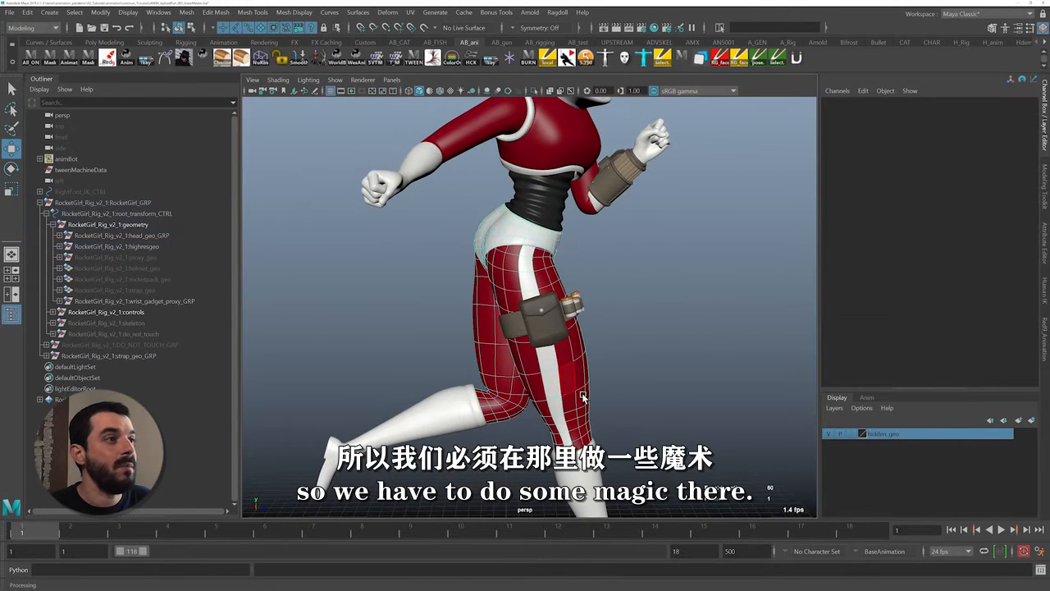
alt+right_drag(583, 398, 570, 294)
right_click(570, 358)
key(F8)
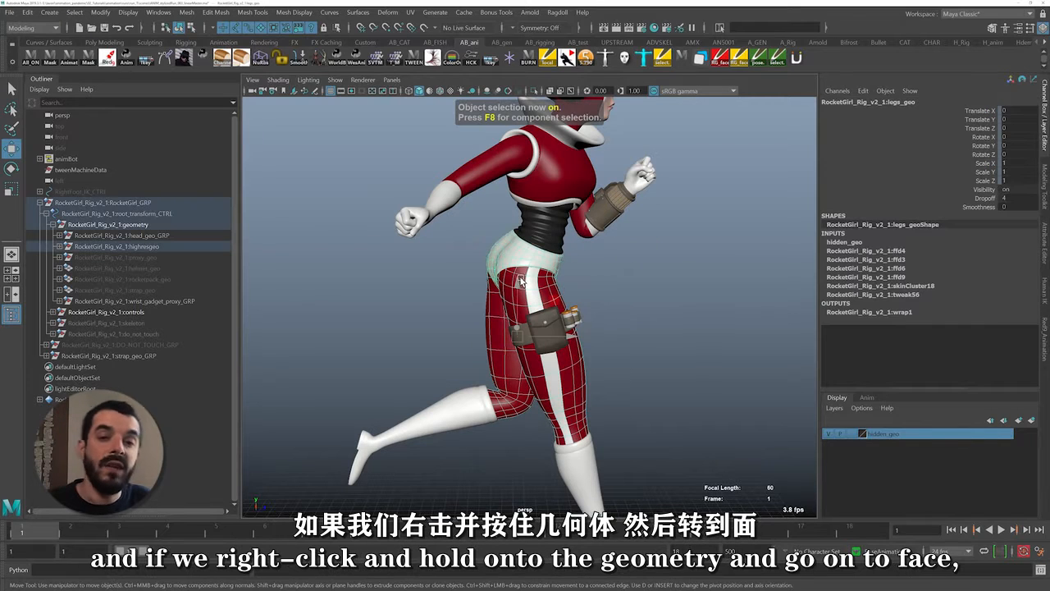
right_click(530, 266)
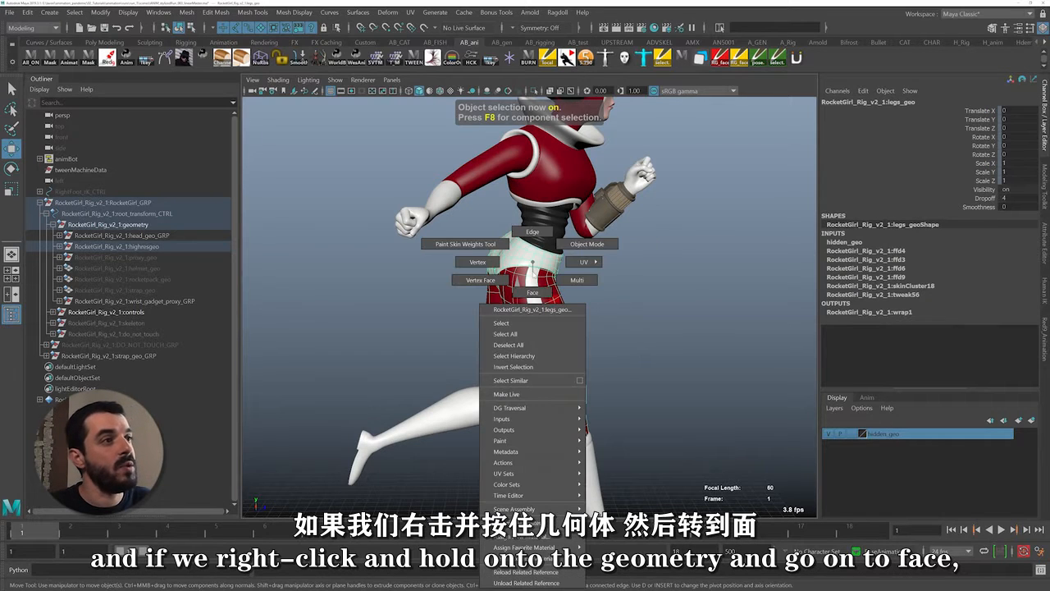
right_drag(534, 274, 535, 295)
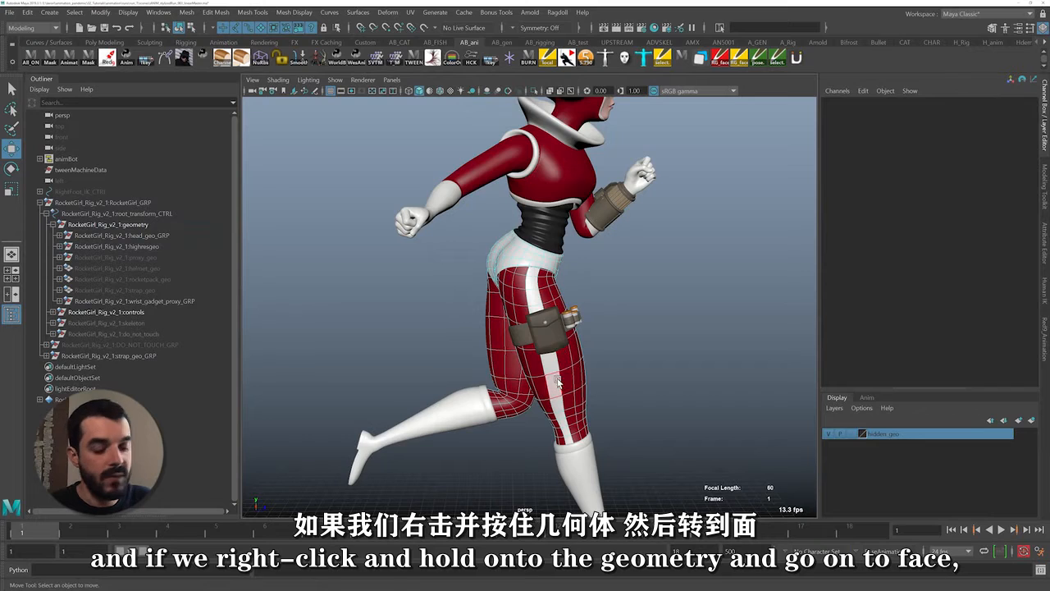
Display the model in wireframe and select the lowest face loop of both legs, just above the boots
key(4)
scroll(547, 358, up, 3)
alt+middle_drag(563, 422, 558, 296)
scroll(558, 296, up, 2)
click(589, 285)
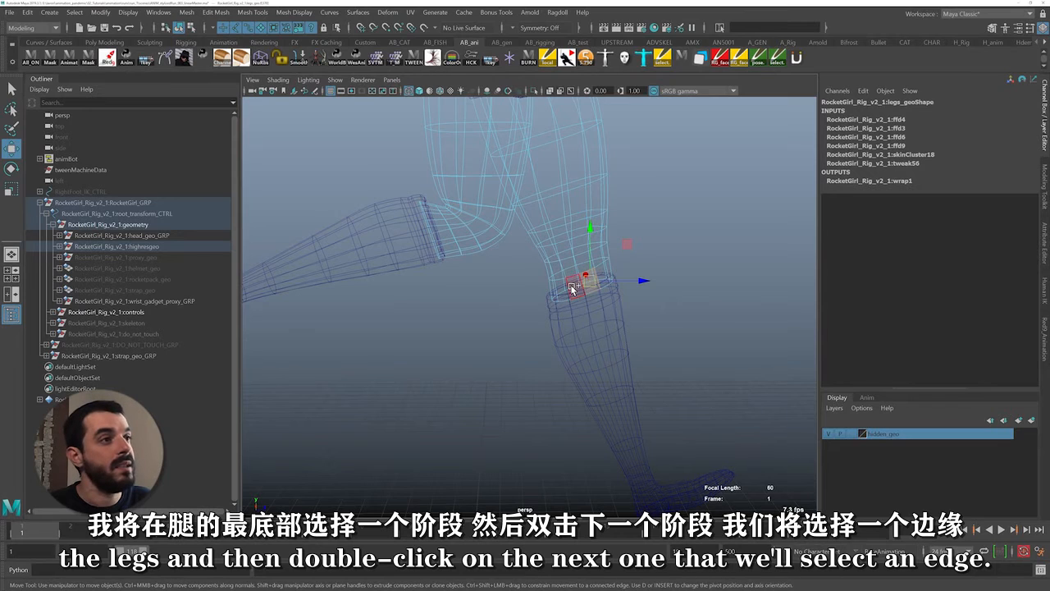
shift+double_click(572, 289)
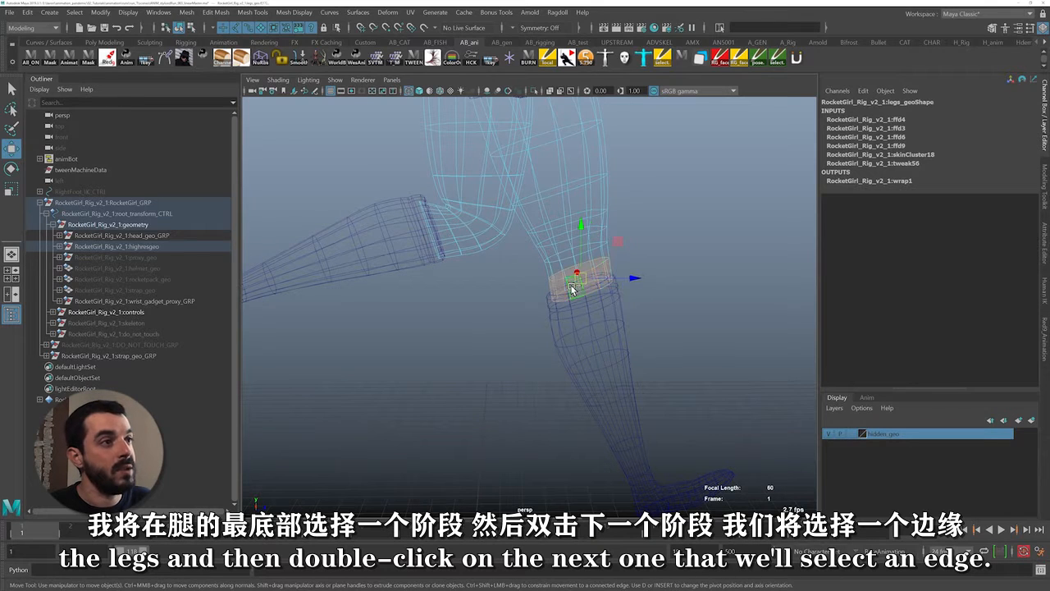
shift+double_click(438, 237)
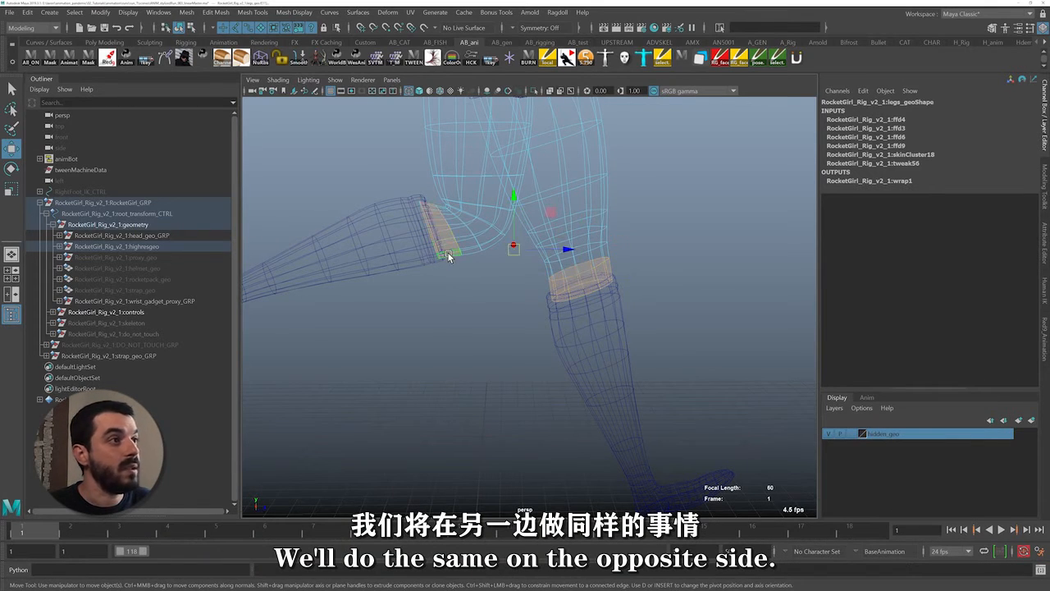
Grow the face selection up both legs until it reaches the hips, and return the model to shaded display
alt+right_drag(657, 267, 512, 172)
alt+middle_drag(512, 172, 484, 221)
alt+right_drag(484, 221, 581, 237)
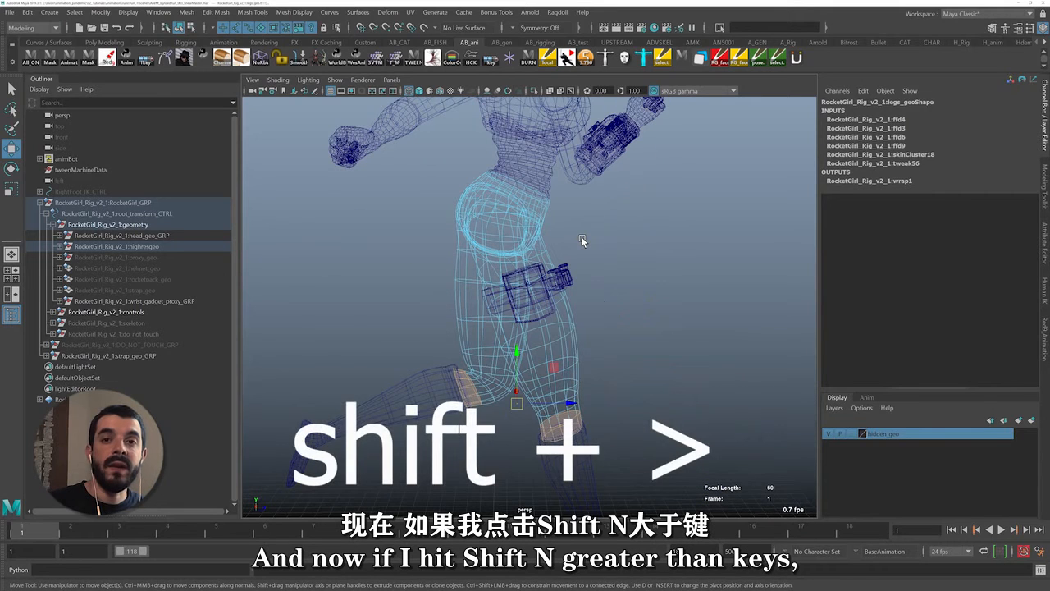
key(shift+period)
key(shift+period)
key(shift+period)
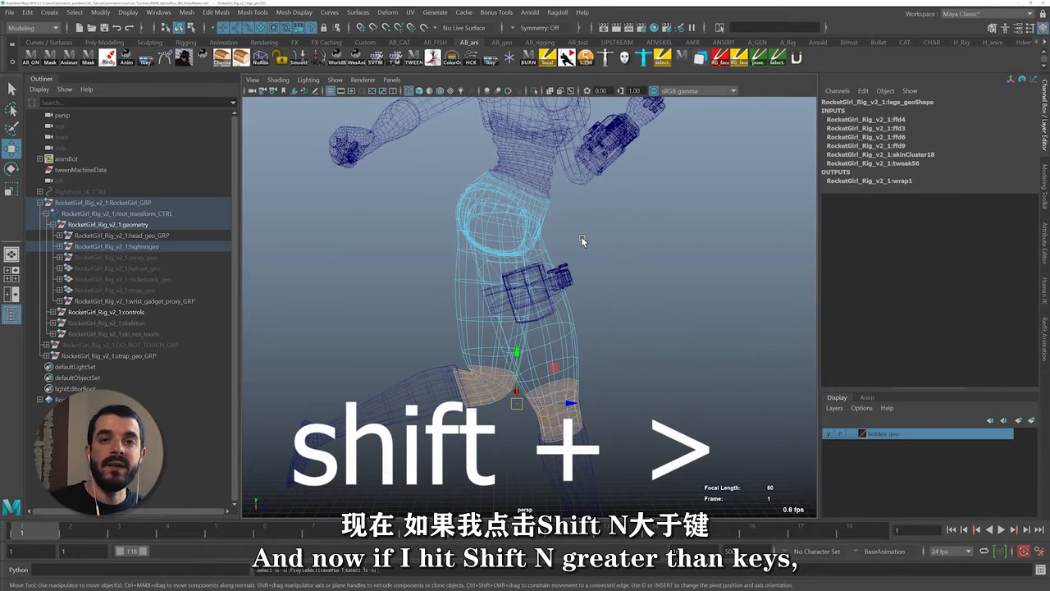
key(shift+period)
key(shift+period)
key(shift+period)
key(shift+period)
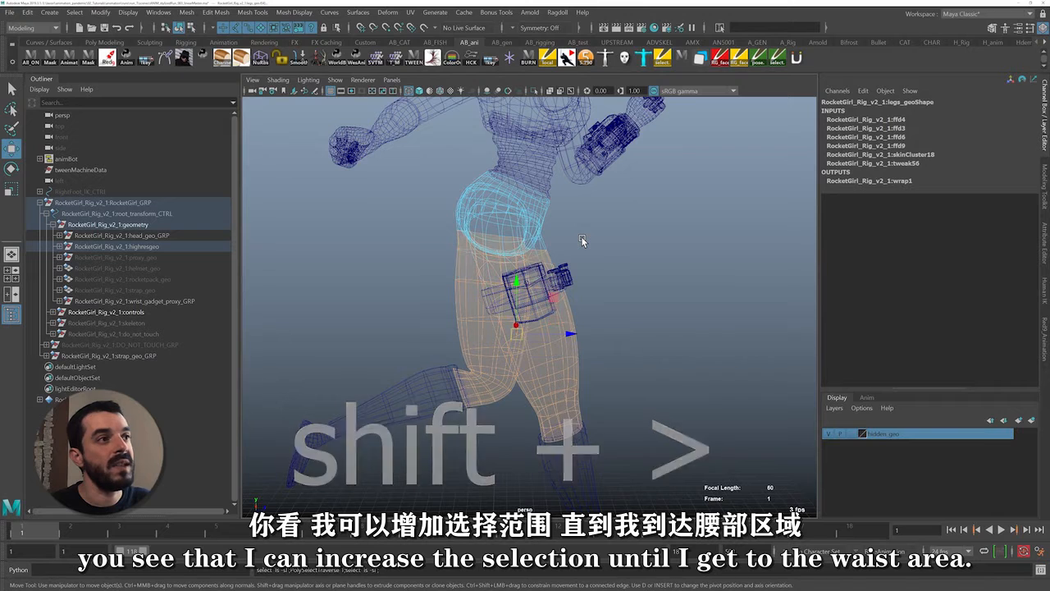
key(6)
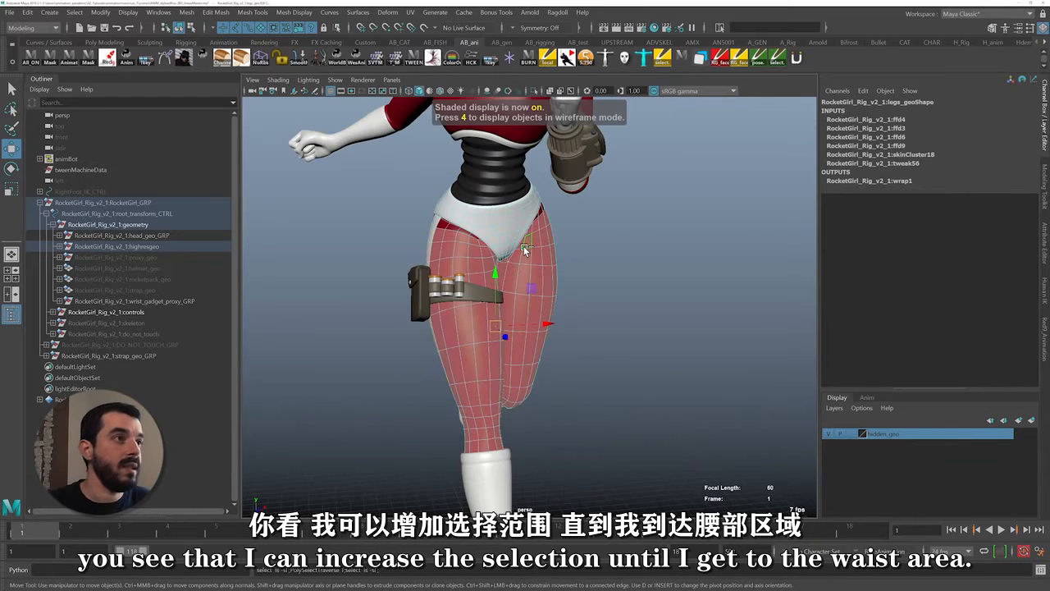
Save the selected leg faces as a quick select set named Legs and add it to the shelf
scroll(501, 256, up, 3)
alt+drag(501, 256, 472, 256)
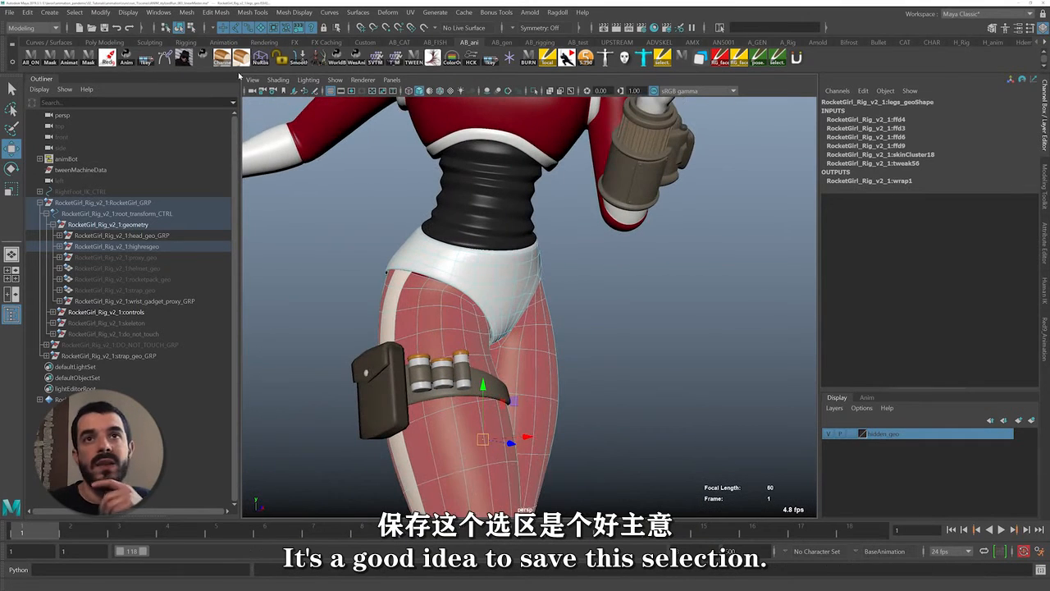
click(49, 11)
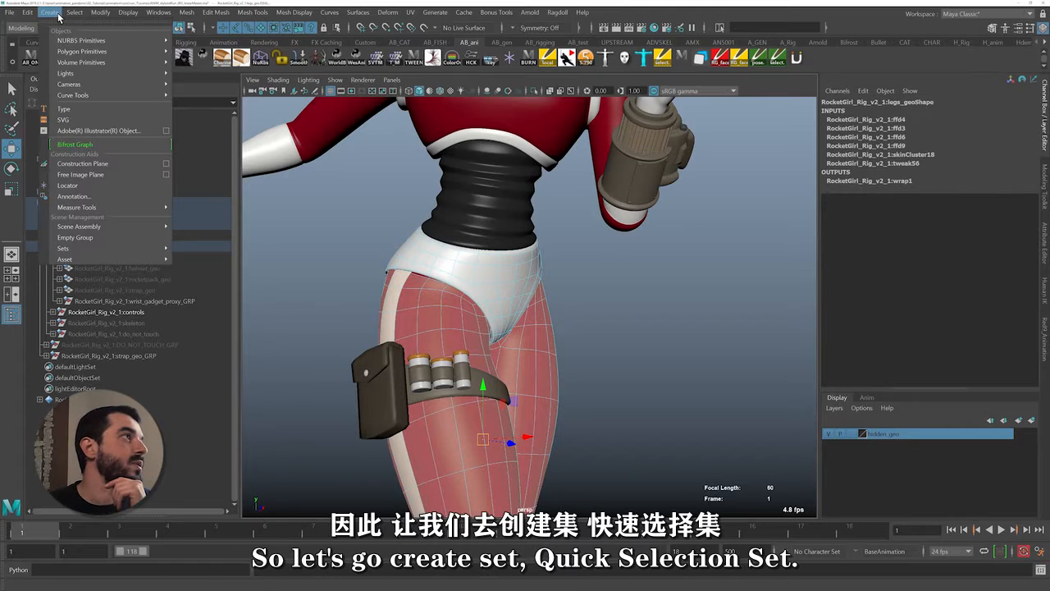
mouse_move(95, 249)
click(215, 279)
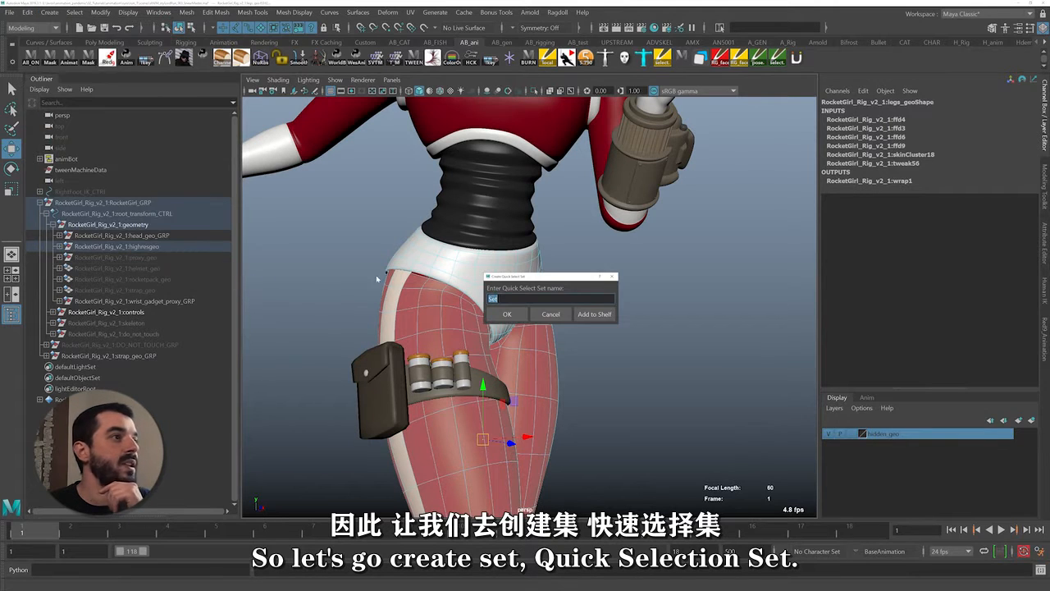
text(Legs)
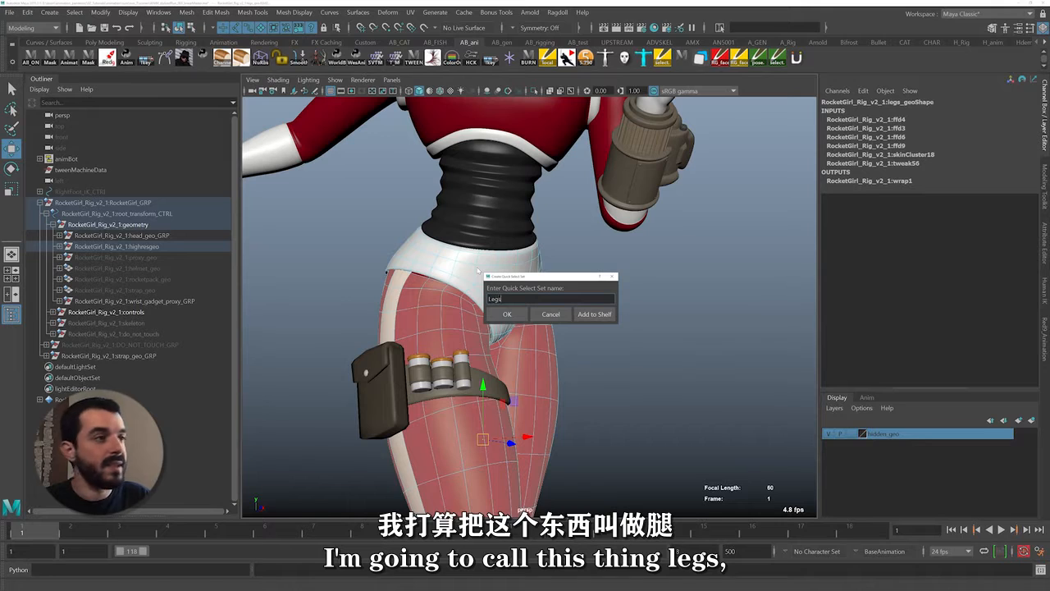
click(596, 315)
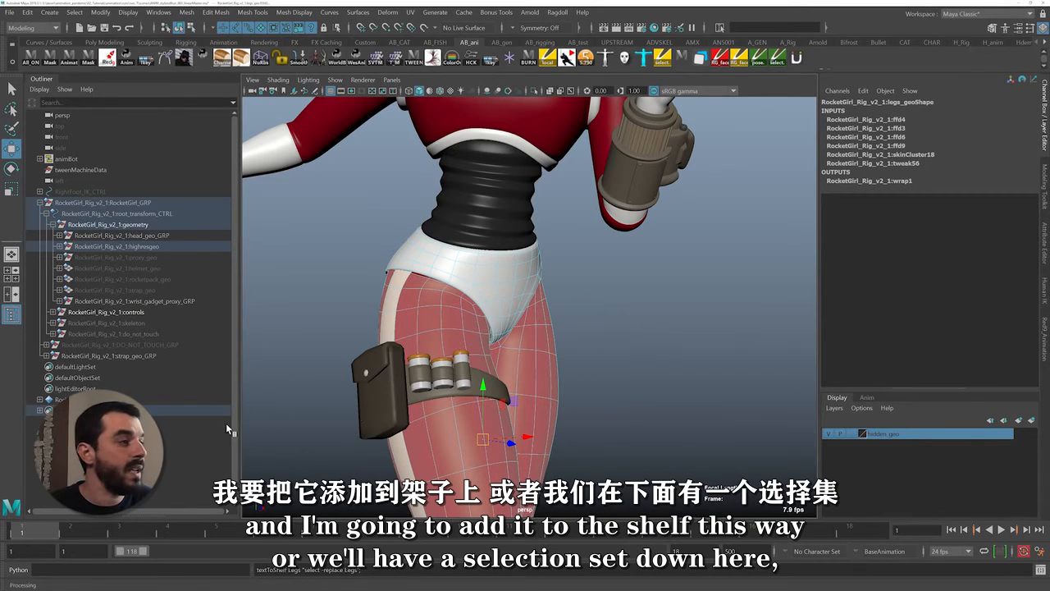
Select the member faces of the Legs set from its entry in the scene hierarchy
click(77, 410)
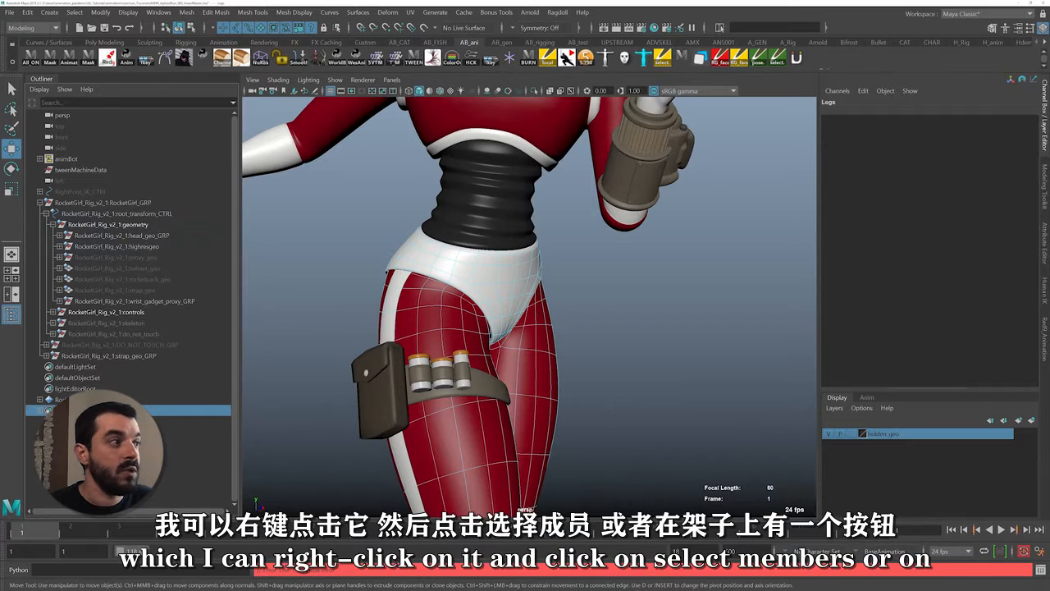
right_click(77, 411)
click(165, 420)
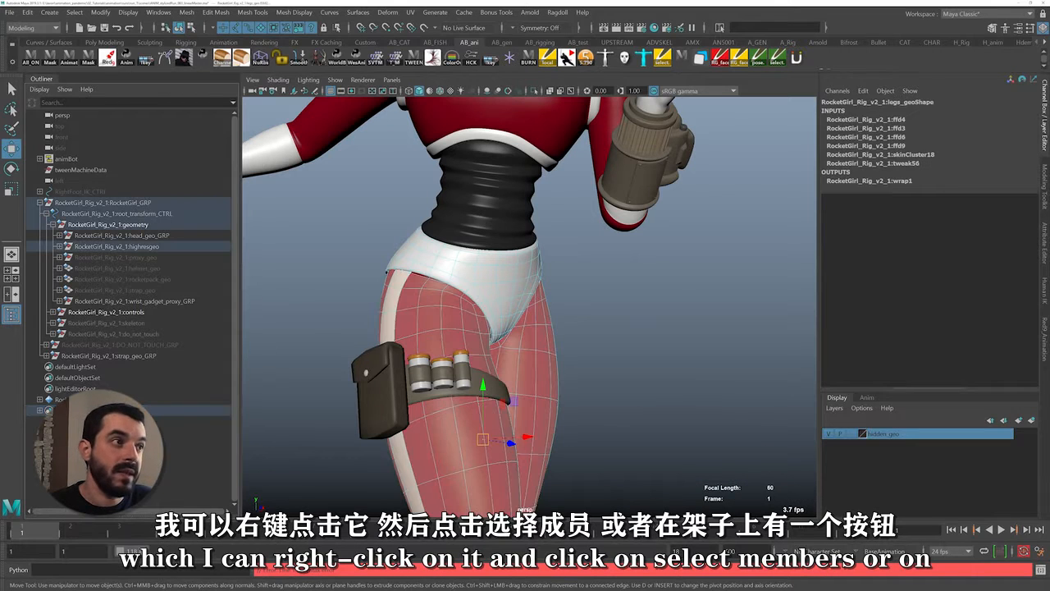
click(717, 206)
Recall the leg faces with the shelf shortcut of the Legs set and hide them, leaving the hips
click(816, 58)
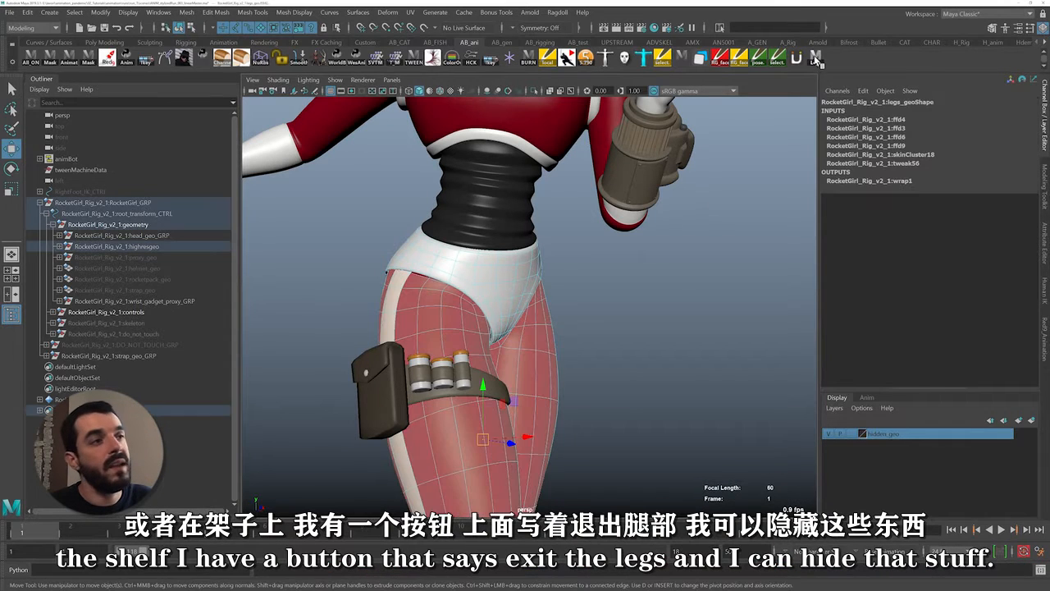
scroll(625, 384, down, 3)
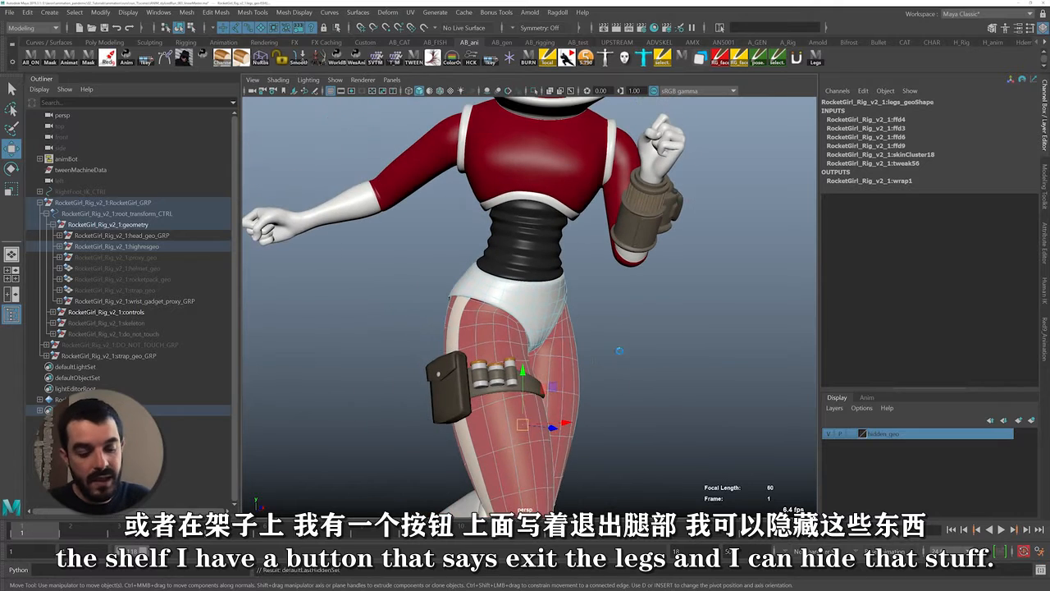
key(ctrl+h)
scroll(621, 361, down, 3)
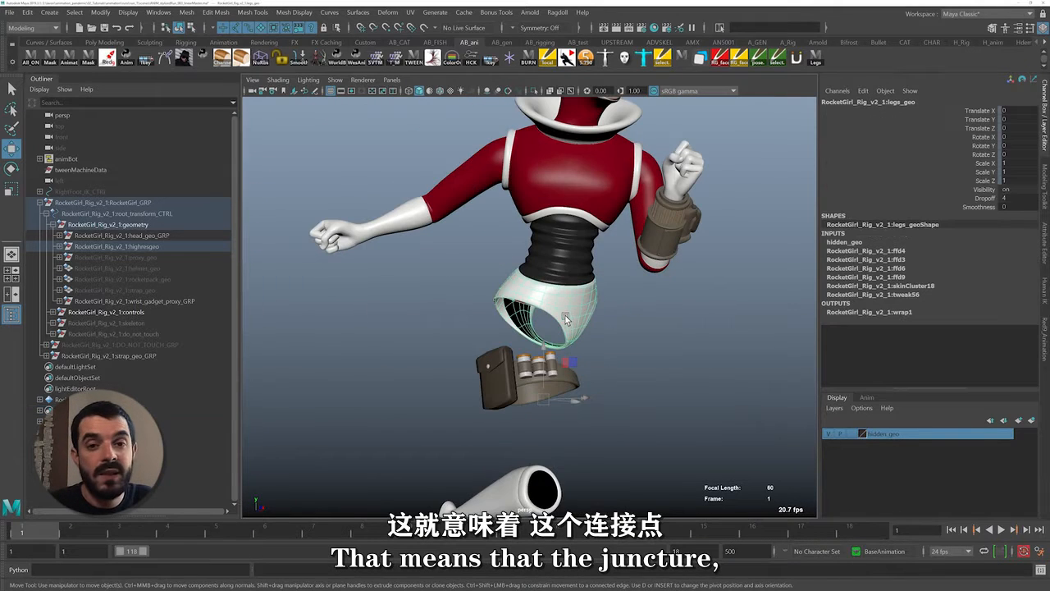
Remove the legs mesh from the hidden_geo layer and hide that layer
right_click(903, 435)
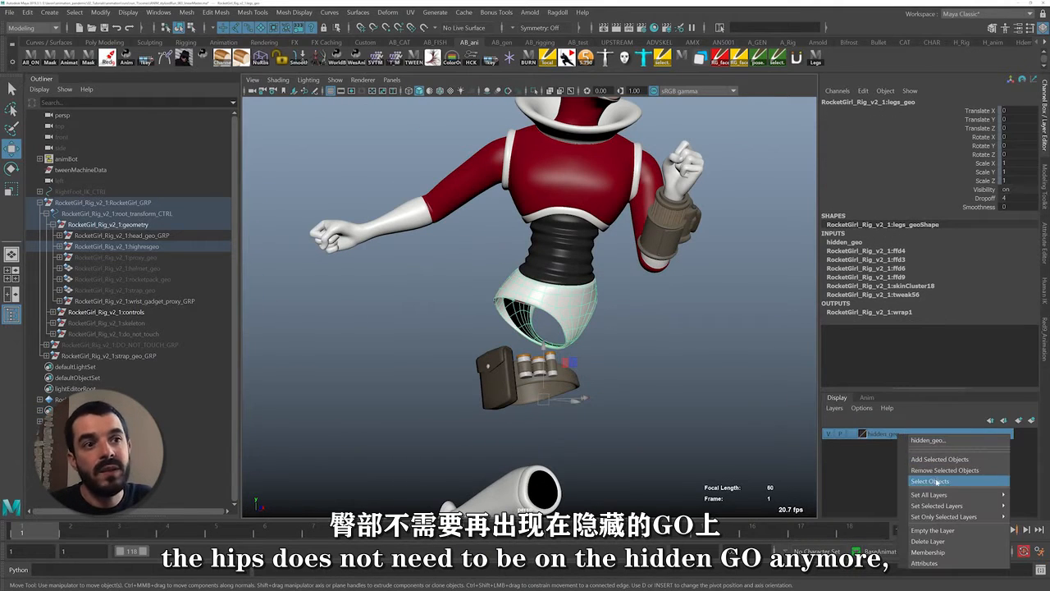
mouse_move(937, 496)
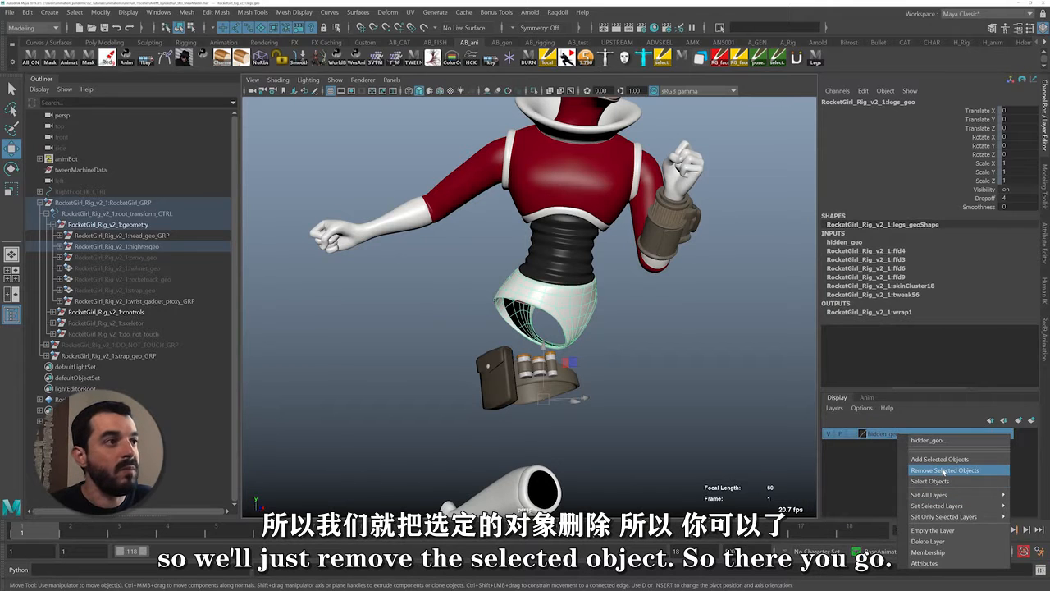
click(944, 470)
click(828, 434)
Play back the animation to check the movement of the isolated torso and hips
scroll(650, 328, down, 3)
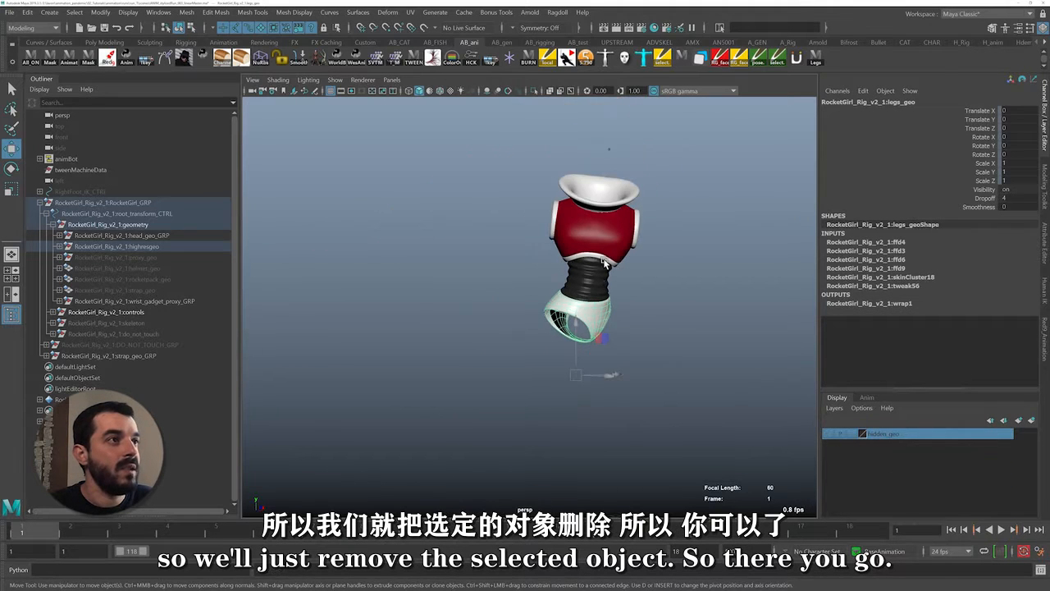
key(alt+v)
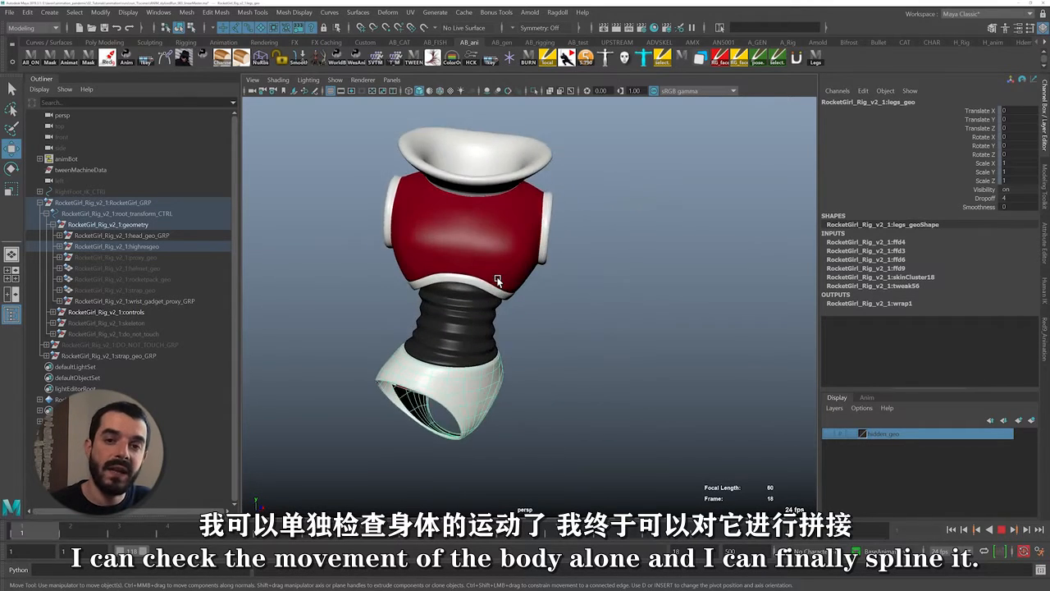
key(alt+v)
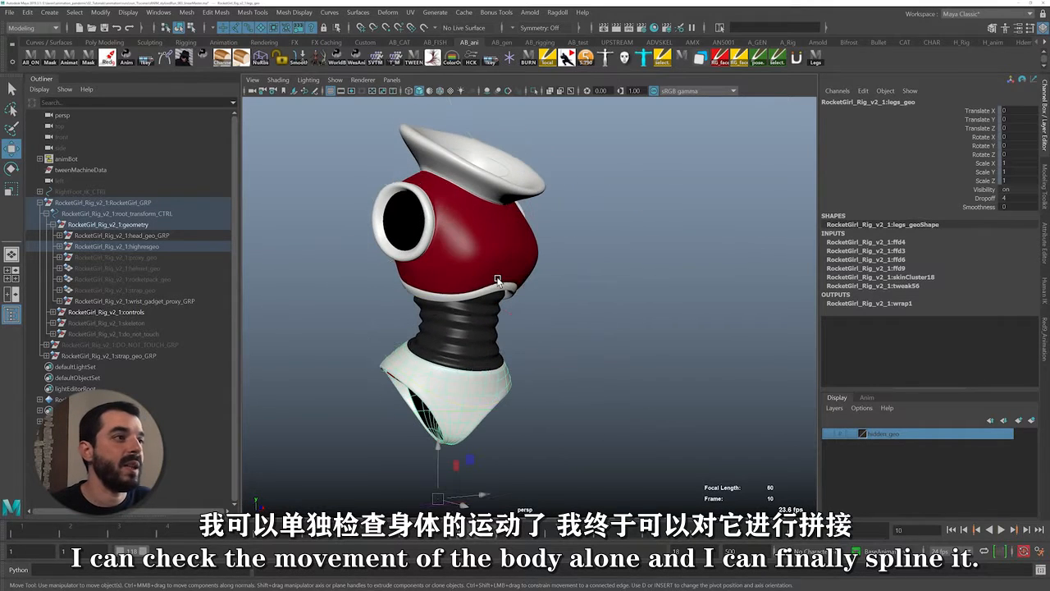
Show the rig controls and add the body control around the hips to the selection
click(373, 408)
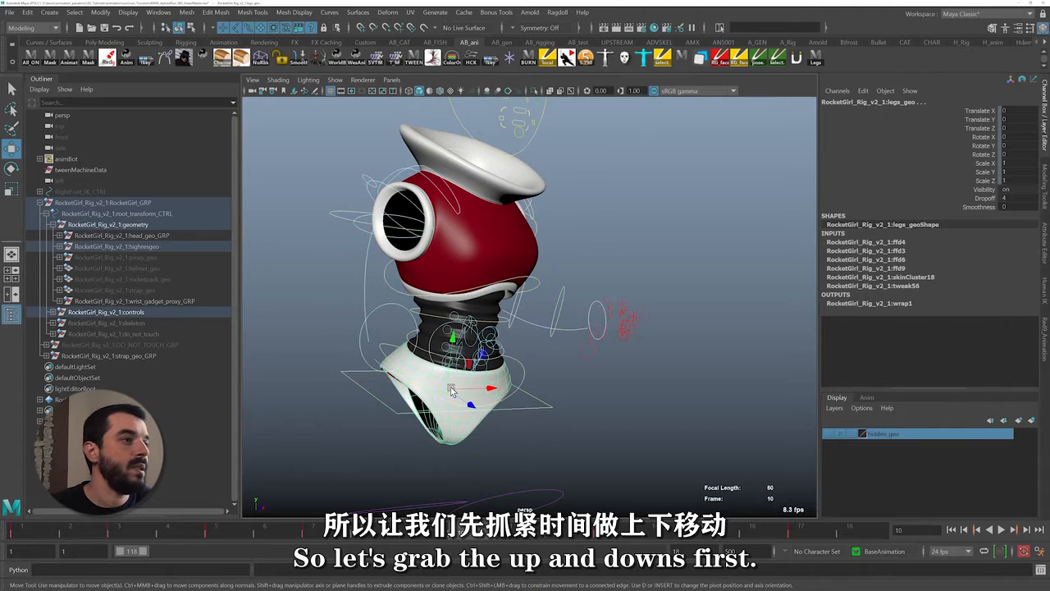
mouse_move(450, 390)
mouse_down()
mouse_move(437, 368)
mouse_move(432, 393)
mouse_up()
key(ctrl+z)
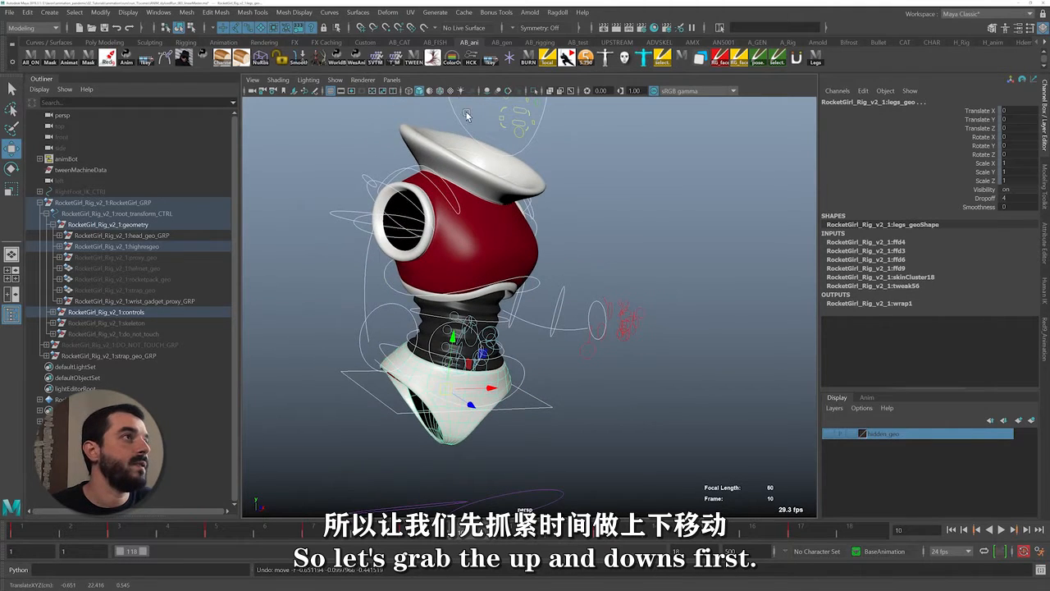
Open the Graph Editor, isolate the body control's curves and set all of its keys to auto tangents
click(431, 61)
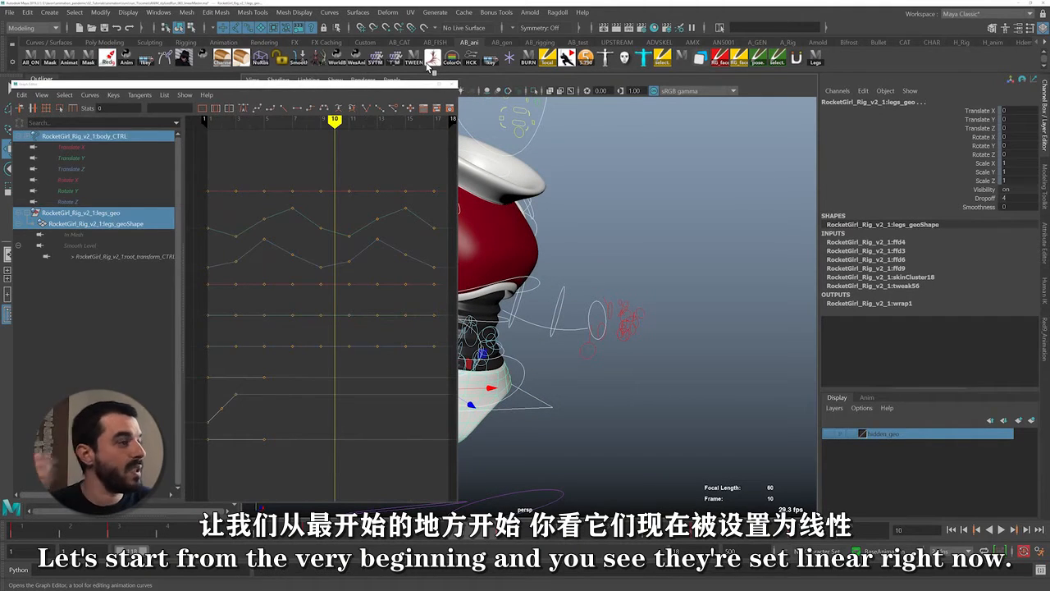
click(539, 423)
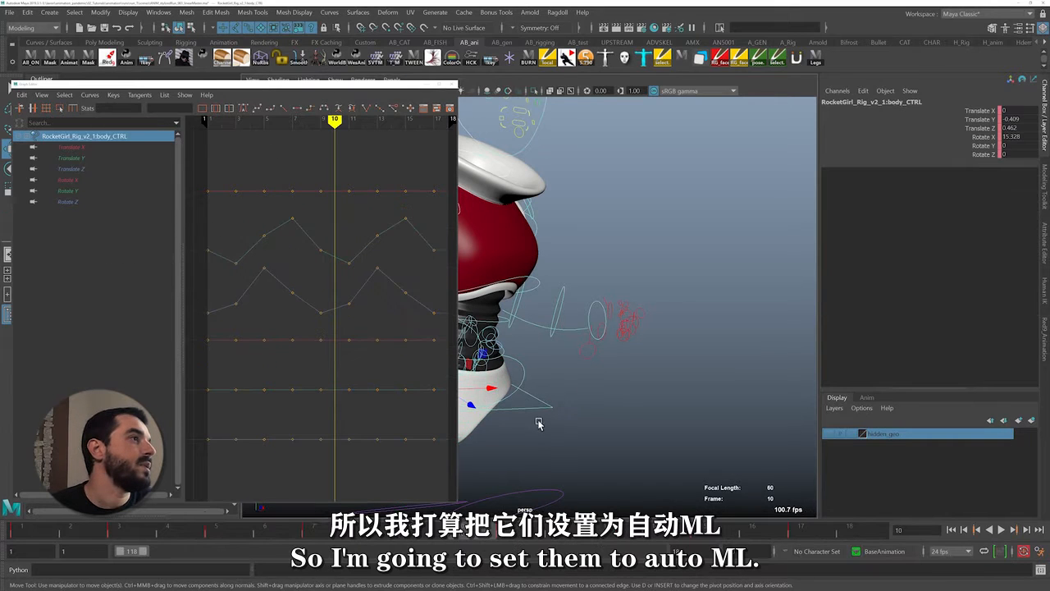
drag(452, 493, 175, 148)
click(245, 107)
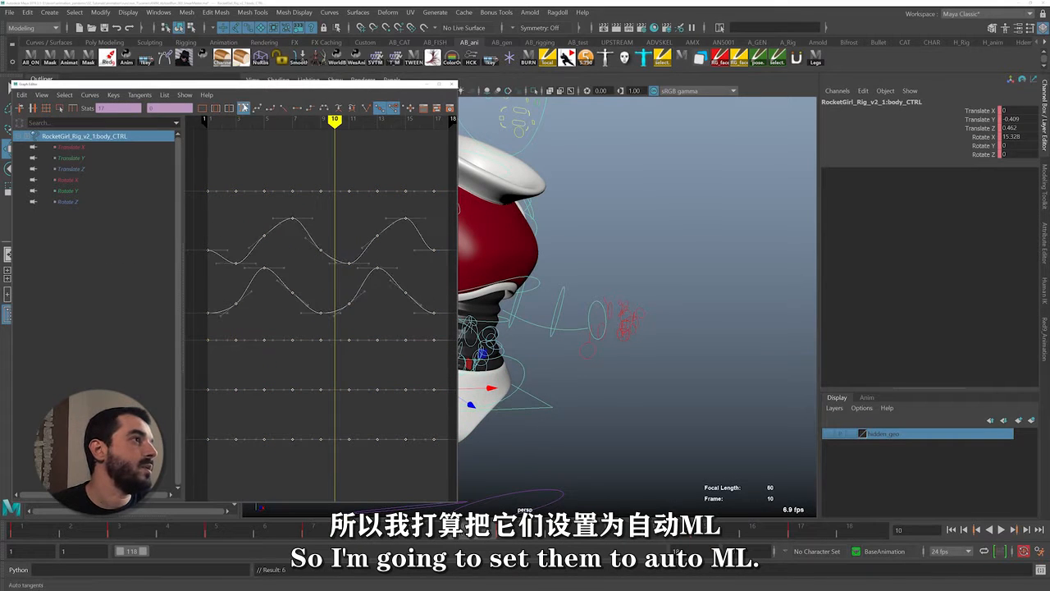
Smooth the body control's Translate Y curve by adjusting the key tangents at frames 5, 9 and 13
click(379, 235)
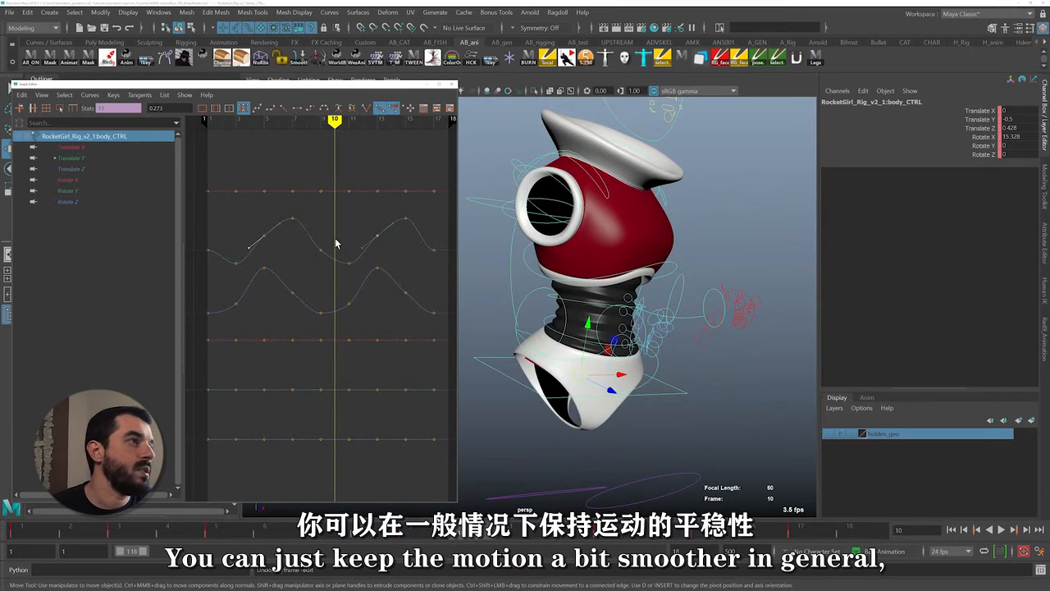
drag(366, 253, 367, 253)
drag(293, 265, 326, 243)
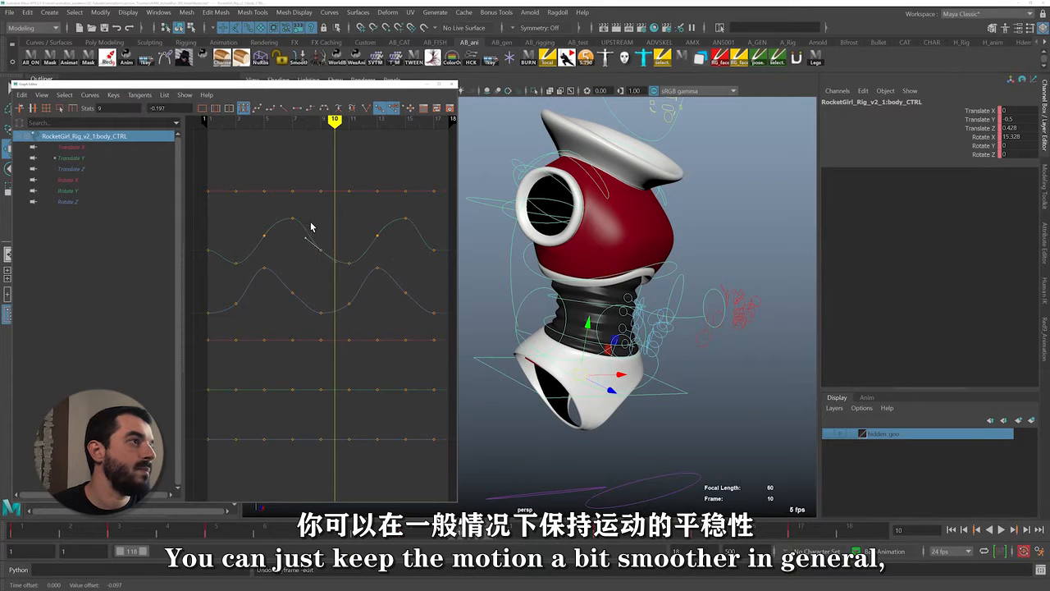
middle_drag(311, 227, 317, 218)
Steepen the tangents of the body control's Translate Z keys at frames 7 and 15 to smooth the curve
drag(260, 309, 310, 278)
shift+drag(393, 317, 417, 282)
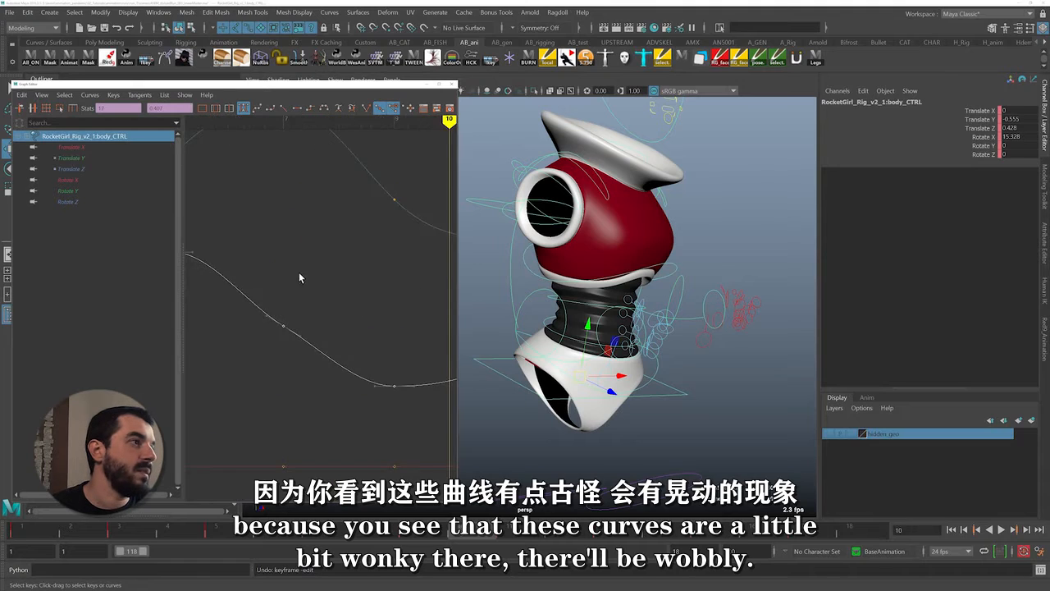
alt+shift+right_drag(299, 271, 258, 326)
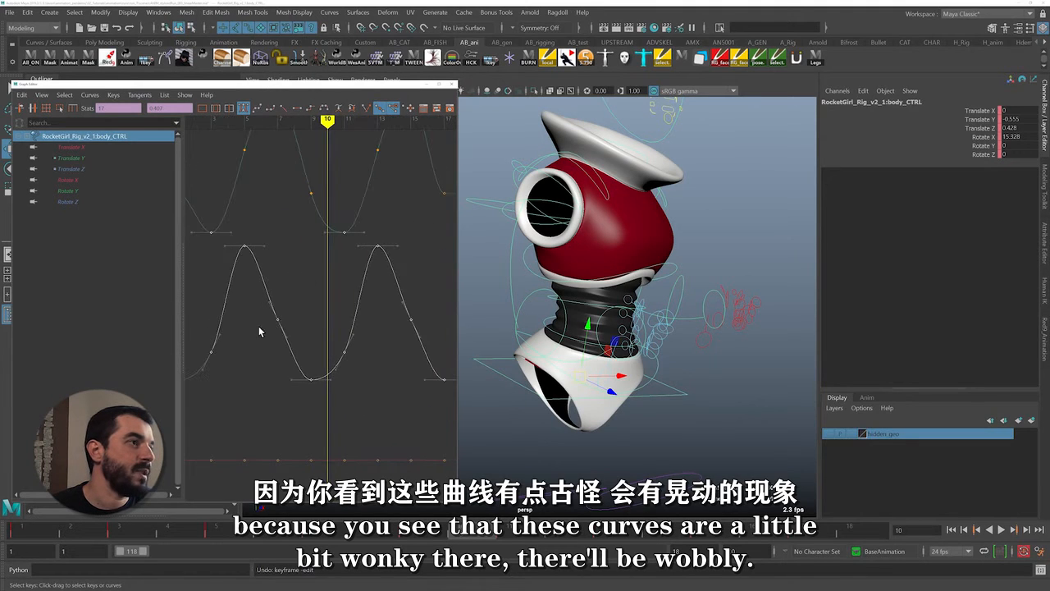
drag(259, 326, 436, 289)
middle_drag(253, 289, 204, 300)
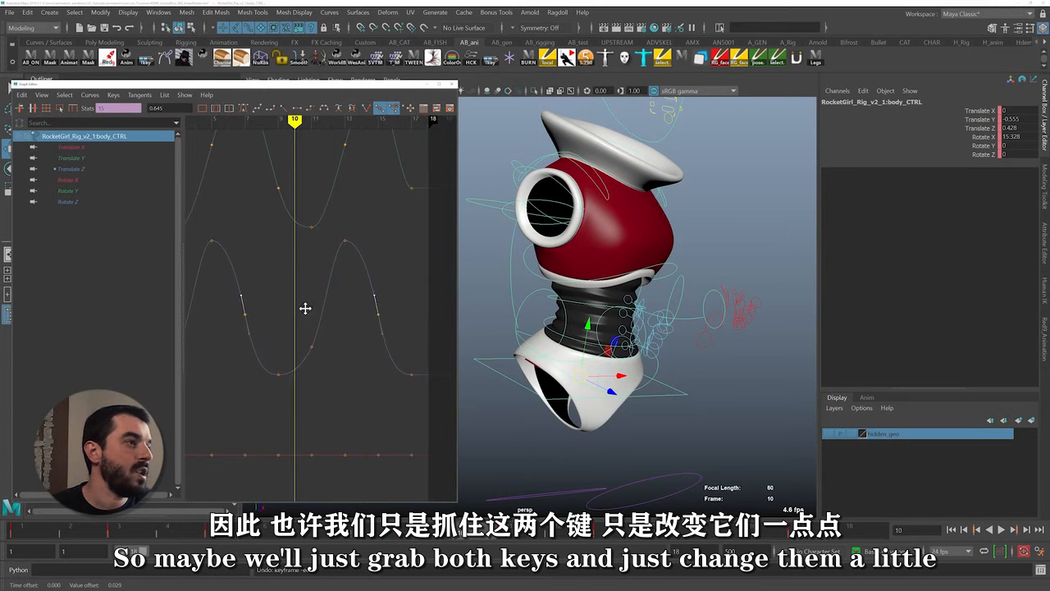
scroll(333, 304, down, 4)
alt+middle_drag(304, 307, 328, 294)
scroll(339, 304, up, 2)
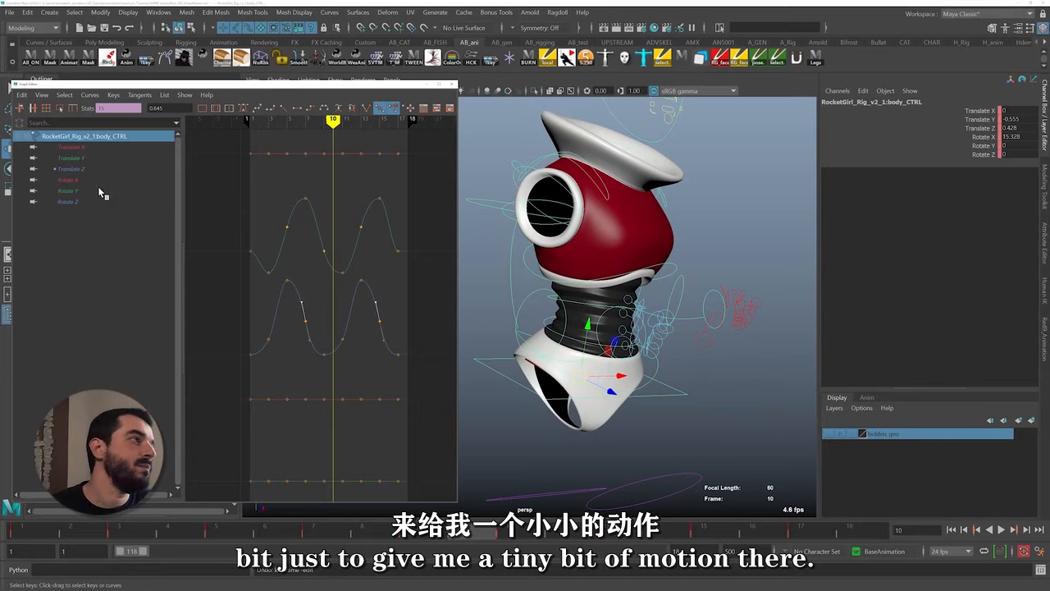
Examine the body control's Rotate X, Rotate Y and Rotate Z curves for animated rotation
click(64, 171)
click(70, 181)
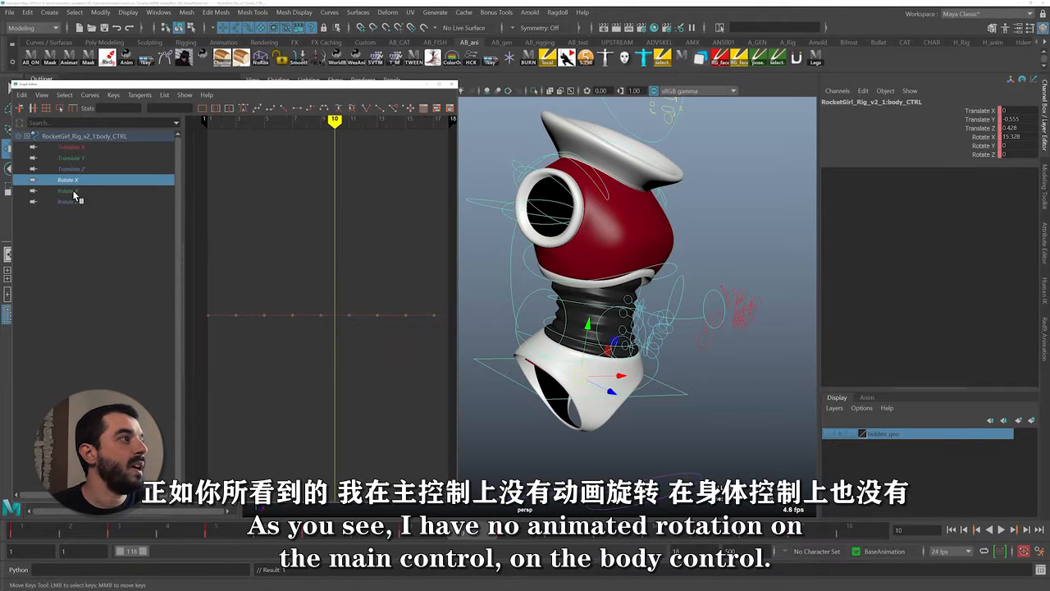
click(73, 191)
click(71, 201)
click(71, 192)
click(71, 181)
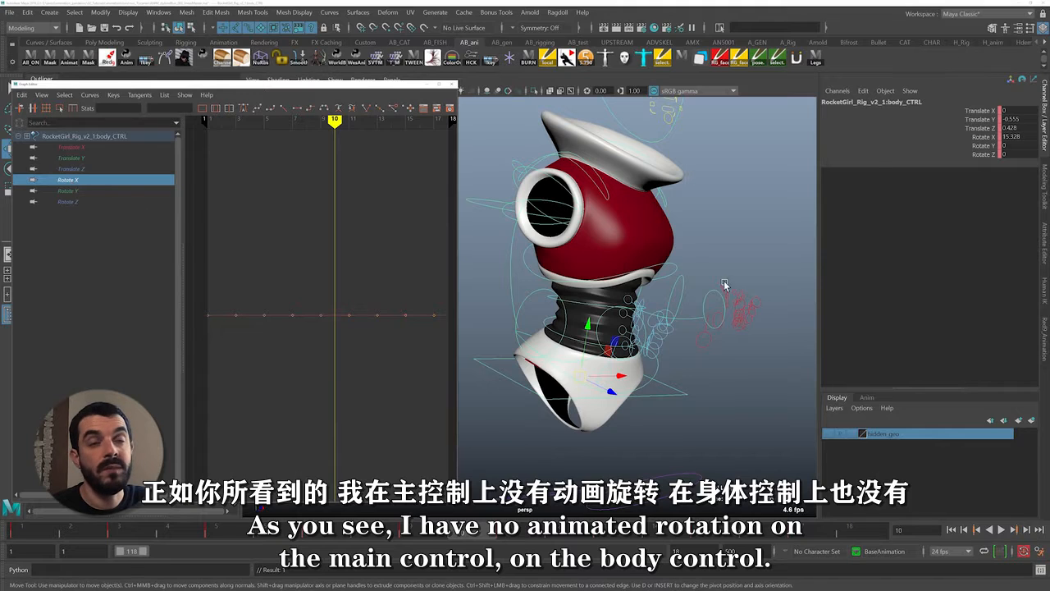
Minimize the Graph Editor and play the animation to review the torso's motion
alt+middle_drag(725, 284, 750, 292)
click(426, 85)
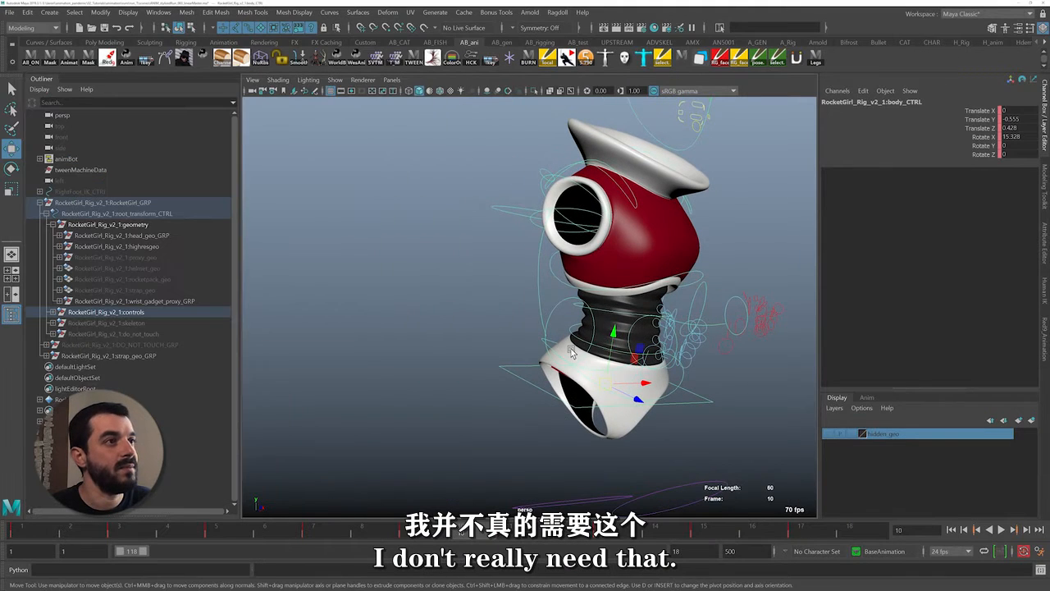
key(alt+v)
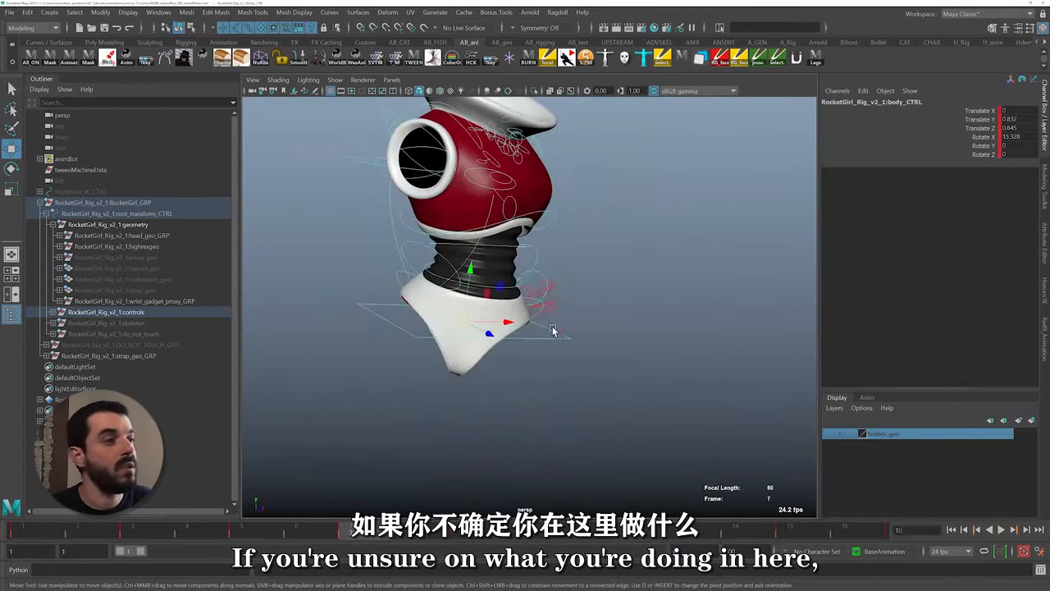
Create a polygon sphere and match all of its transforms to the body control
click(49, 13)
mouse_move(156, 51)
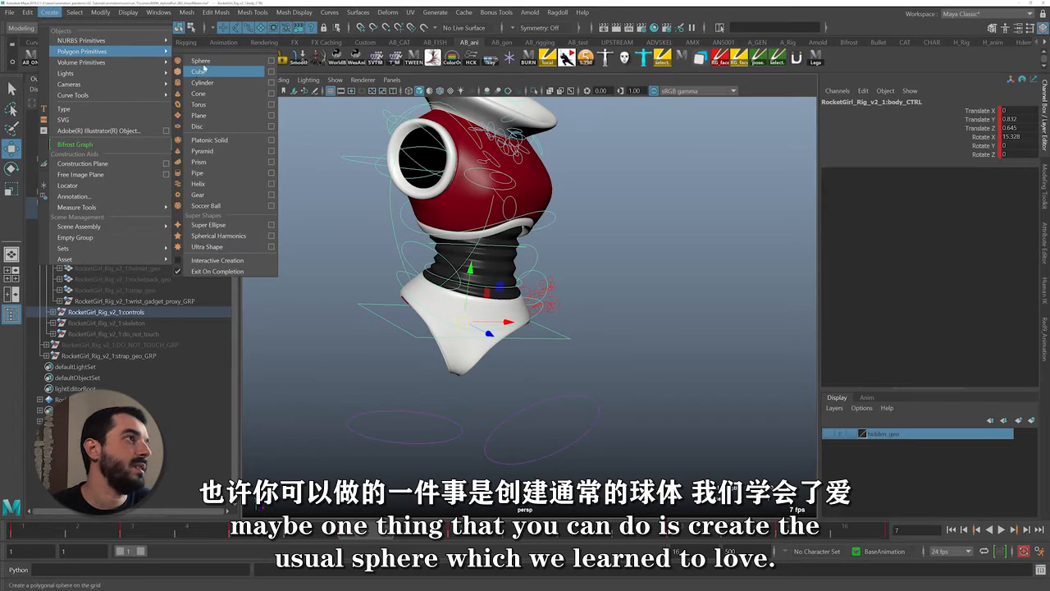
click(201, 61)
key(r)
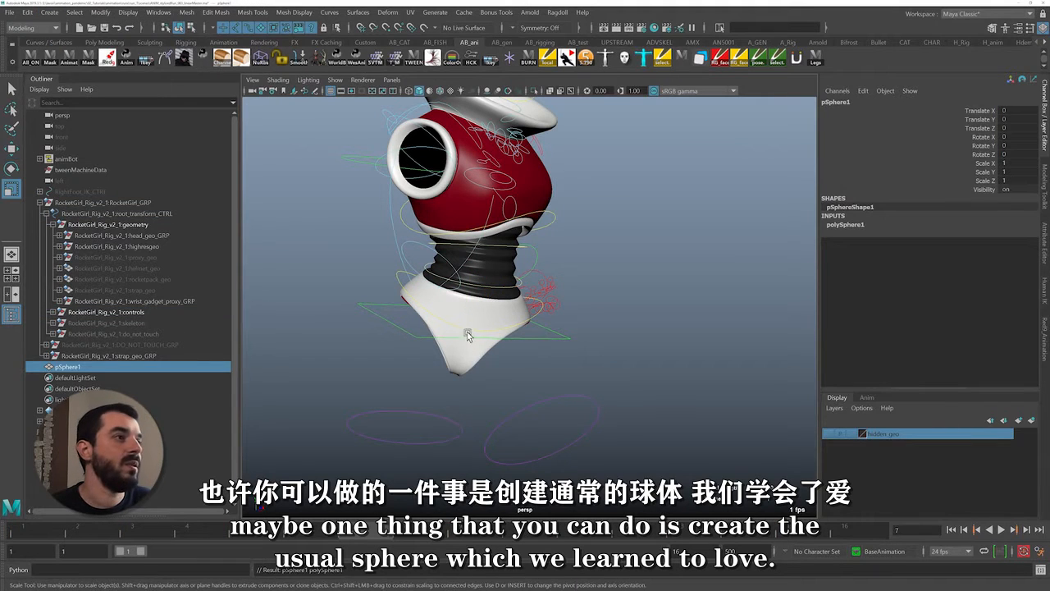
click(467, 336)
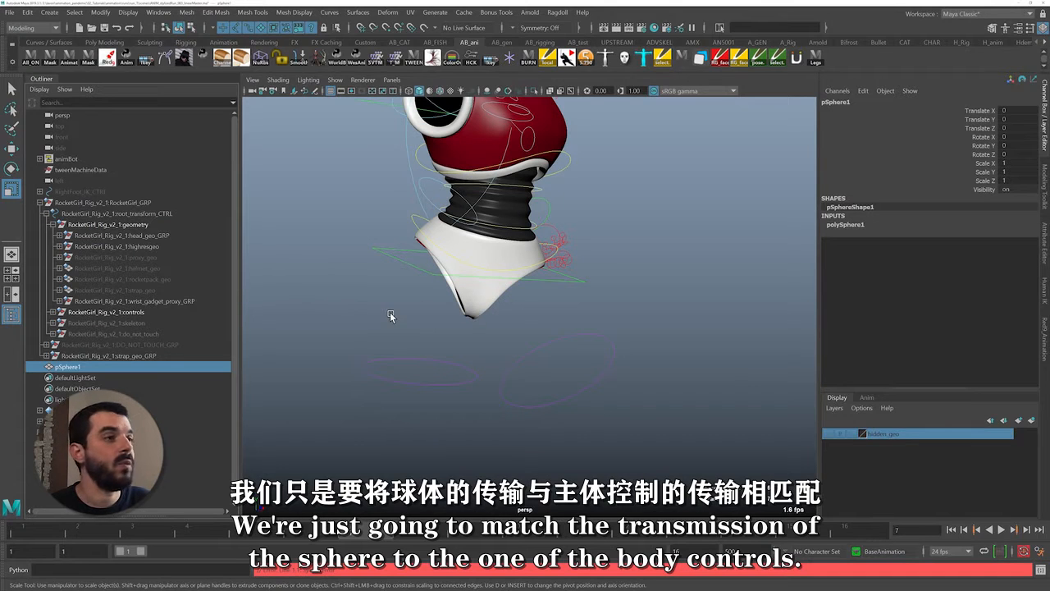
shift+click(413, 262)
click(100, 12)
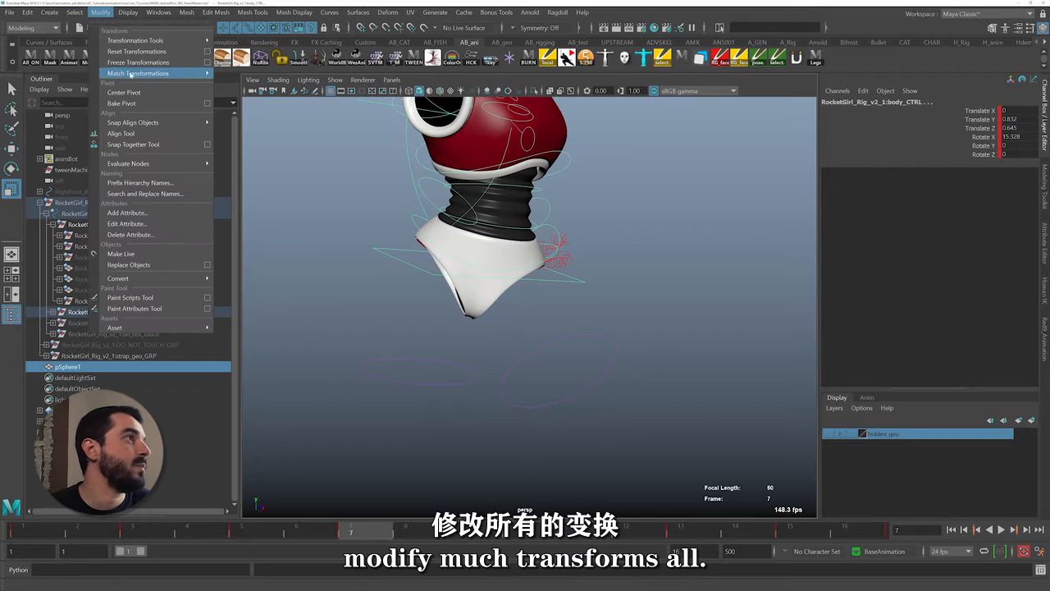
mouse_move(164, 75)
click(252, 83)
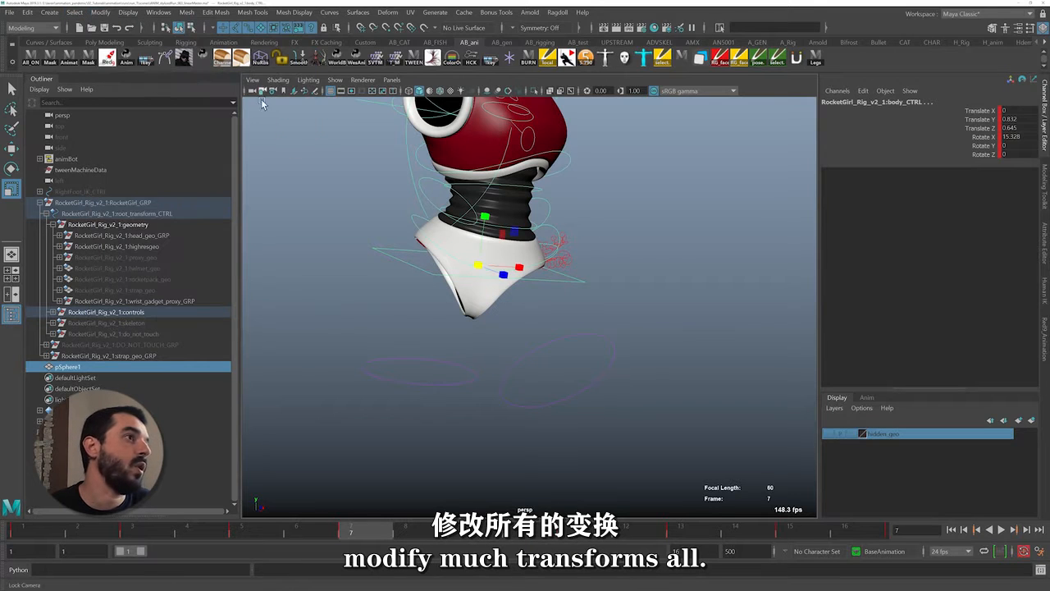
Scale the sphere uniformly to about 2.74 and assign it a new red Lambert material
click(148, 366)
drag(482, 271, 605, 276)
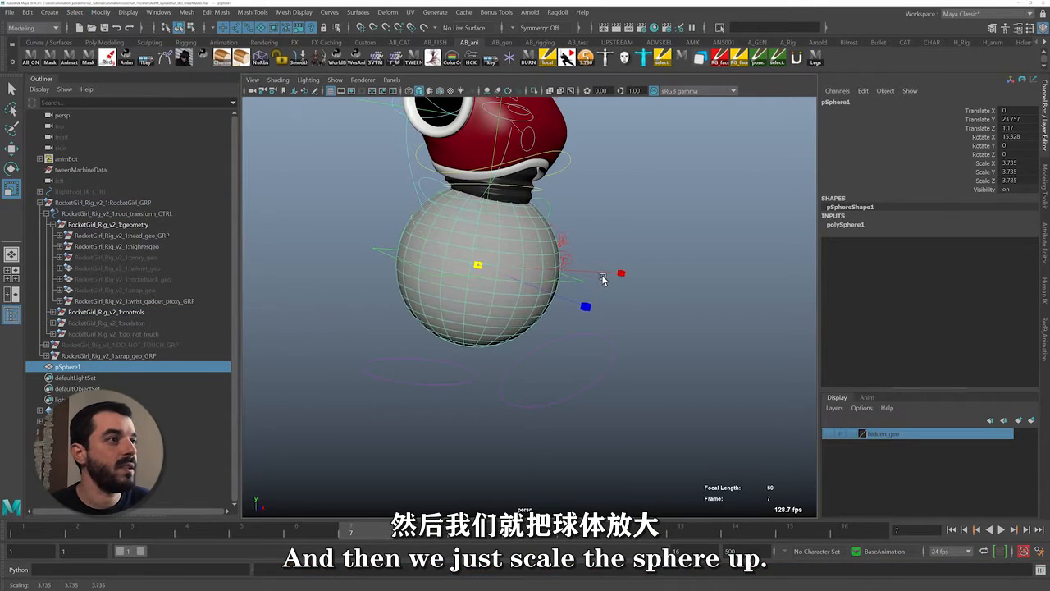
right_drag(486, 286, 608, 470)
right_drag(572, 510, 497, 561)
click(746, 75)
click(877, 219)
click(876, 211)
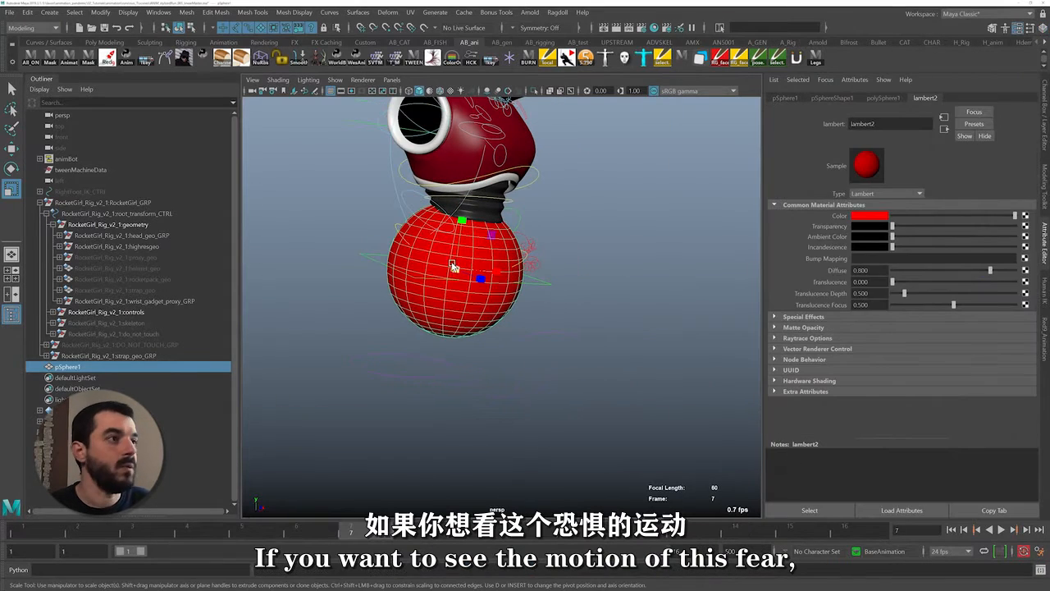
drag(456, 270, 440, 272)
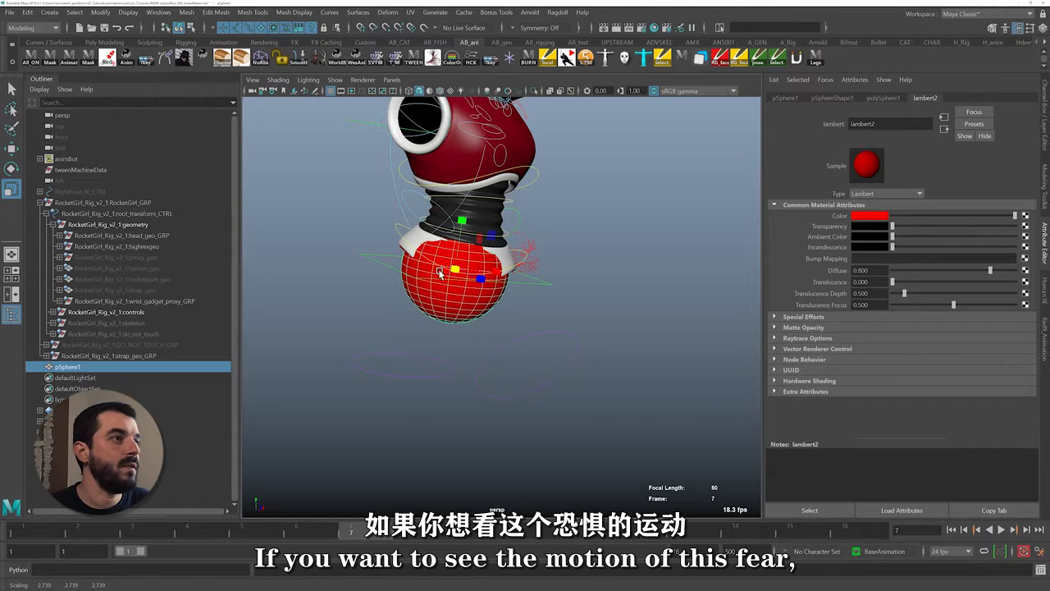
Parent-constrain the red sphere to the body control and play the animation to check its bounce
click(543, 283)
shift+click(491, 310)
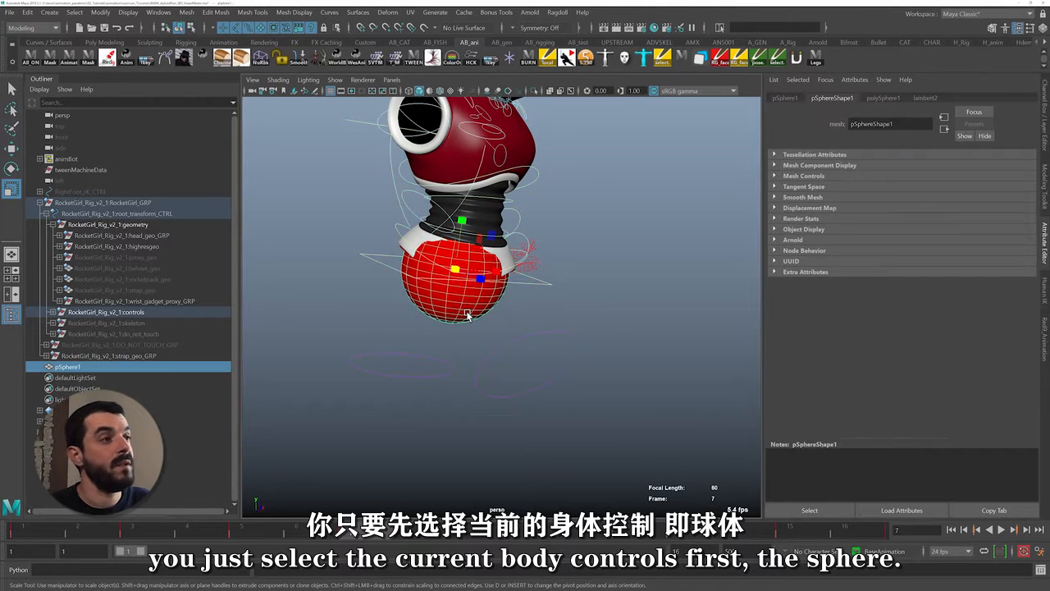
key(F3)
click(271, 12)
click(284, 40)
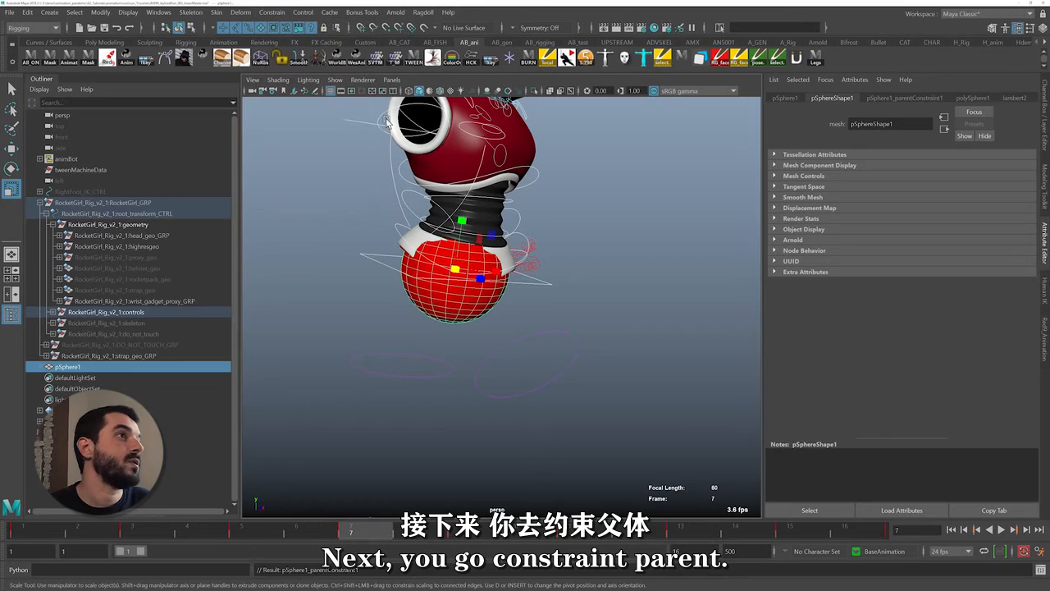
click(640, 307)
key(alt+v)
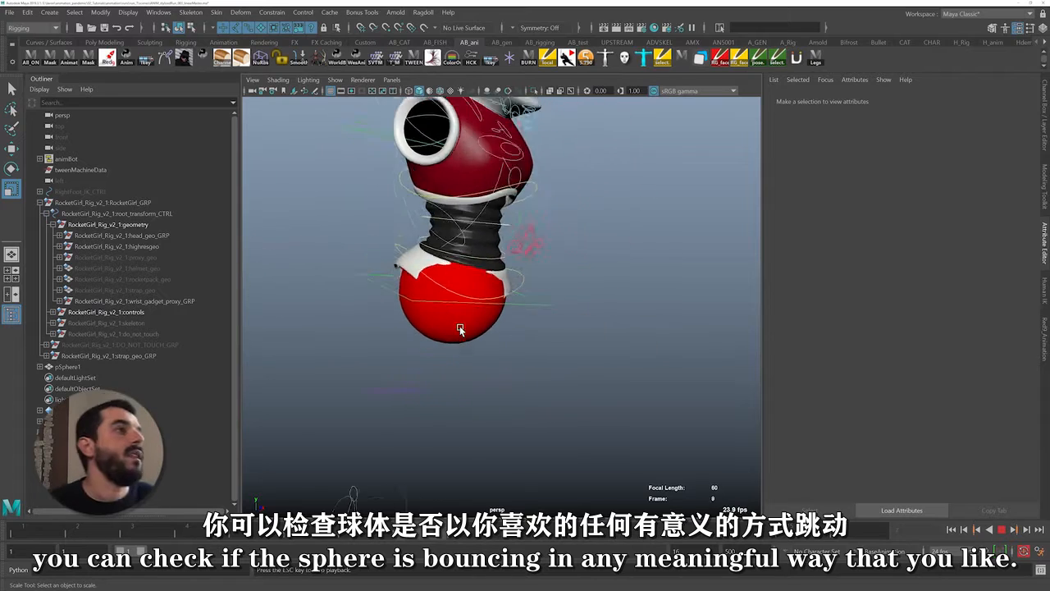
Open the hips control's animation curves in the Graph Editor and set all their keys to auto tangents
drag(525, 284, 536, 288)
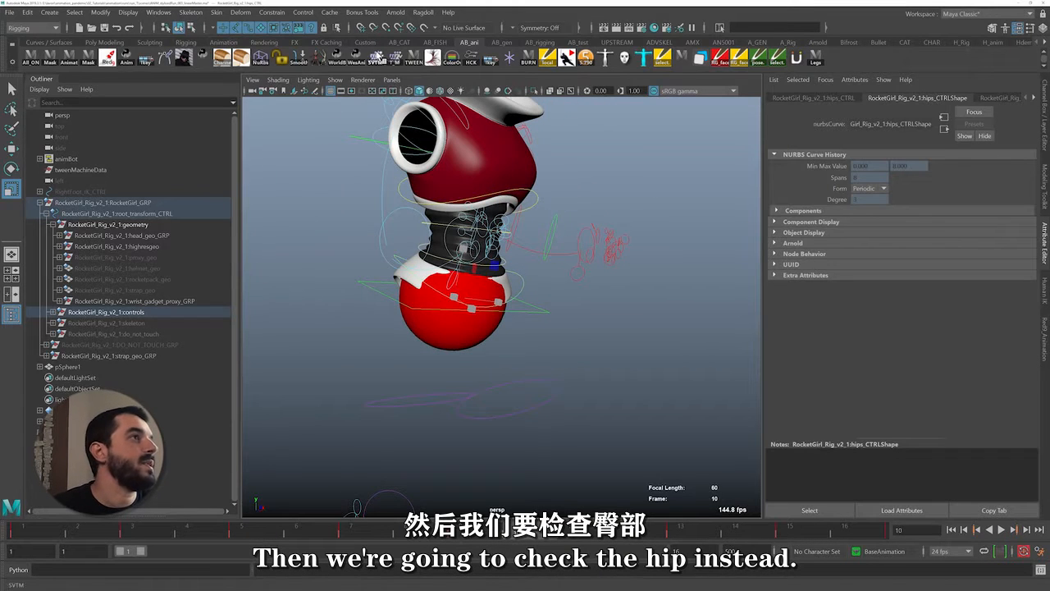
click(434, 59)
drag(448, 452, 189, 191)
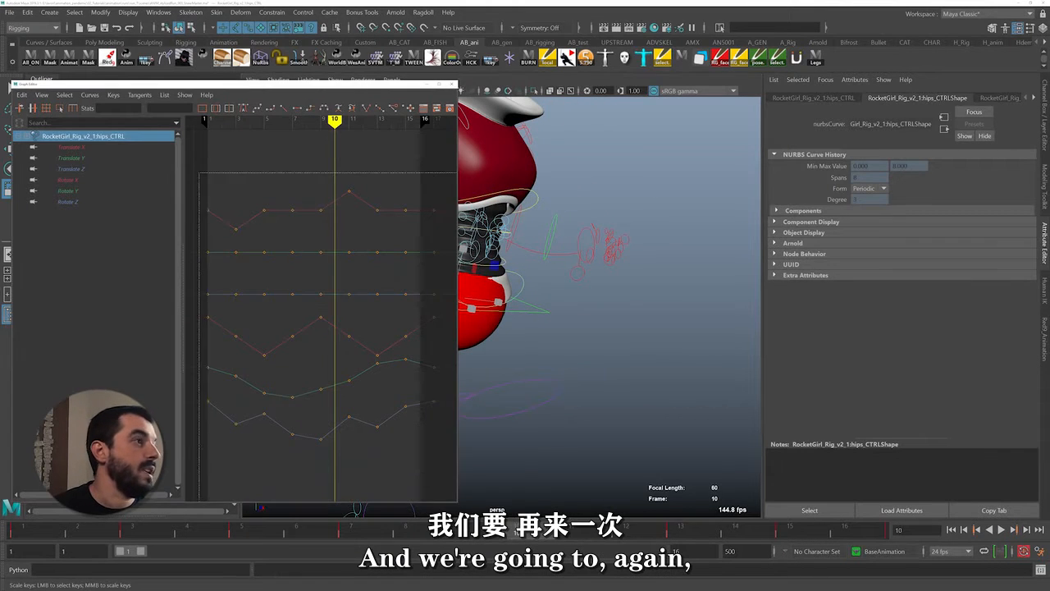
click(243, 108)
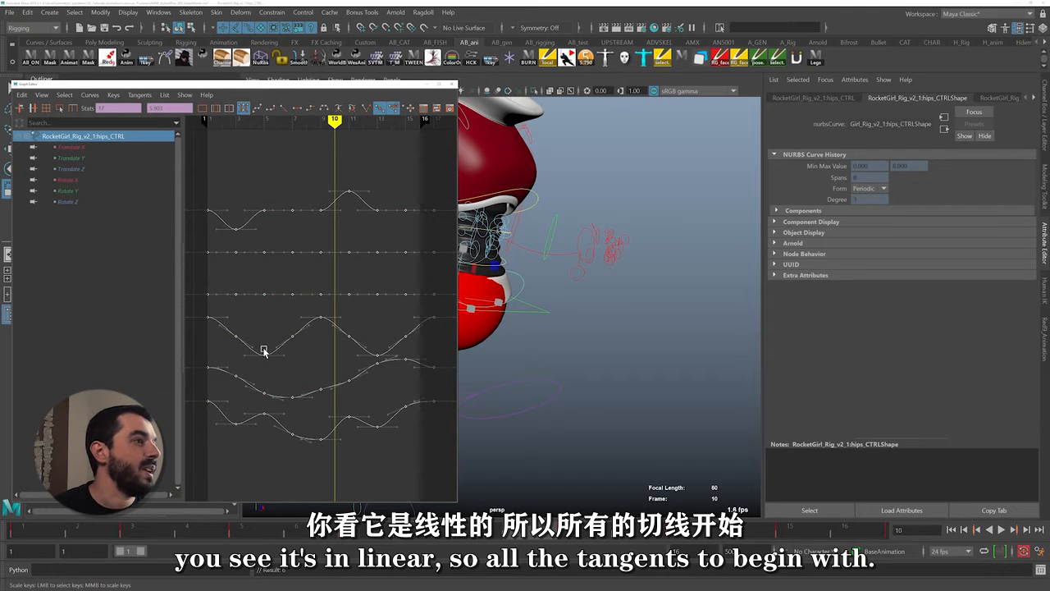
click(311, 429)
drag(275, 84, 178, 89)
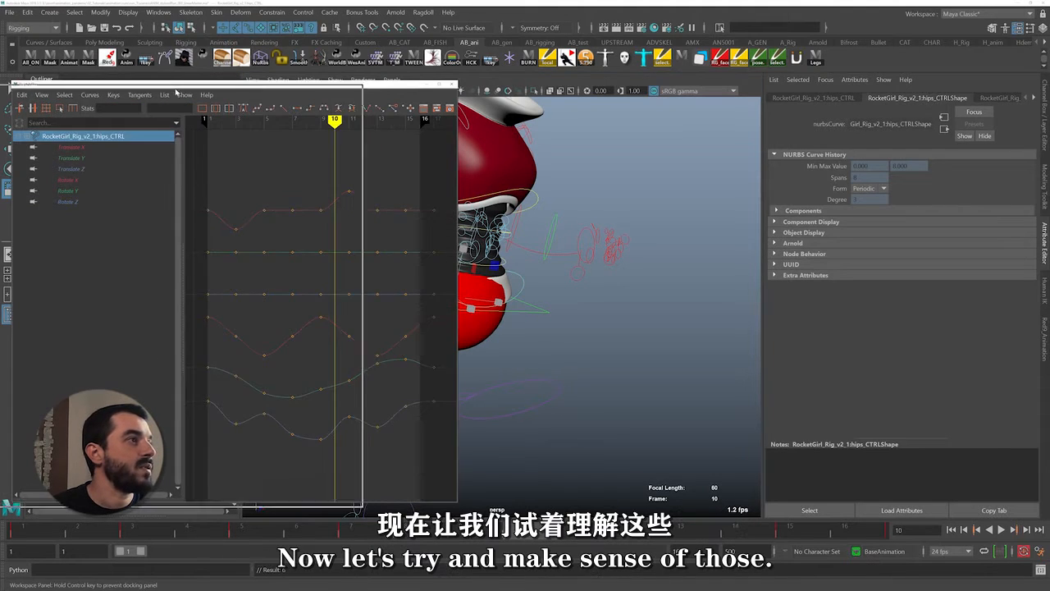
Isolate the hips control's Translate X curve and test a sideways shift of the hips at frame 10, undoing the shift
alt+middle_drag(609, 258, 629, 270)
click(251, 197)
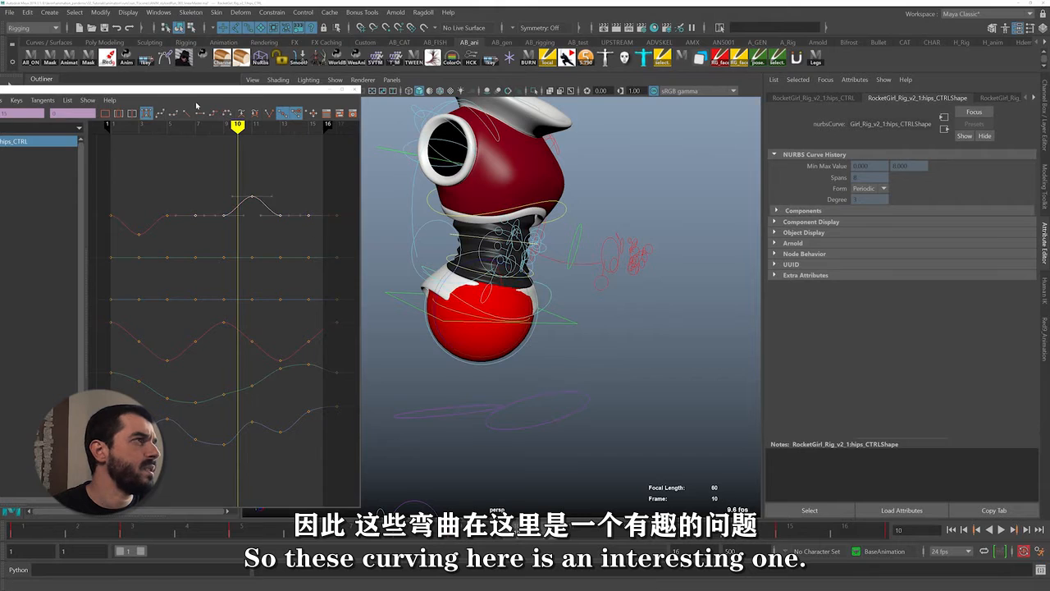
drag(195, 90, 315, 74)
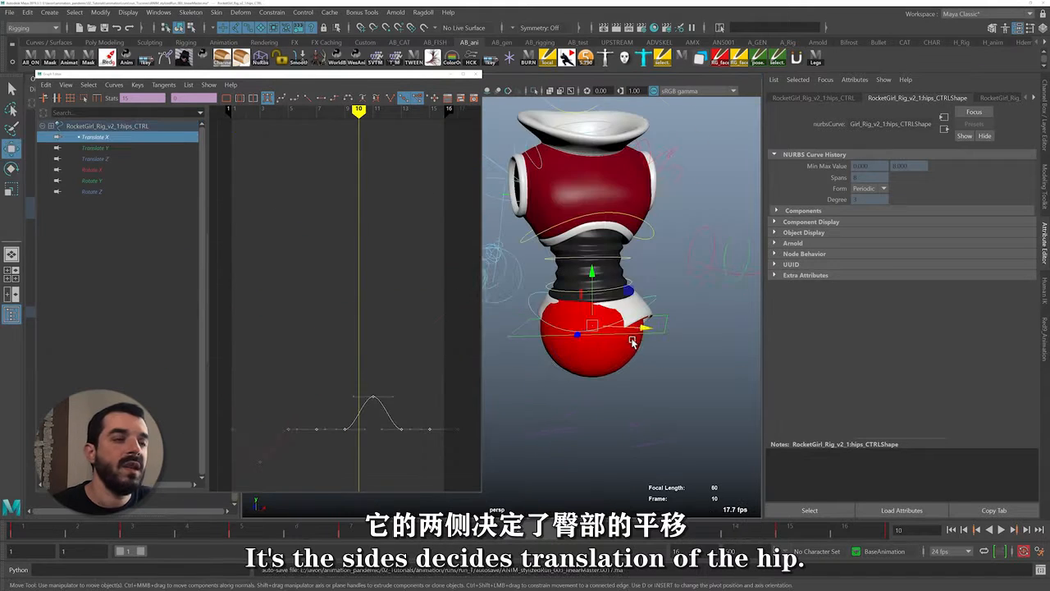
drag(645, 333, 575, 323)
key(ctrl+z)
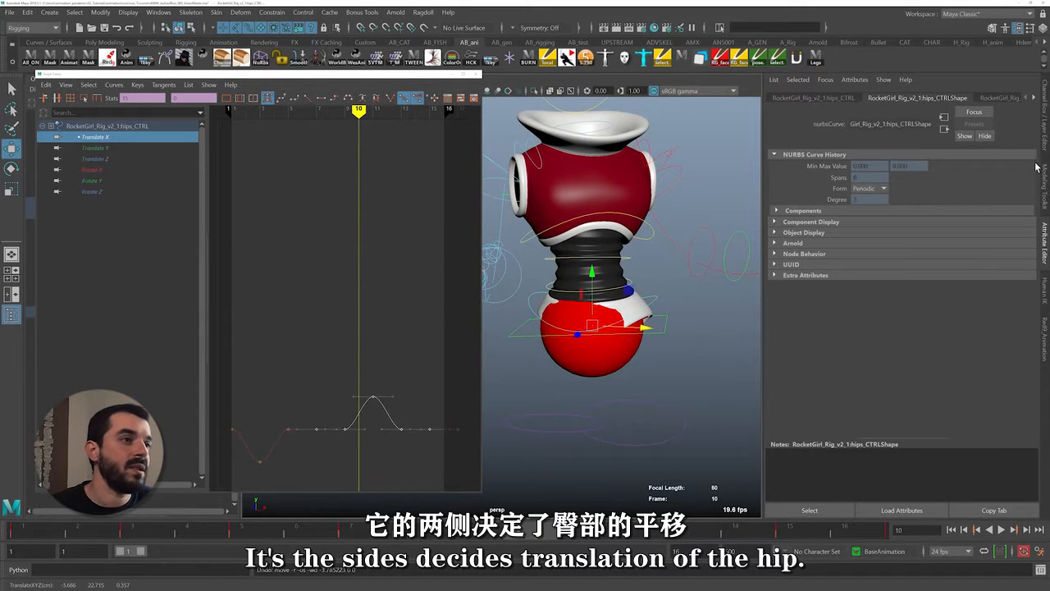
Show the hips control's channel values and scrub from frame 1 to frame 3 to examine its sideways translation
click(1045, 125)
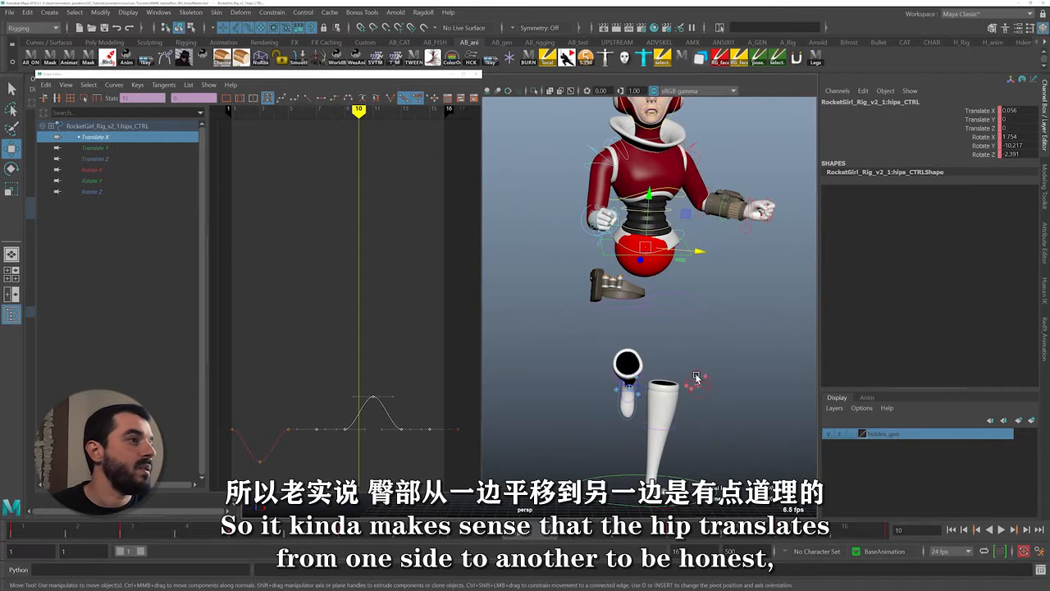
click(4, 533)
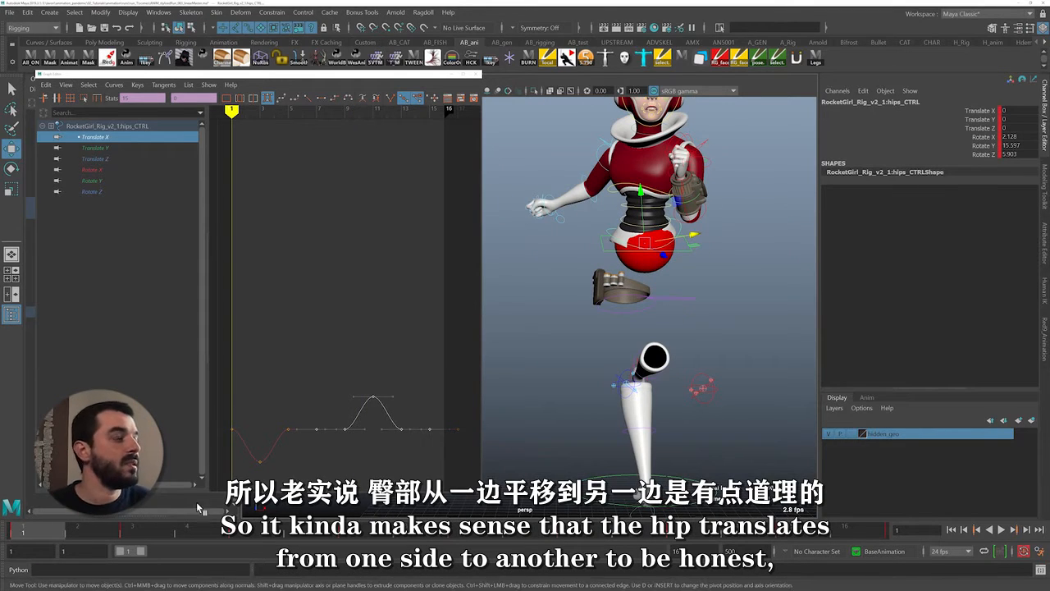
drag(54, 534, 133, 538)
click(284, 487)
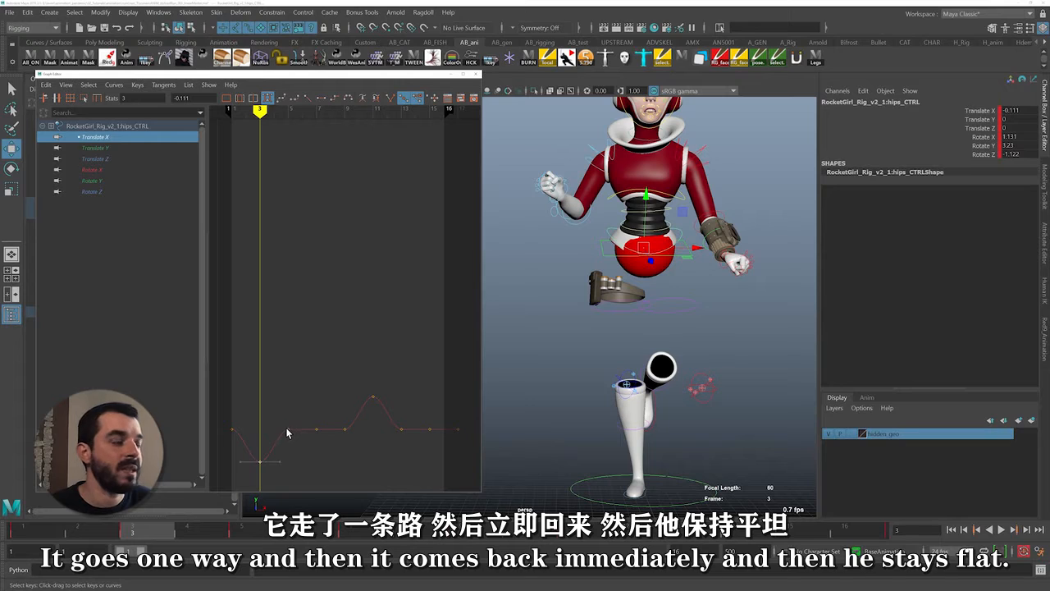
Try setting the hips control's Translate X to 0 at frame 3, and undo the change
click(1018, 110)
text(0)
key(Return)
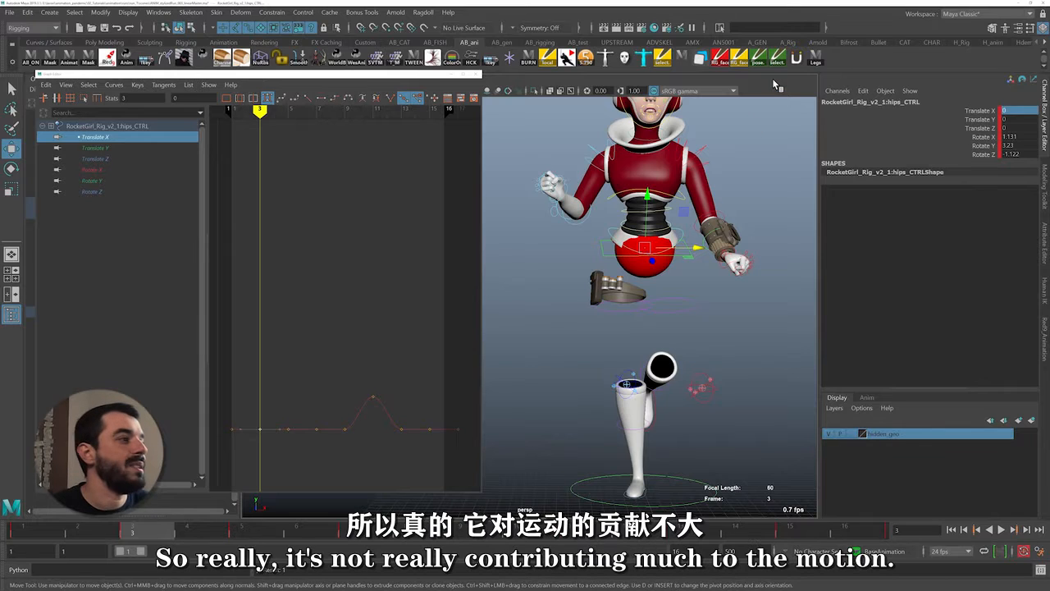
key(ctrl+z)
Review frames 1 to 3 and try shifting the hips over the weight-bearing leg at frame 3, undoing the move
click(37, 530)
key(alt+v)
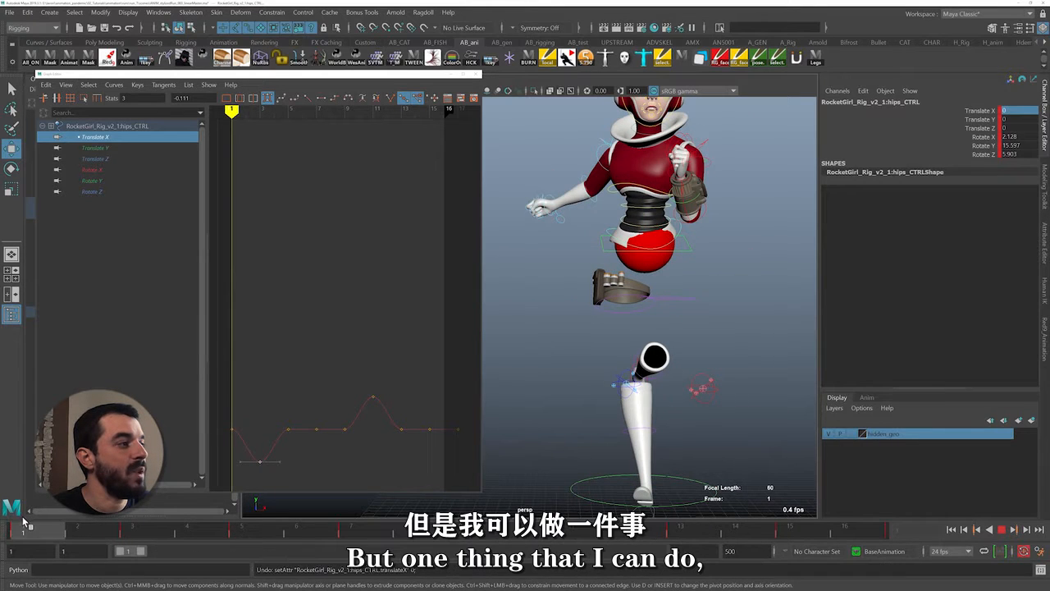
click(88, 540)
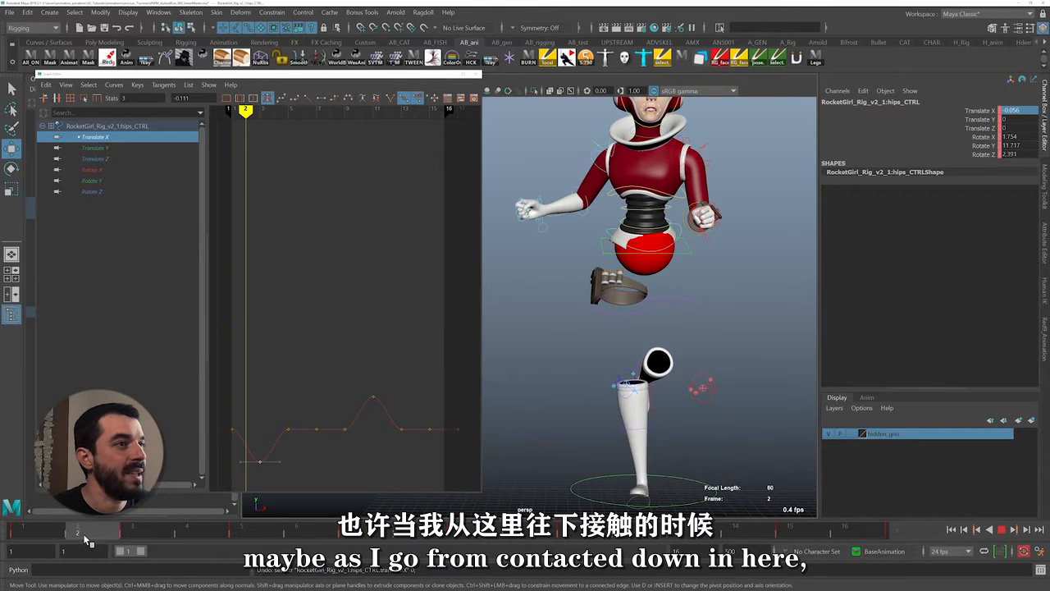
click(128, 540)
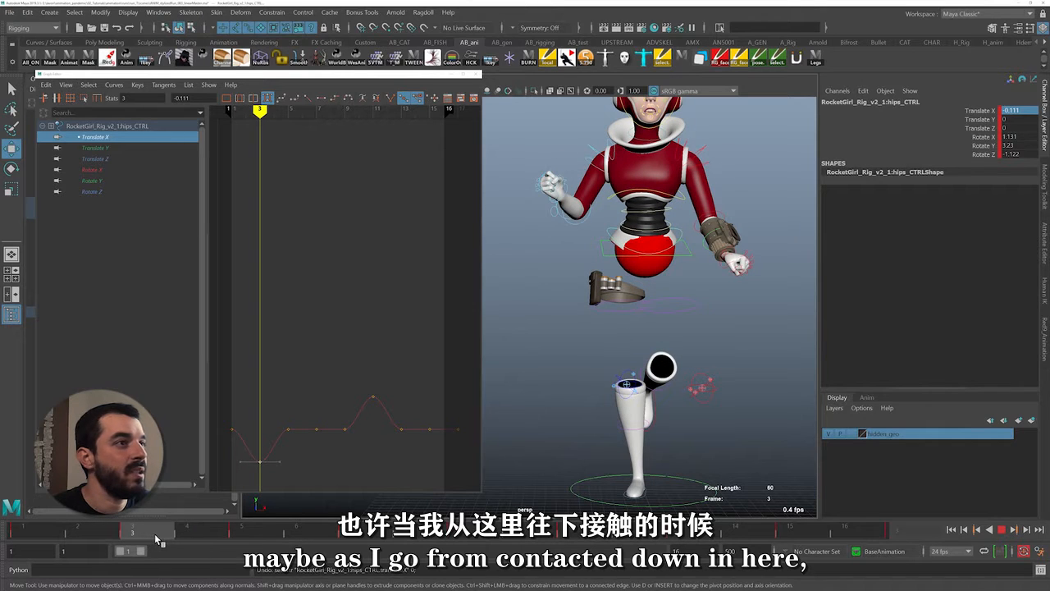
drag(695, 244, 692, 256)
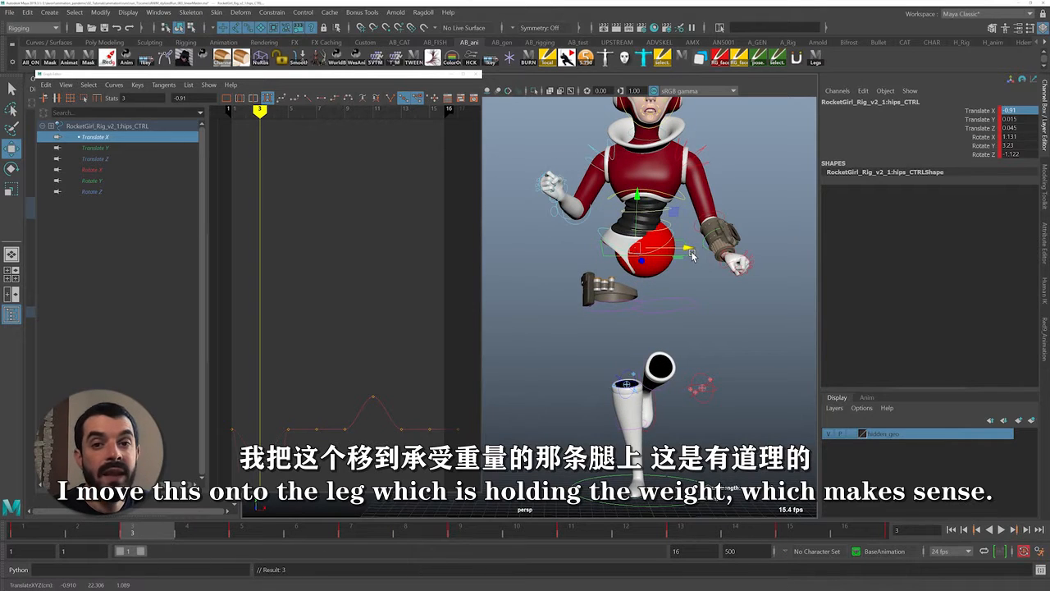
key(ctrl+z)
Lower the hips control's Translate X key at frame 7 to -0.179 and delete the key at frame 5
key(f)
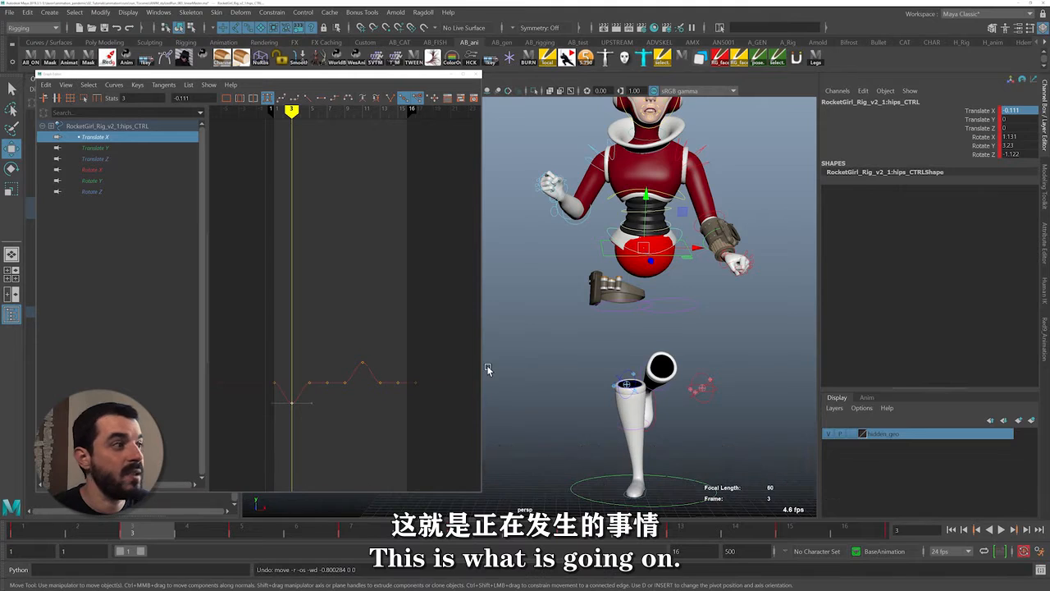
key(period)
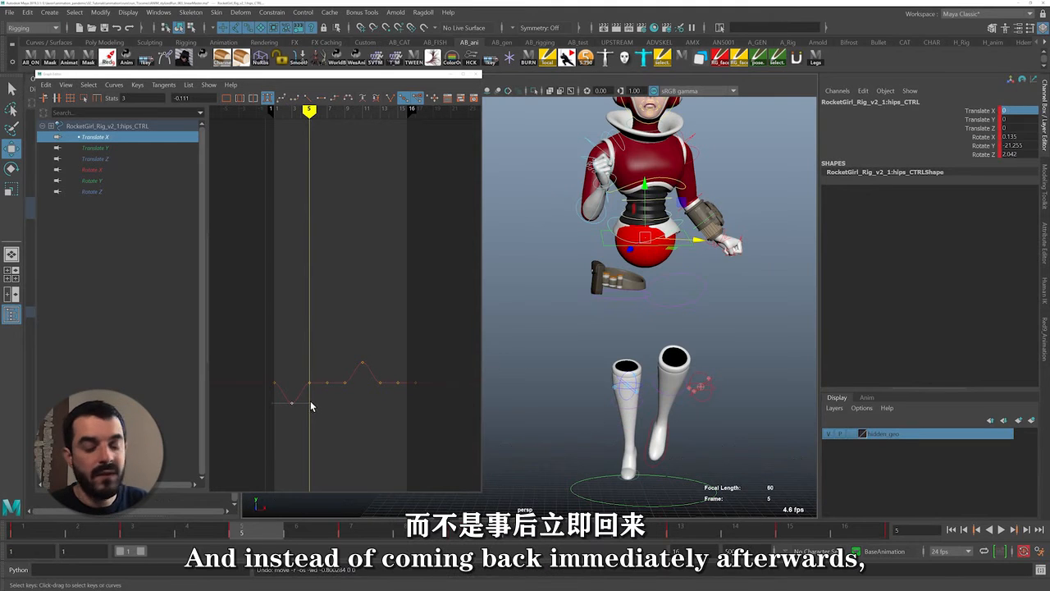
key(period)
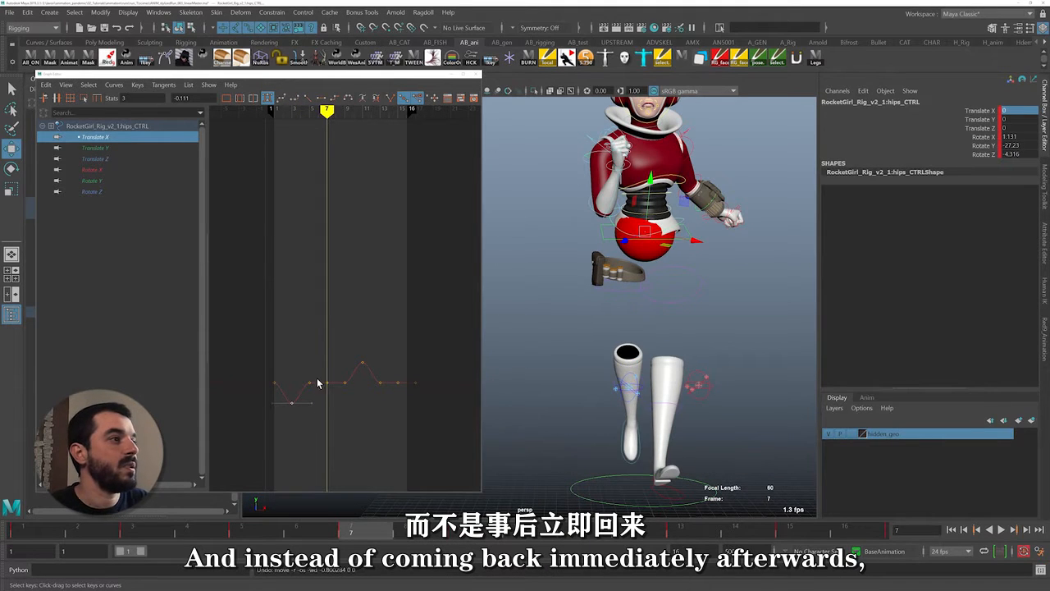
drag(319, 375, 332, 407)
middle_drag(318, 355, 318, 376)
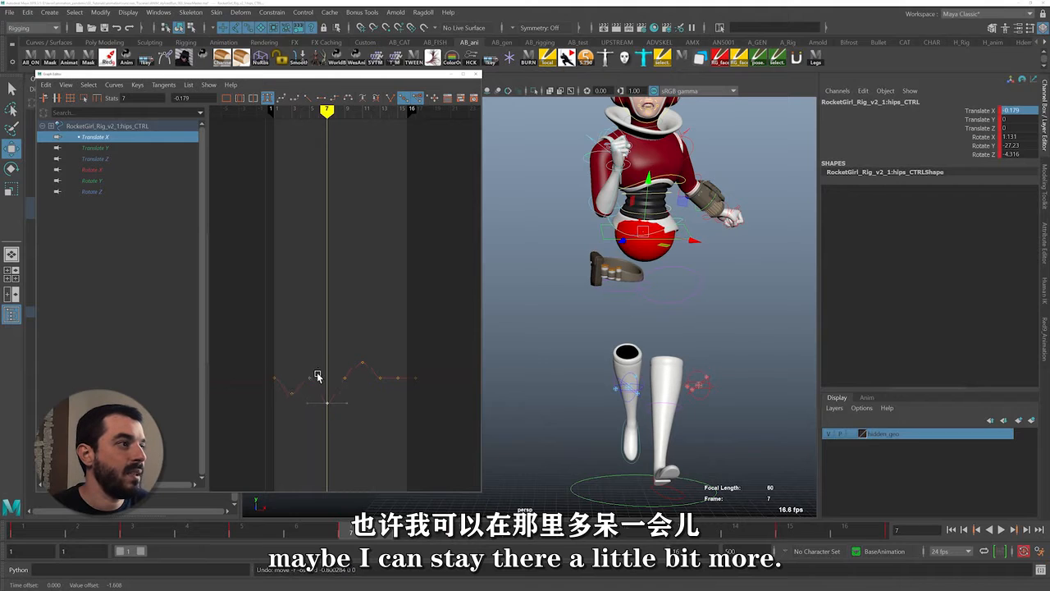
click(323, 390)
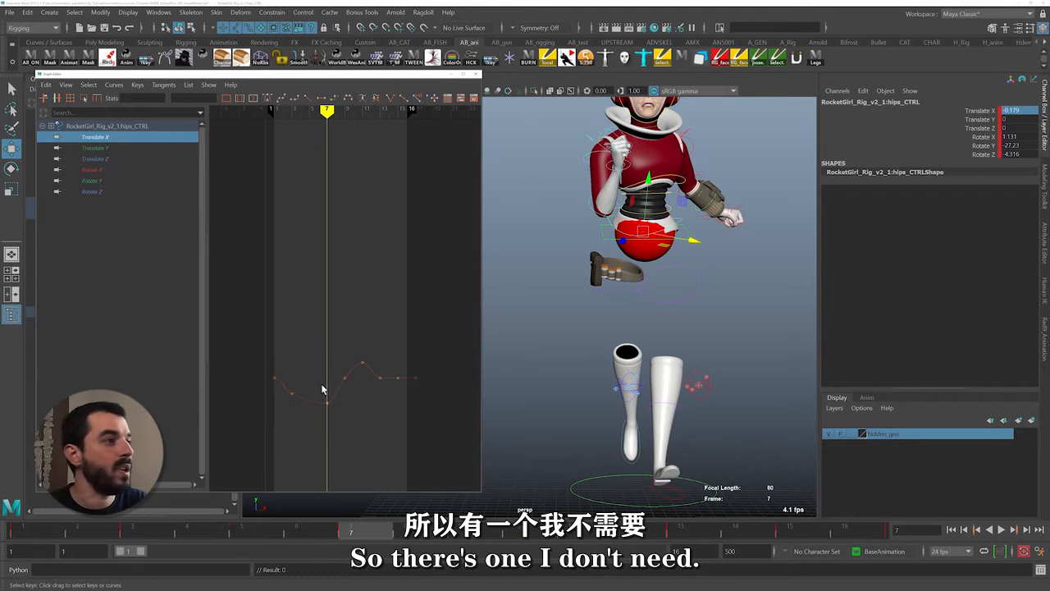
Raise the hips control's Translate X key at frame 15 to mirror the frame 7 value and delete the frame 13 key
drag(341, 422, 330, 416)
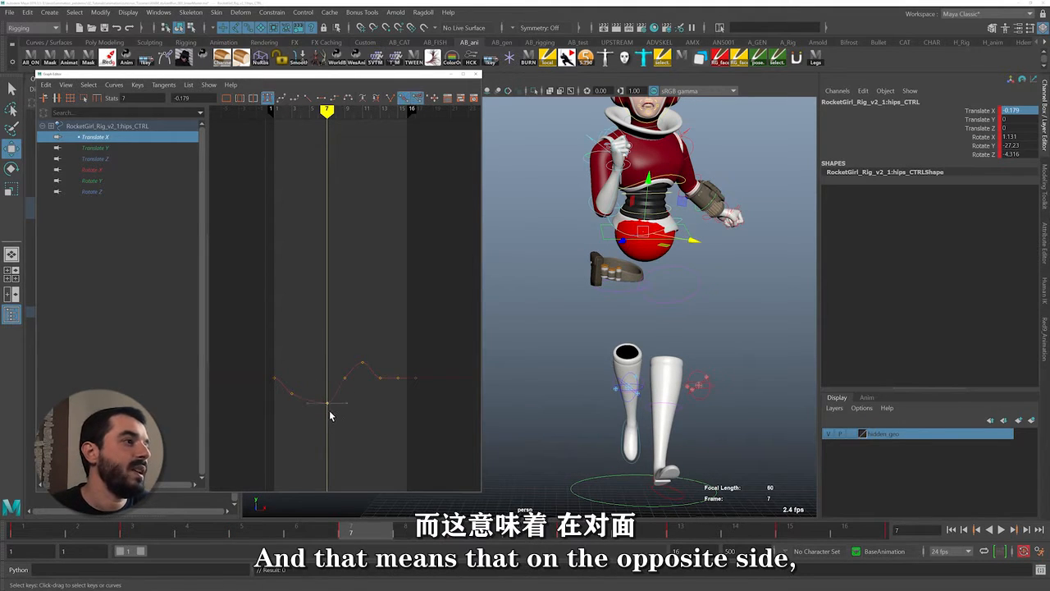
drag(389, 403, 413, 358)
shift+middle_drag(392, 393, 393, 363)
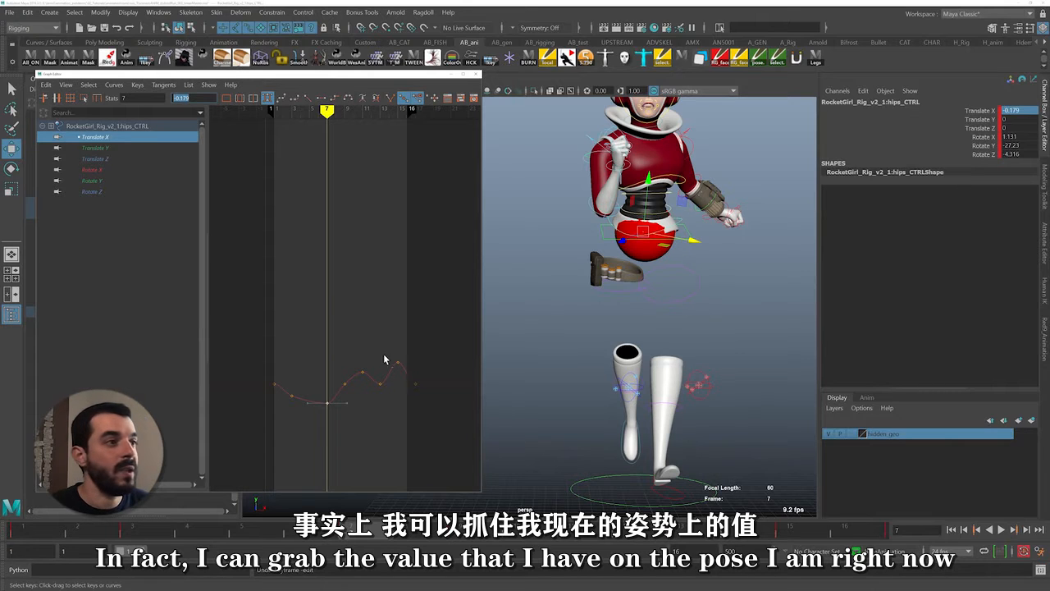
drag(409, 351, 410, 352)
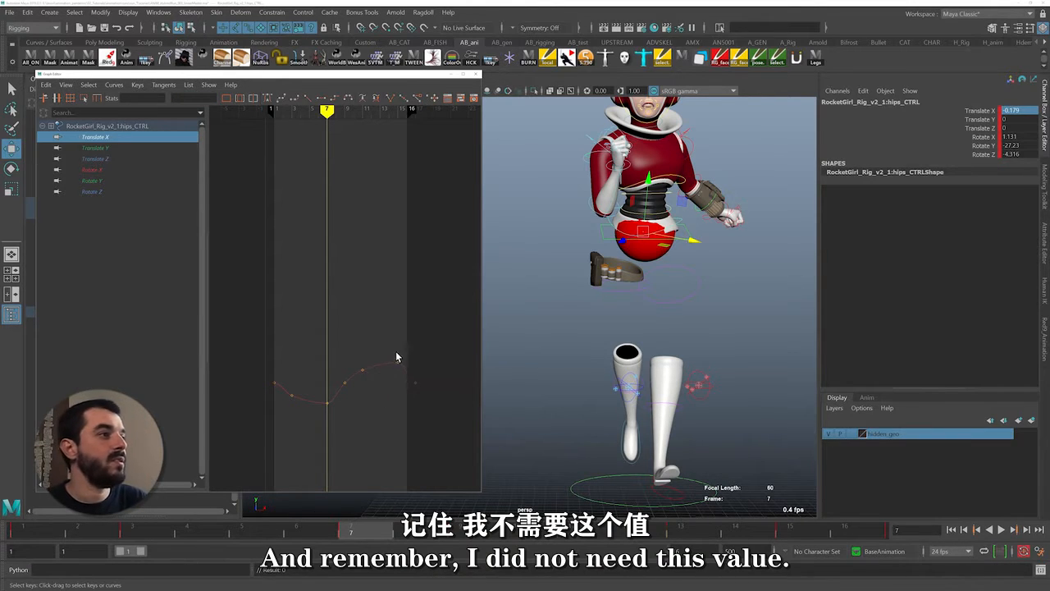
click(22, 532)
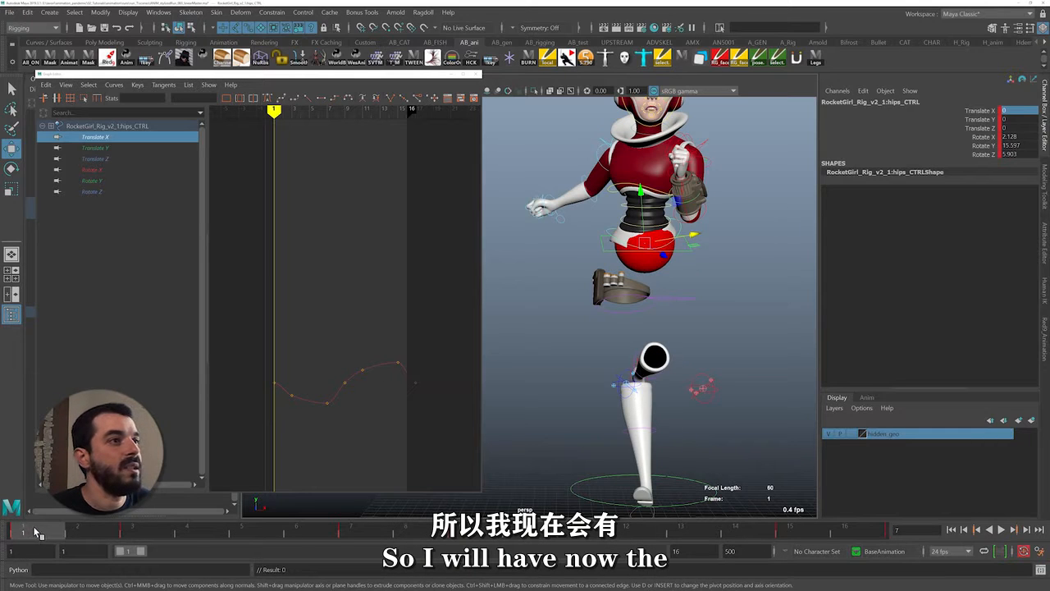
Review the hips' side-to-side motion and set the Translate X curve's pre- and post-infinity to Cycle
drag(36, 532, 706, 542)
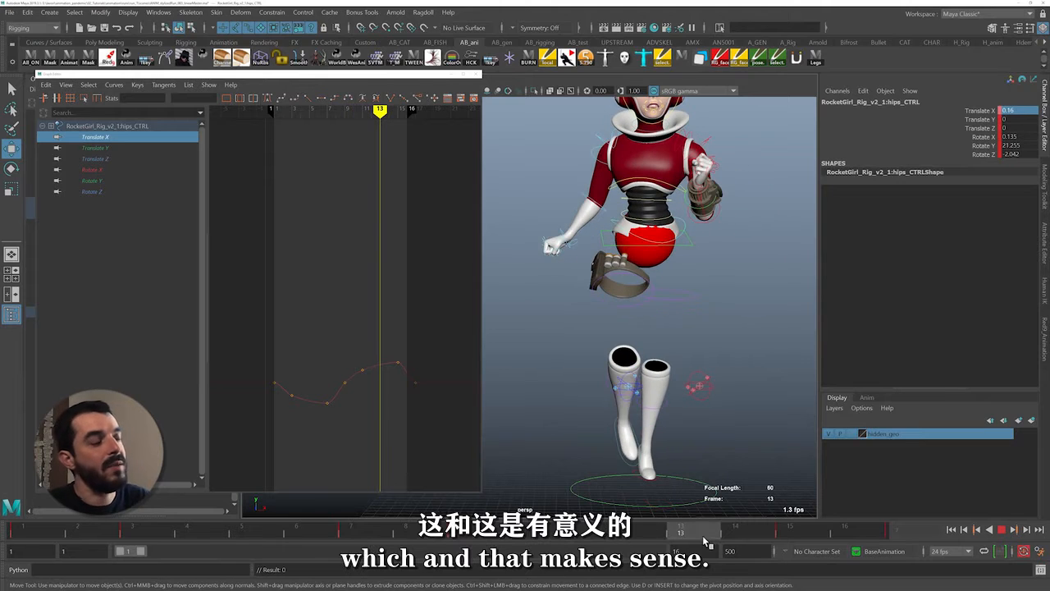
drag(629, 542, 572, 542)
click(113, 85)
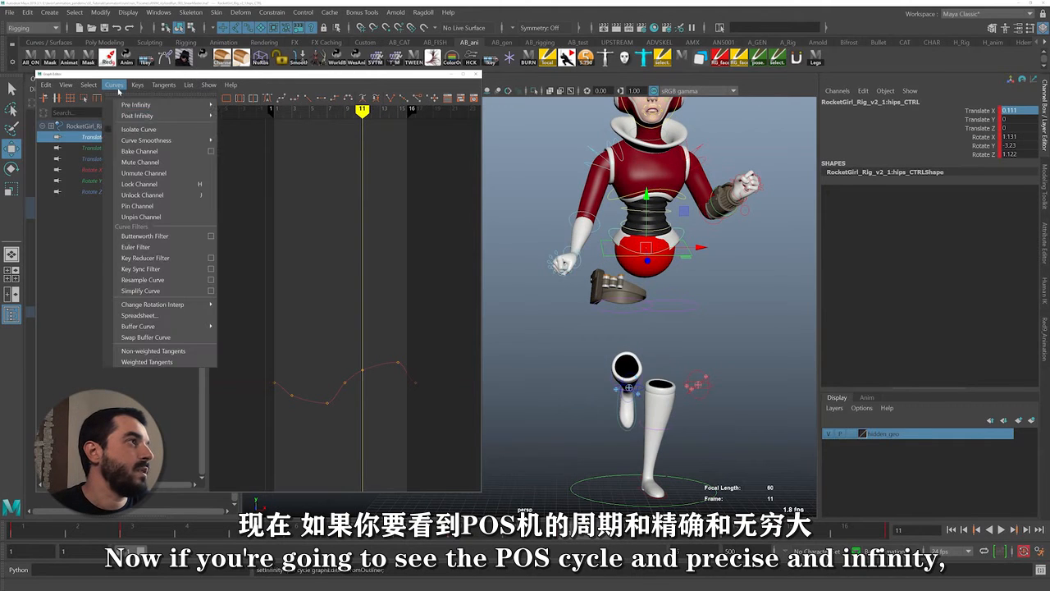
mouse_move(168, 116)
click(238, 123)
click(113, 84)
mouse_move(136, 105)
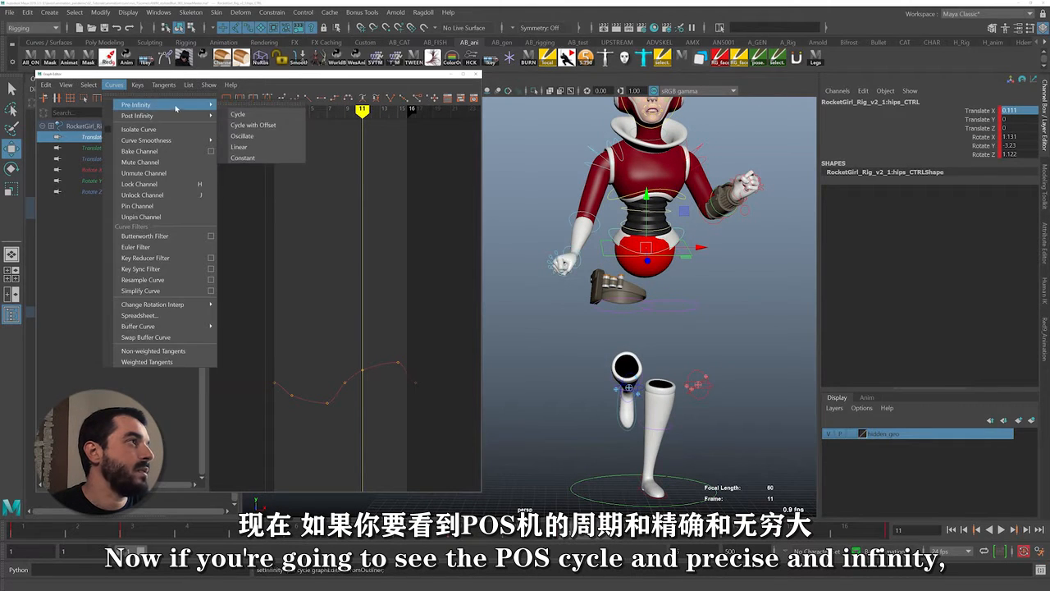
click(238, 114)
Slope the Translate X tangents at frames 1 and 17 downward together for a smooth transition across the loop point
drag(400, 403, 450, 328)
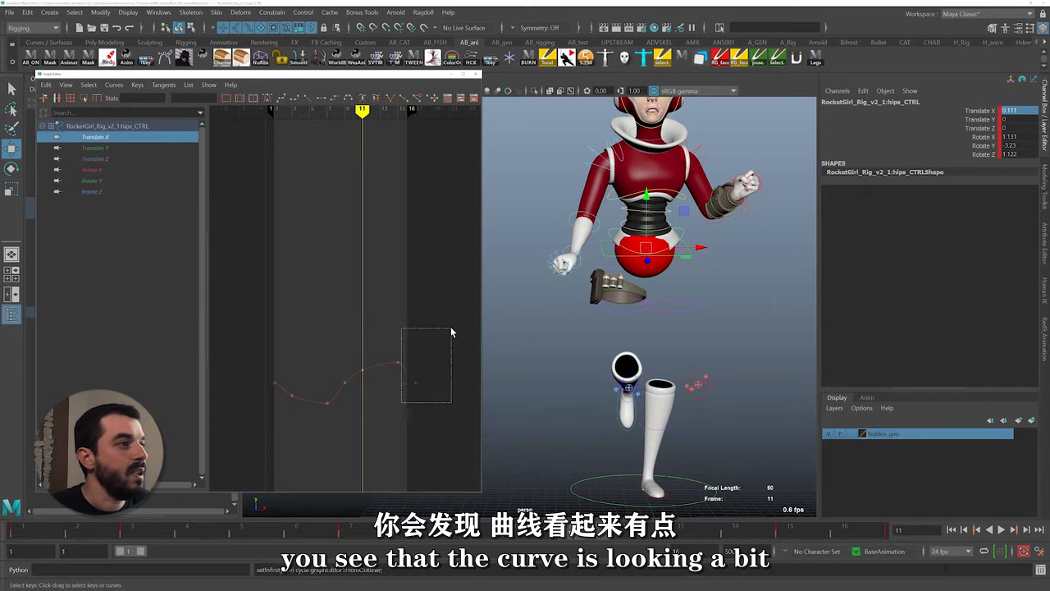
key(f)
alt+shift+middle_drag(363, 368, 325, 356)
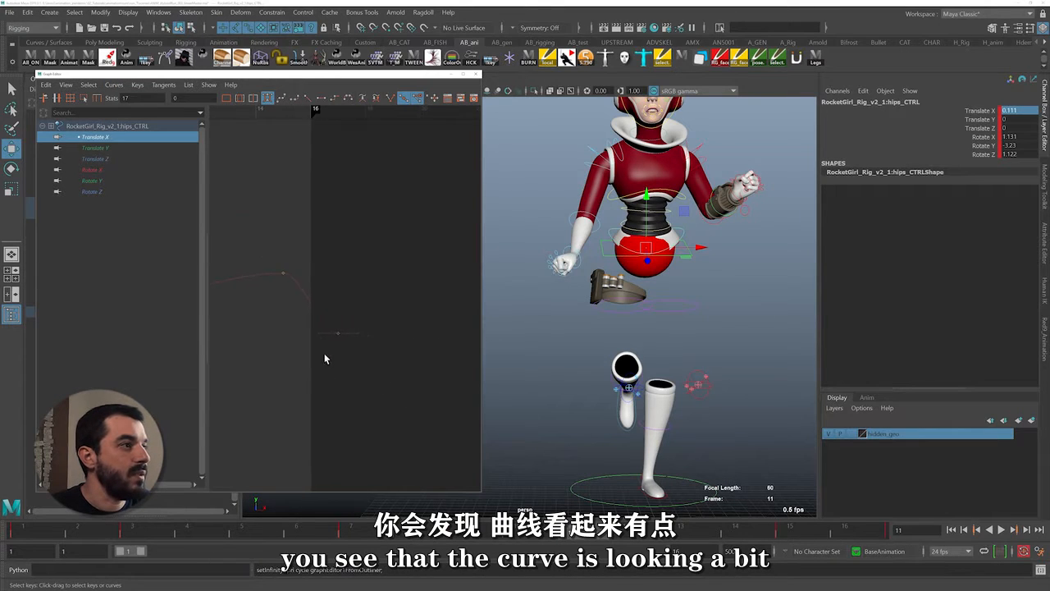
alt+shift+right_drag(325, 356, 343, 333)
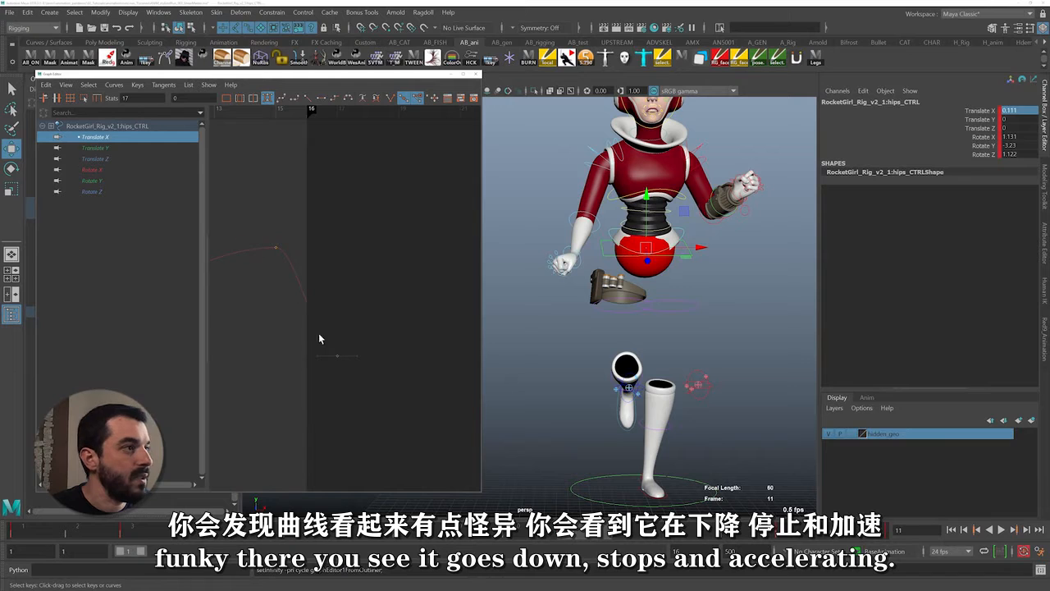
drag(354, 329, 354, 329)
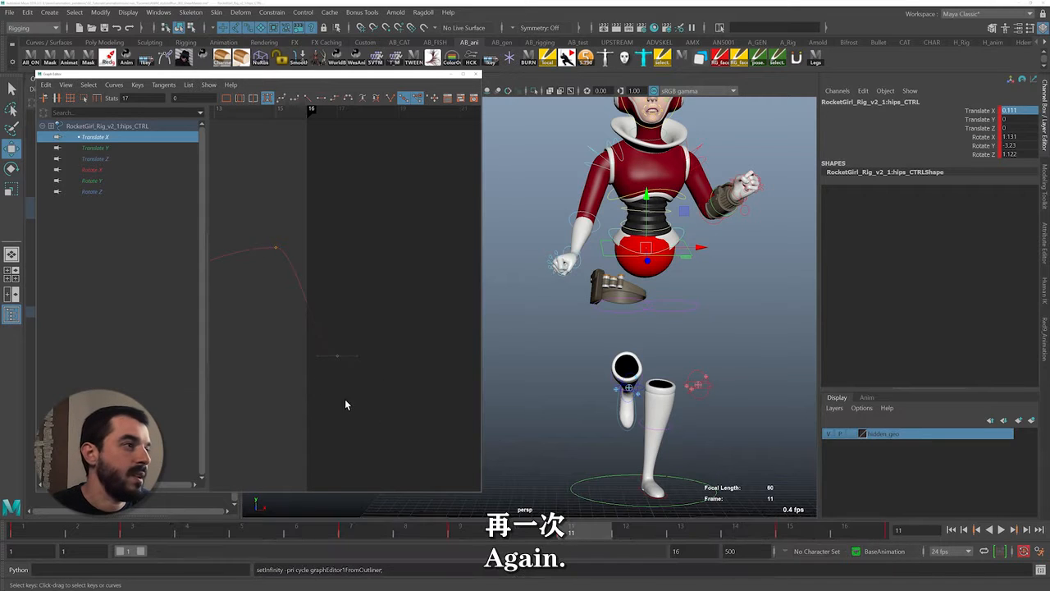
alt+right_drag(347, 400, 320, 384)
alt+middle_drag(285, 366, 309, 376)
drag(245, 323, 282, 345)
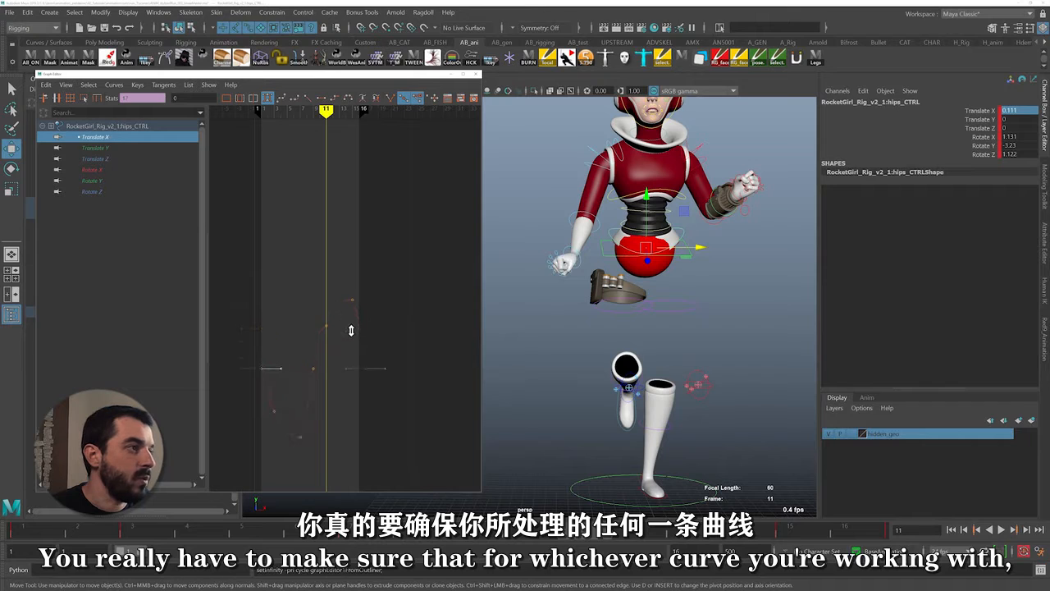
middle_drag(380, 351, 393, 351)
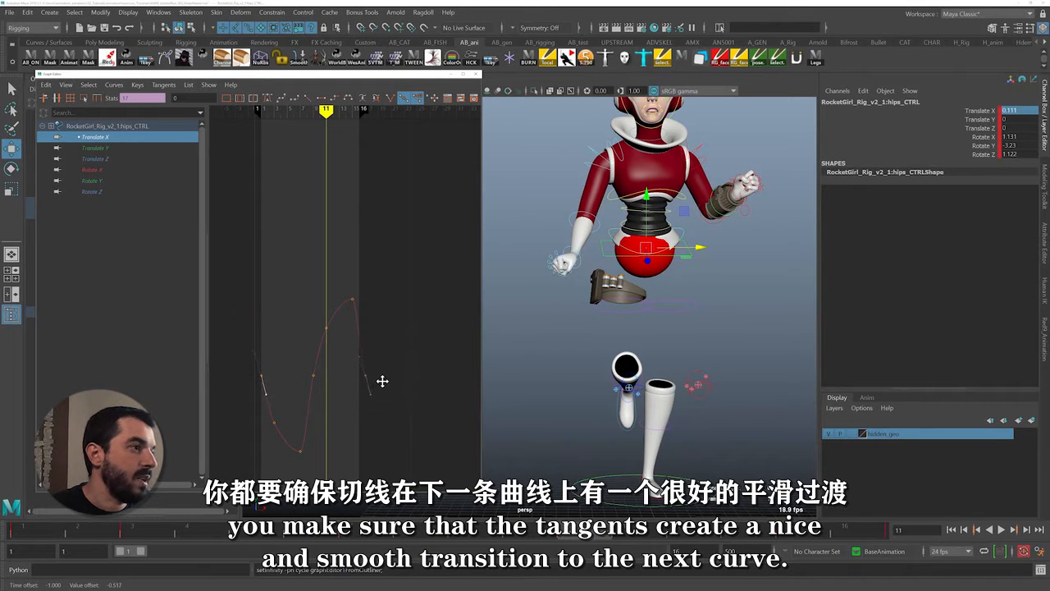
alt+right_drag(381, 384, 312, 296)
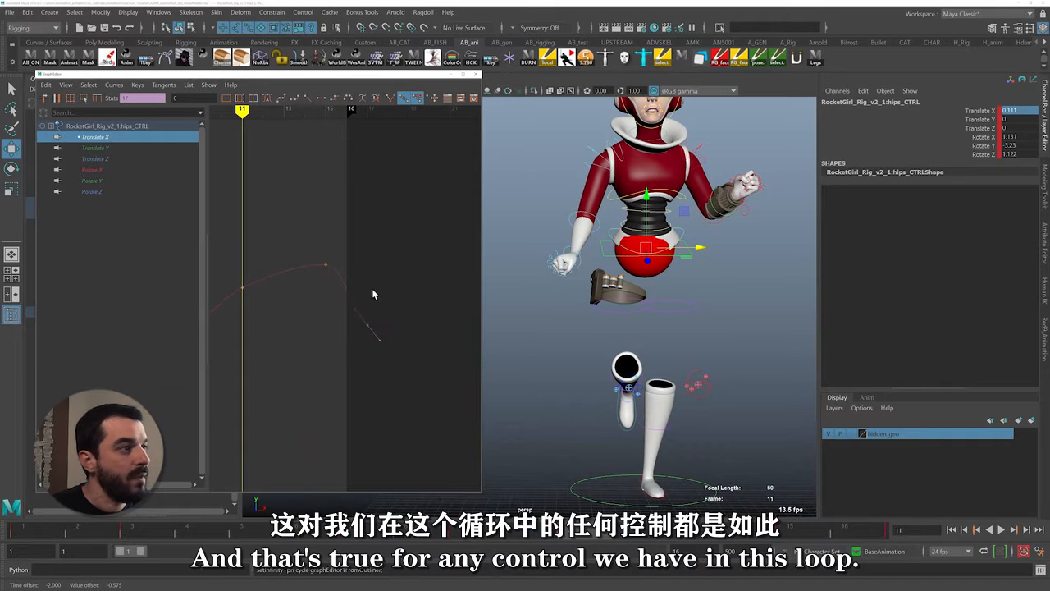
alt+right_drag(390, 275, 346, 319)
Set the hips control's Rotate X, Rotate Y and Rotate Z curves to Cycle for both post- and pre-infinity
click(89, 149)
drag(93, 170, 147, 193)
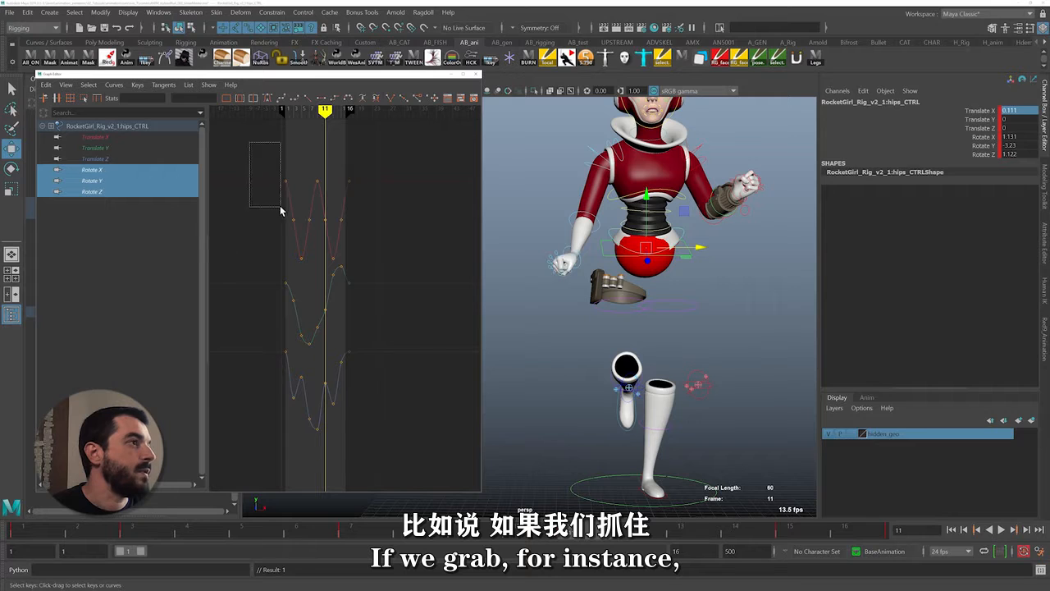
drag(280, 211, 362, 435)
click(114, 84)
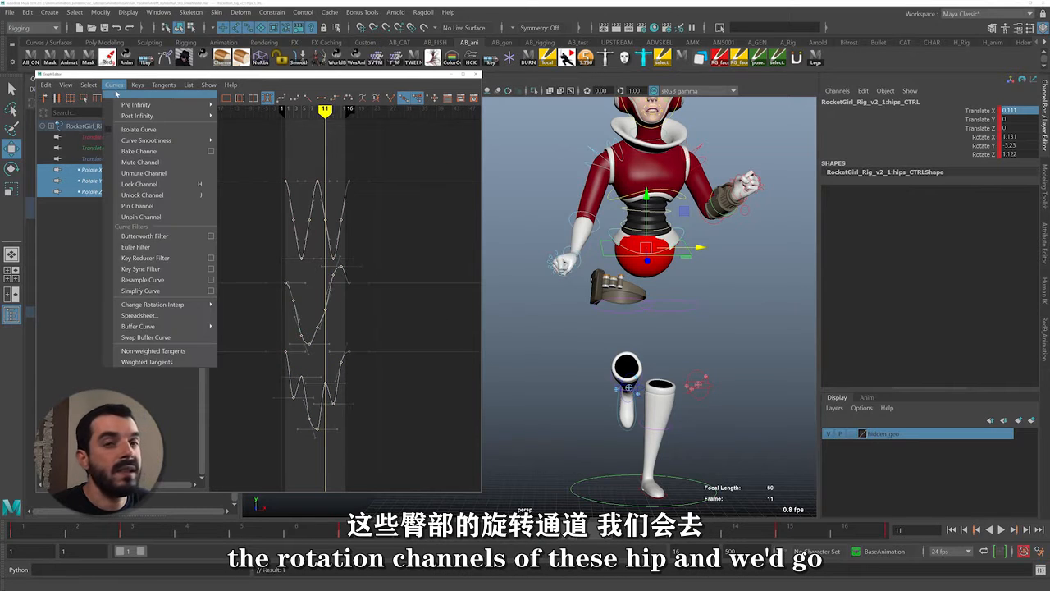
mouse_move(176, 116)
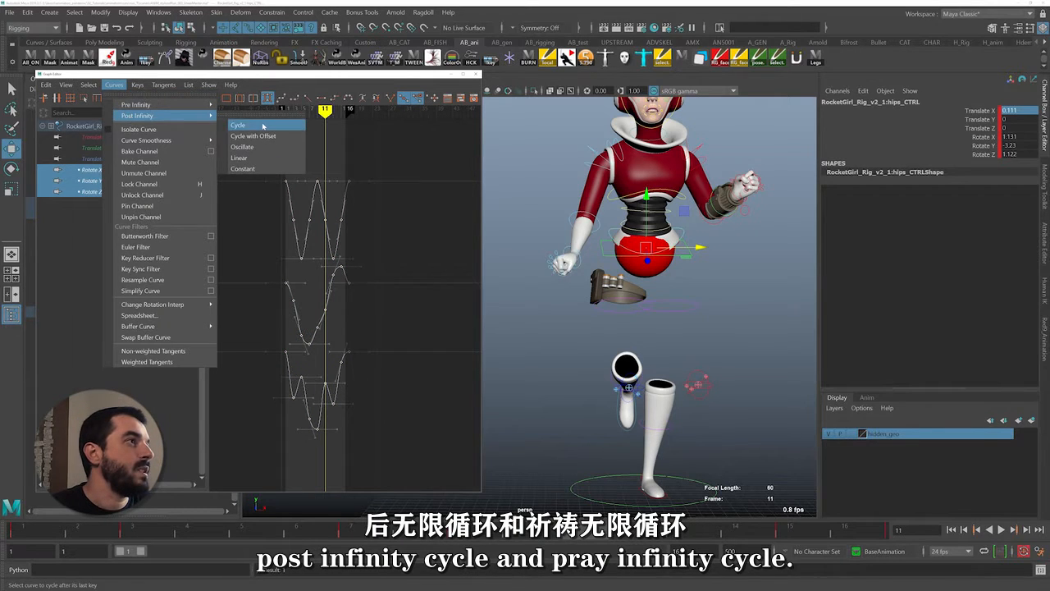
click(263, 125)
click(114, 85)
click(260, 115)
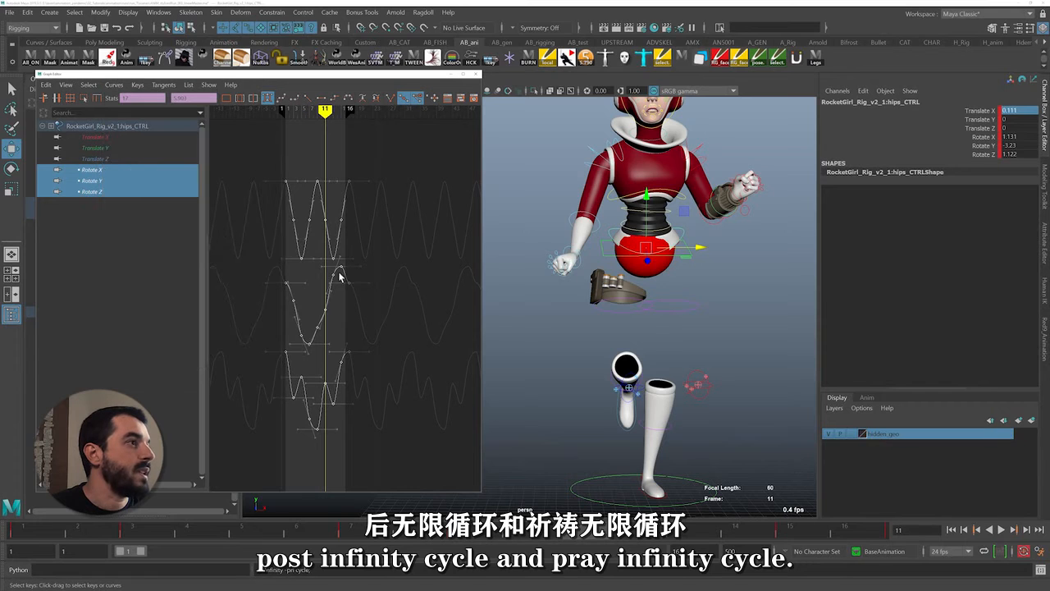
Slope the Rotate Y tangents at frames 1 and 17 downward to match at the loop point, undoing the surplus edit
click(264, 280)
drag(290, 284, 368, 272)
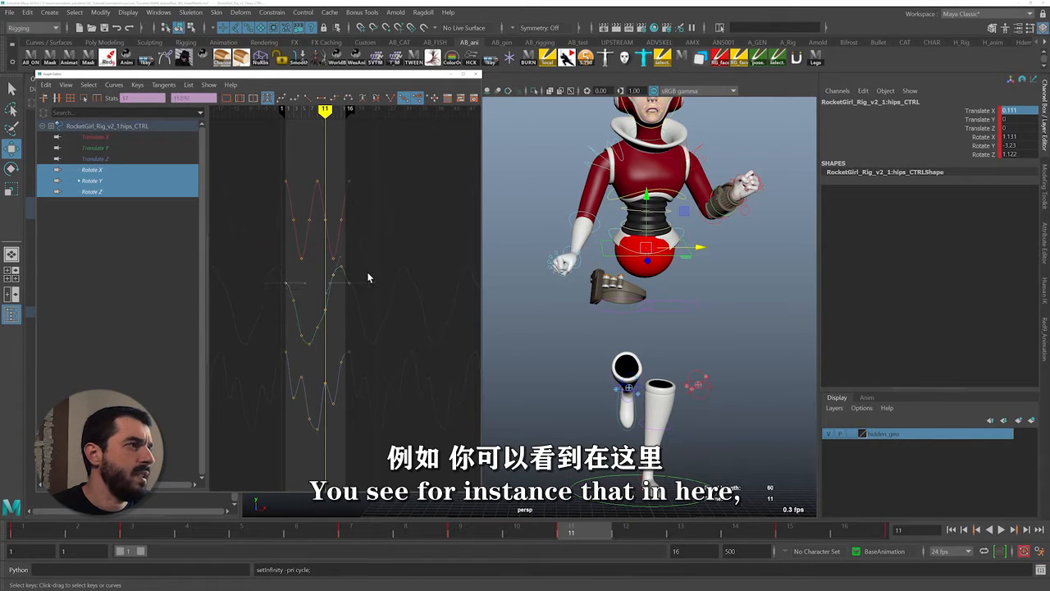
alt+shift+right_drag(297, 277, 348, 292)
drag(278, 287, 291, 267)
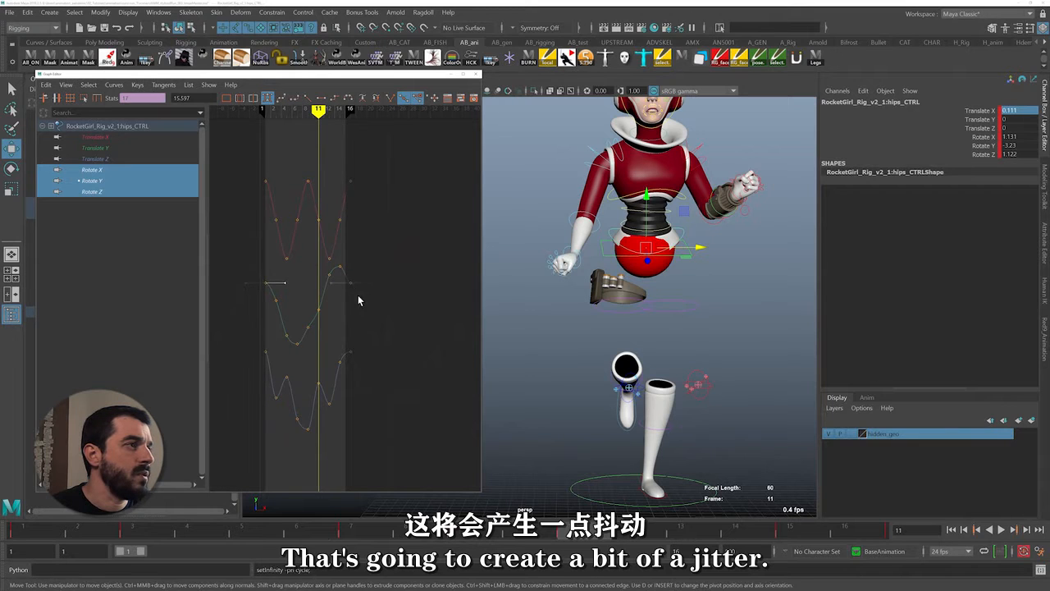
middle_drag(384, 269, 380, 310)
key(ctrl+z)
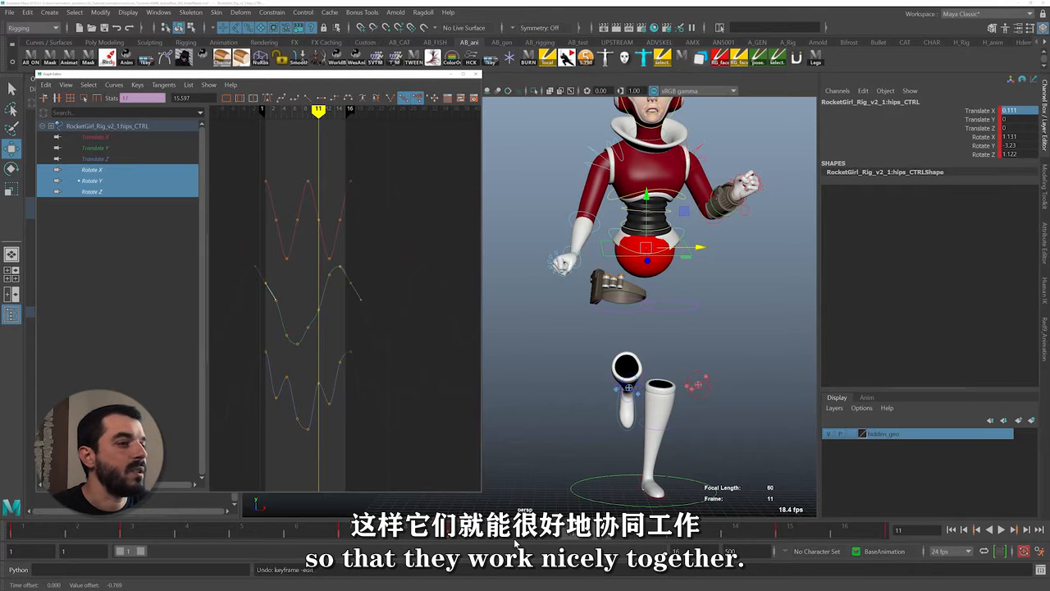
Isolate the hips' Rotate X curve and try rotating the hips control at frame 1, undoing the rotation
drag(426, 527, 36, 529)
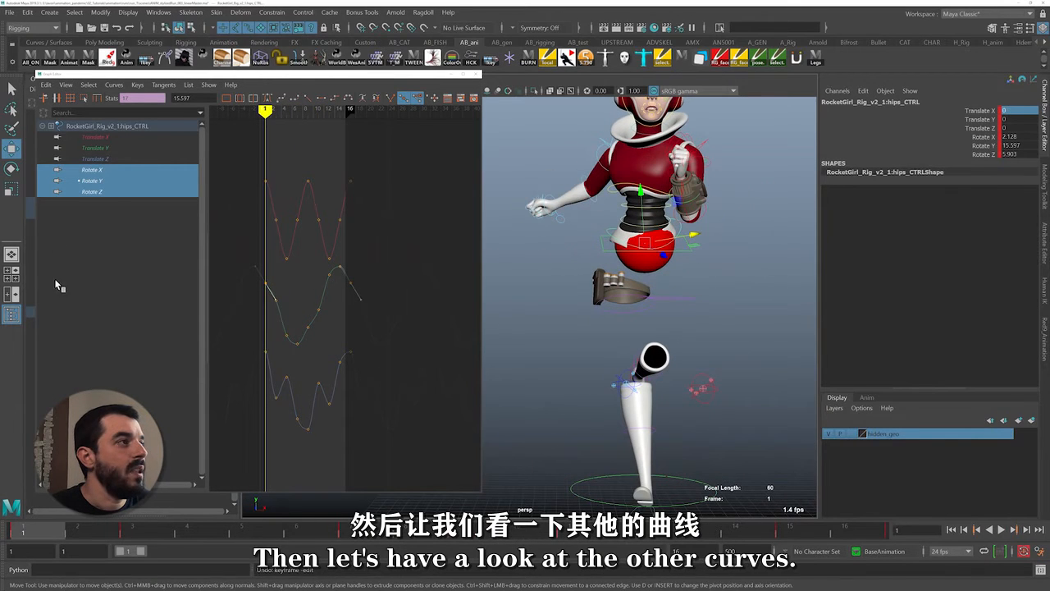
click(104, 170)
key(e)
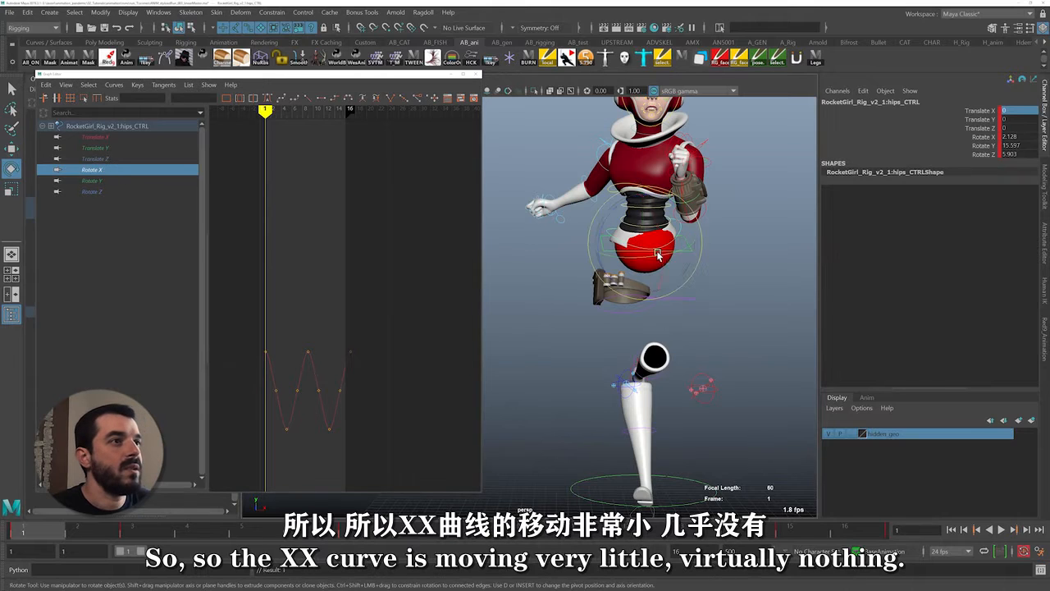
drag(618, 234, 561, 312)
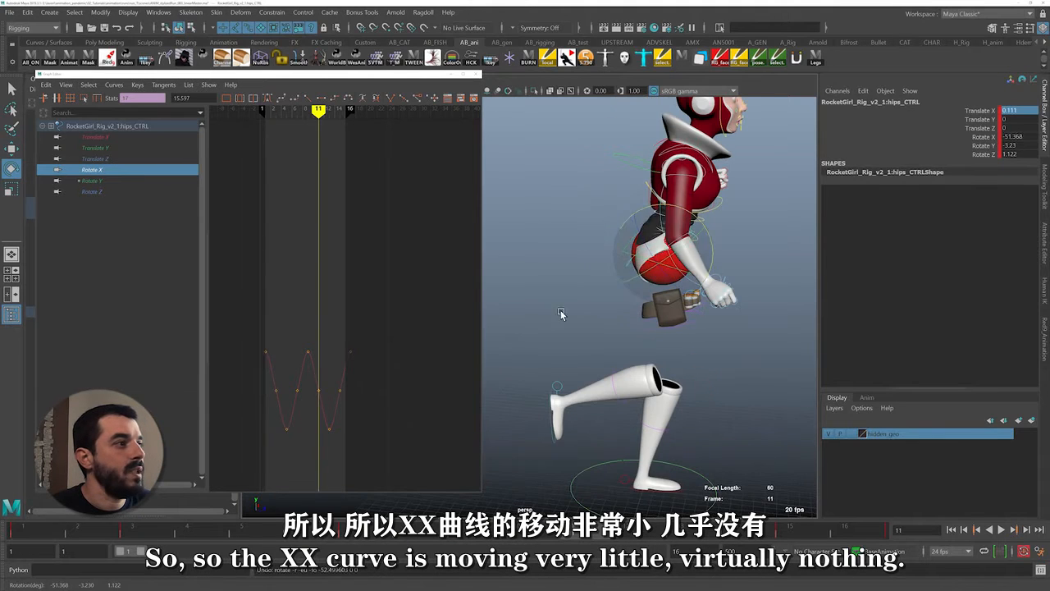
key(ctrl+z)
Try setting the hips control's Rotate X to 0 at frame 9, undo the change, and replay the cycle
key(alt+v)
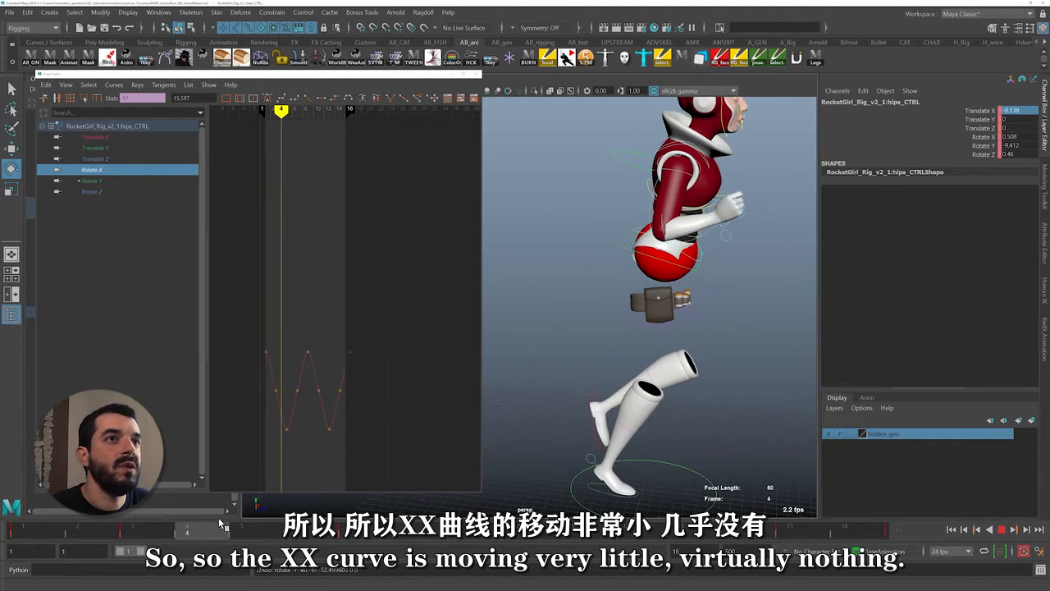
key(alt+v)
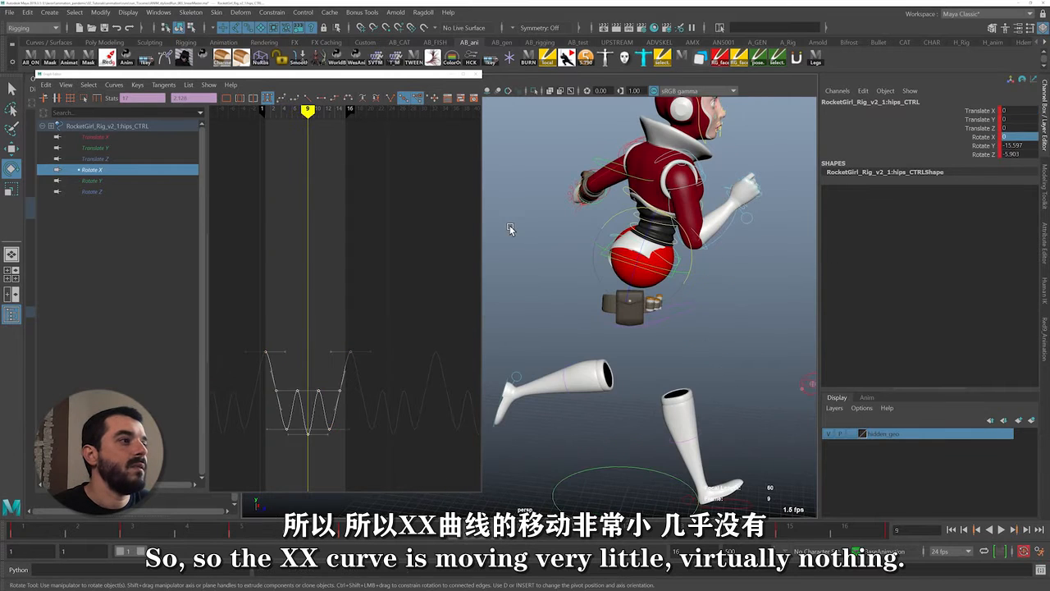
key(ctrl+z)
drag(91, 529, 9, 515)
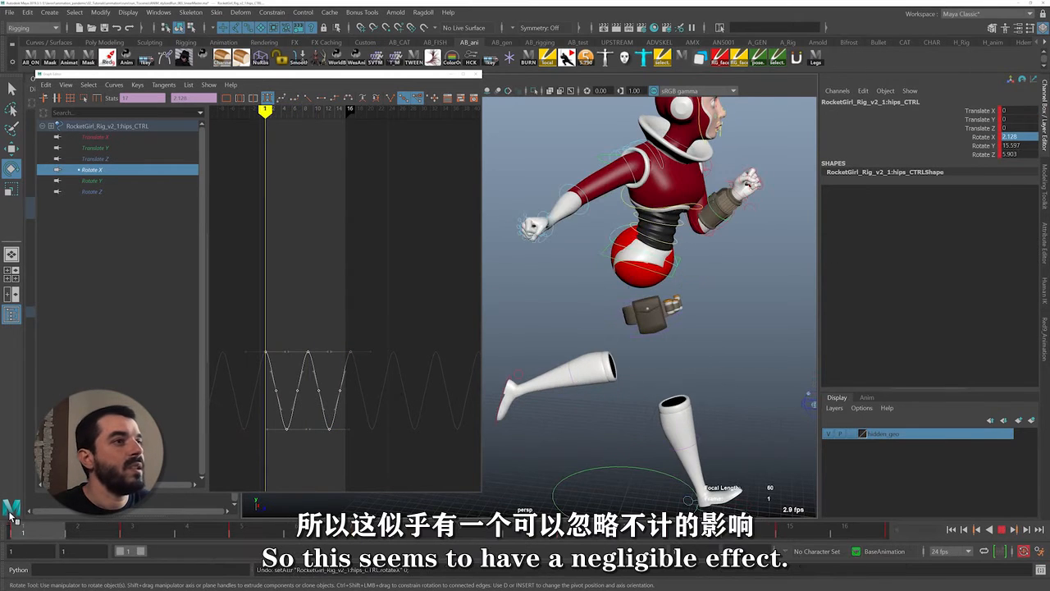
key(alt+v)
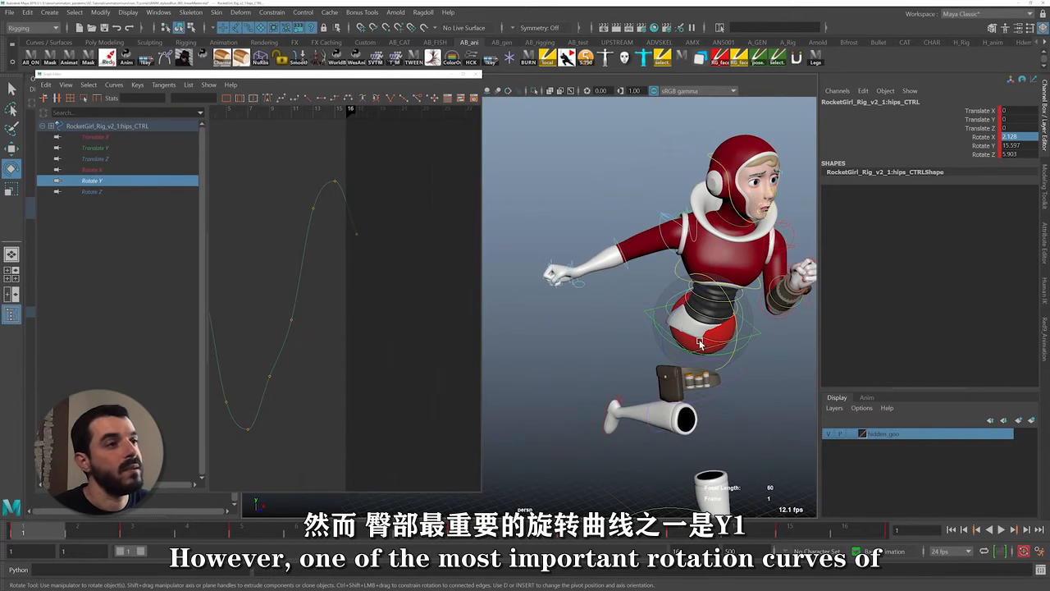
Try swinging the hips control at frame 1 to test its effect on leg reach, and undo the rotation
alt+drag(696, 340, 648, 376)
key(ctrl+z)
scroll(675, 375, down, 3)
key(ctrl+z)
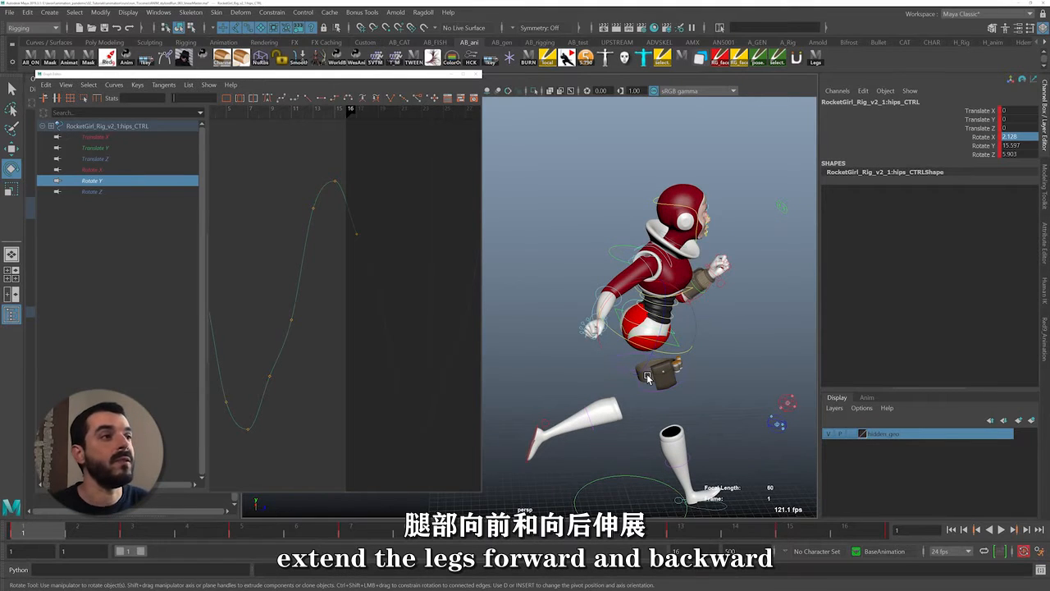
Try lowering the hips' Rotate Y key at frame 3 to -31.463 and undo the move
alt+middle_drag(288, 338, 342, 338)
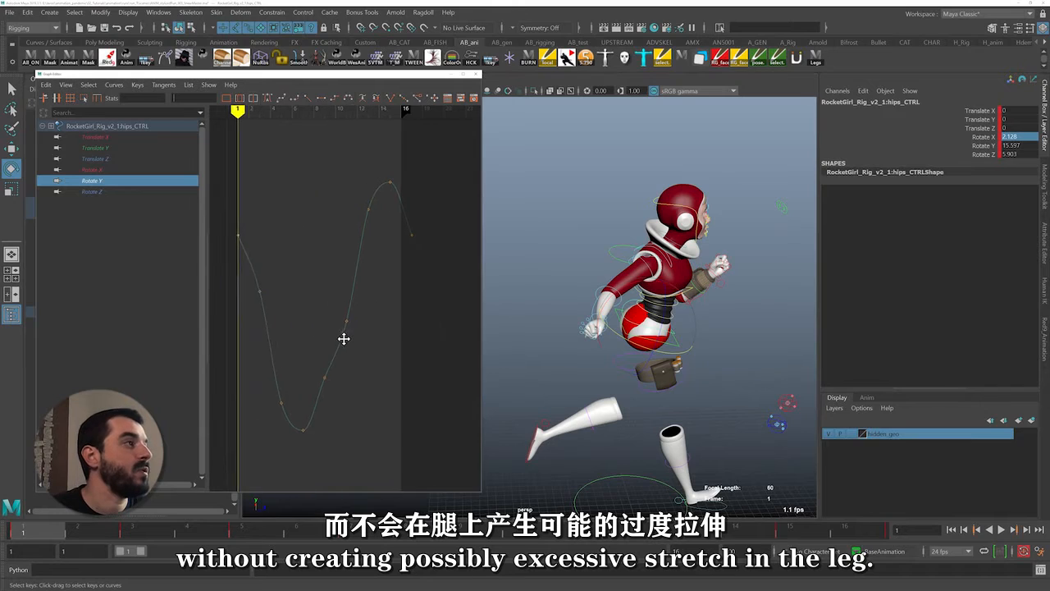
alt+shift+right_drag(342, 338, 311, 326)
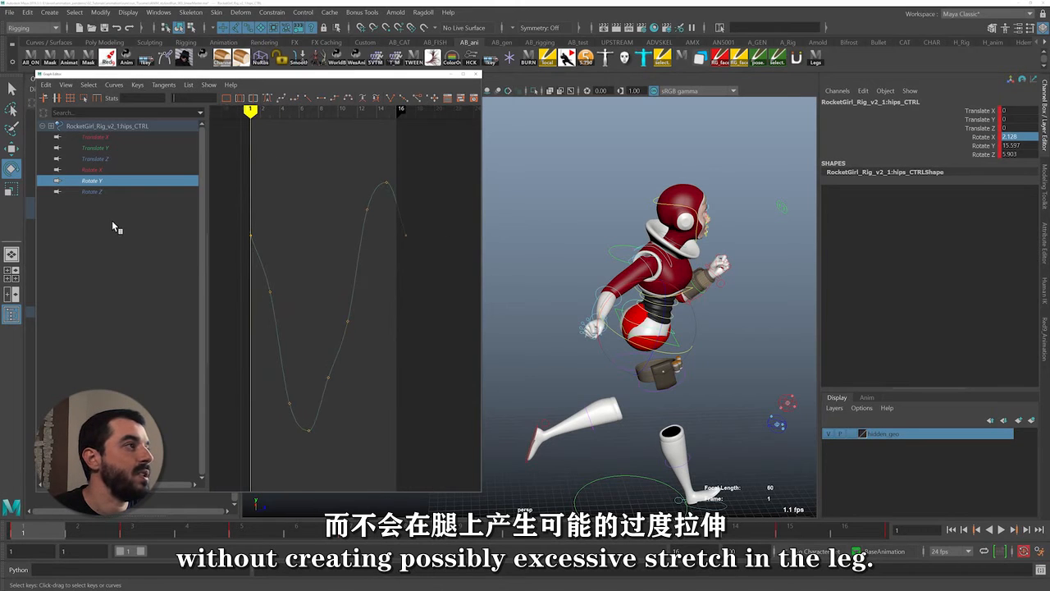
drag(51, 532, 136, 534)
drag(256, 319, 300, 255)
shift+middle_drag(286, 287, 293, 391)
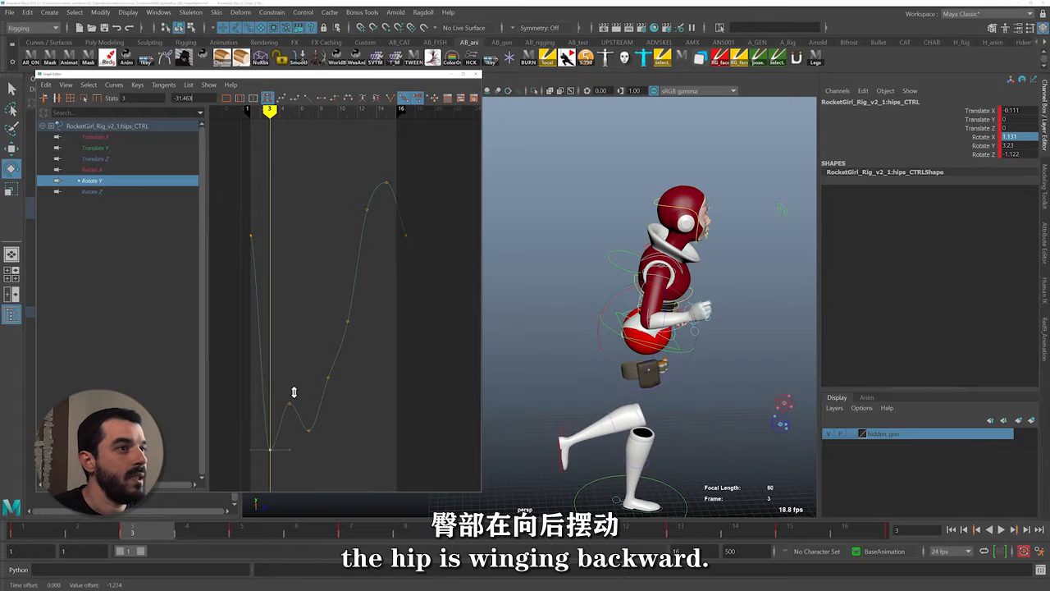
key(ctrl+z)
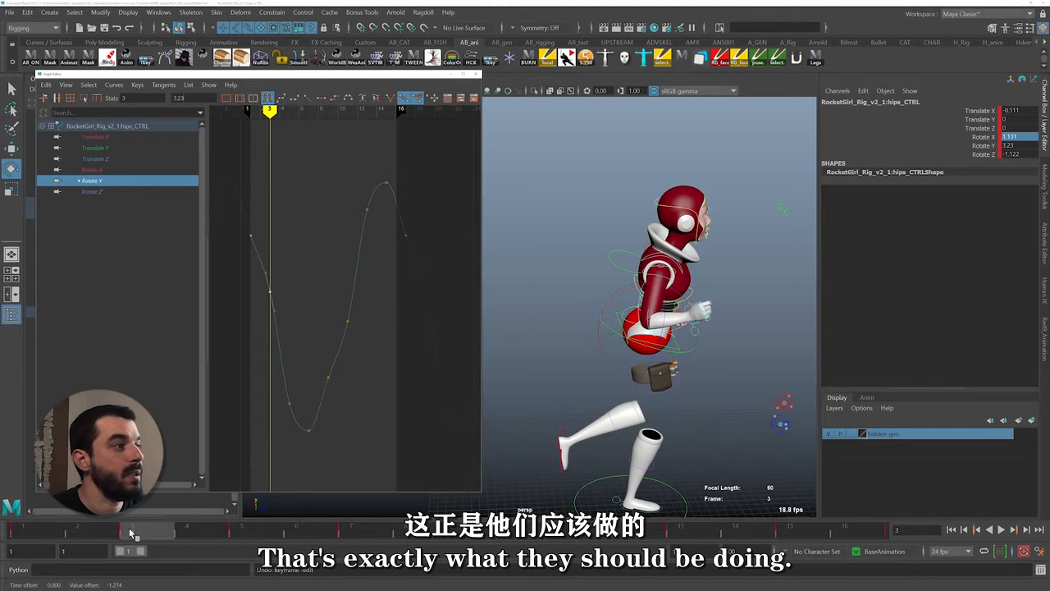
Delete the hips' Rotate Y keys at frames 3 and 11 for a faster, more continuous swing
mouse_move(132, 533)
mouse_down()
mouse_move(34, 516)
mouse_move(131, 533)
mouse_up()
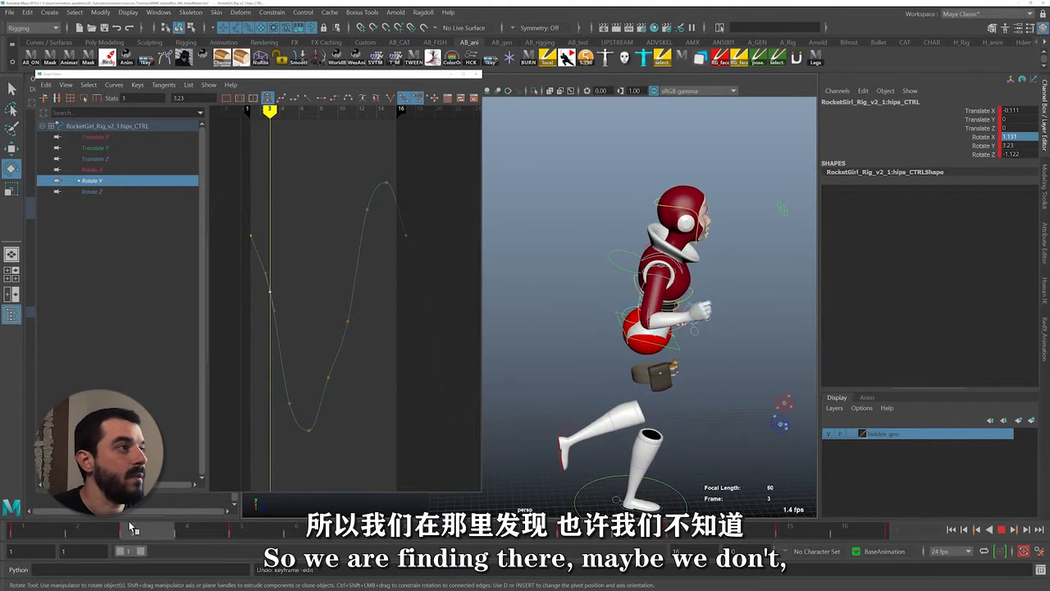
drag(256, 281, 385, 331)
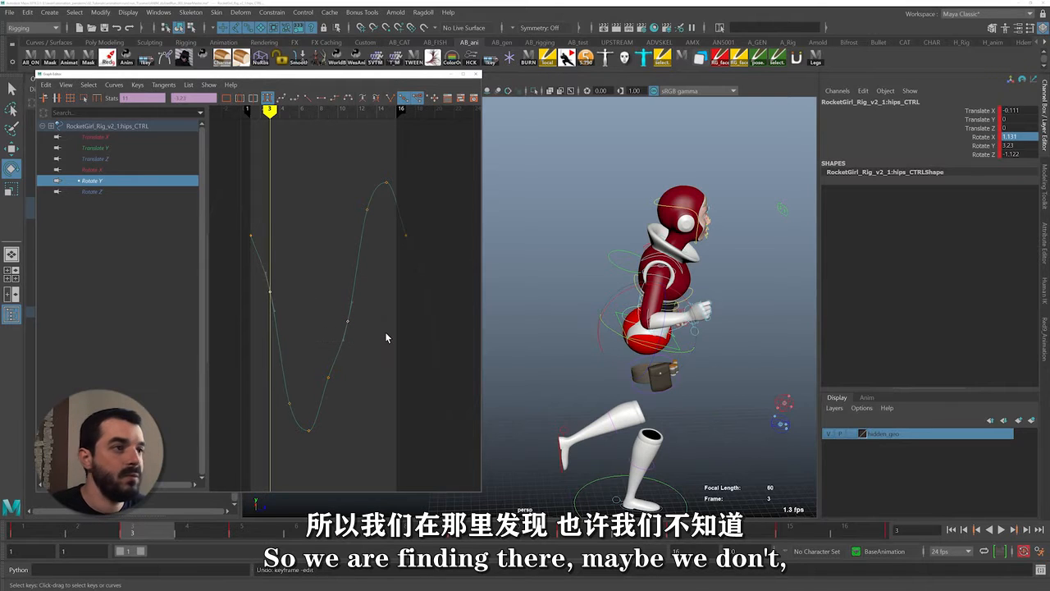
key(Delete)
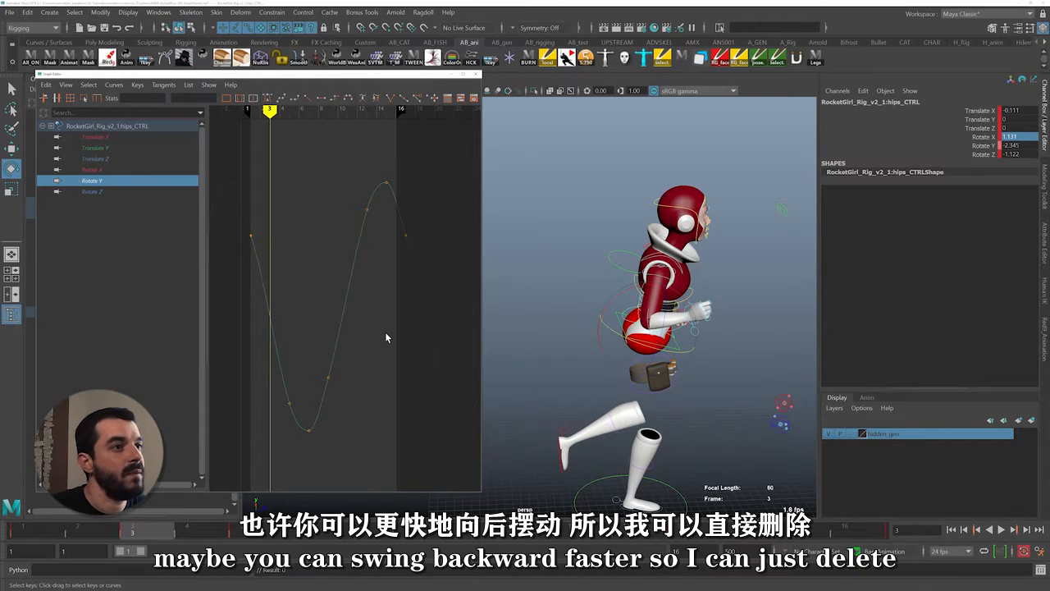
Steepen the Rotate Y tangents at frames 1 and 17 together to smooth the curve across the loop
click(250, 235)
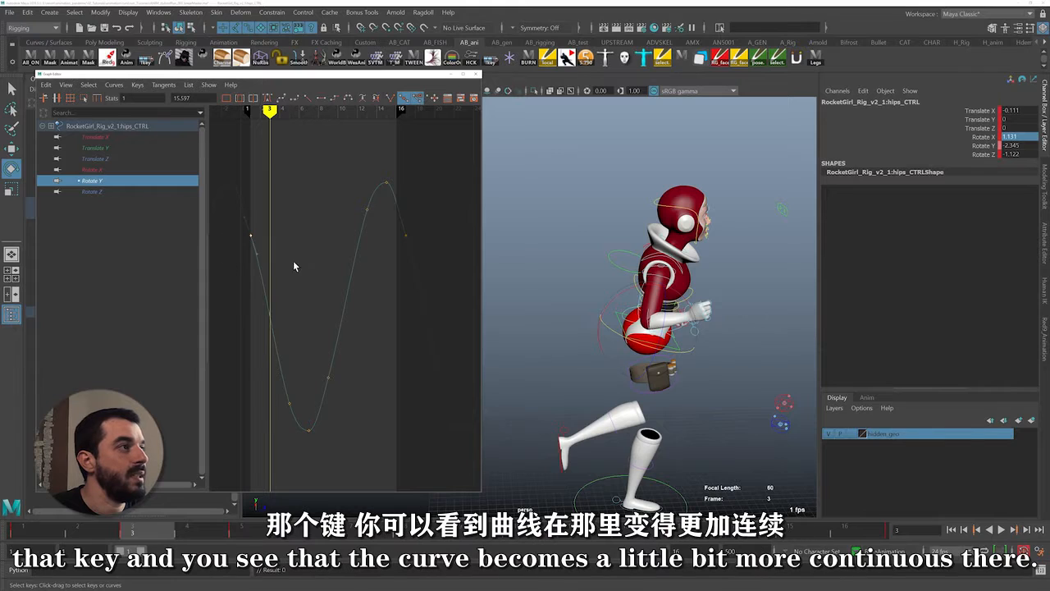
shift+drag(434, 233, 433, 233)
drag(236, 272, 422, 244)
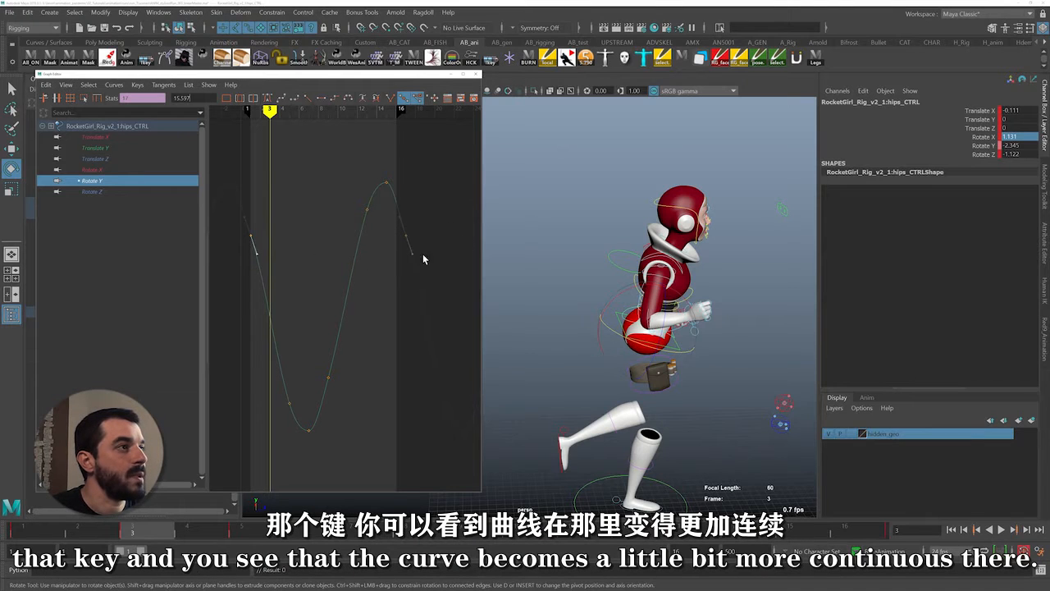
middle_drag(423, 255, 418, 258)
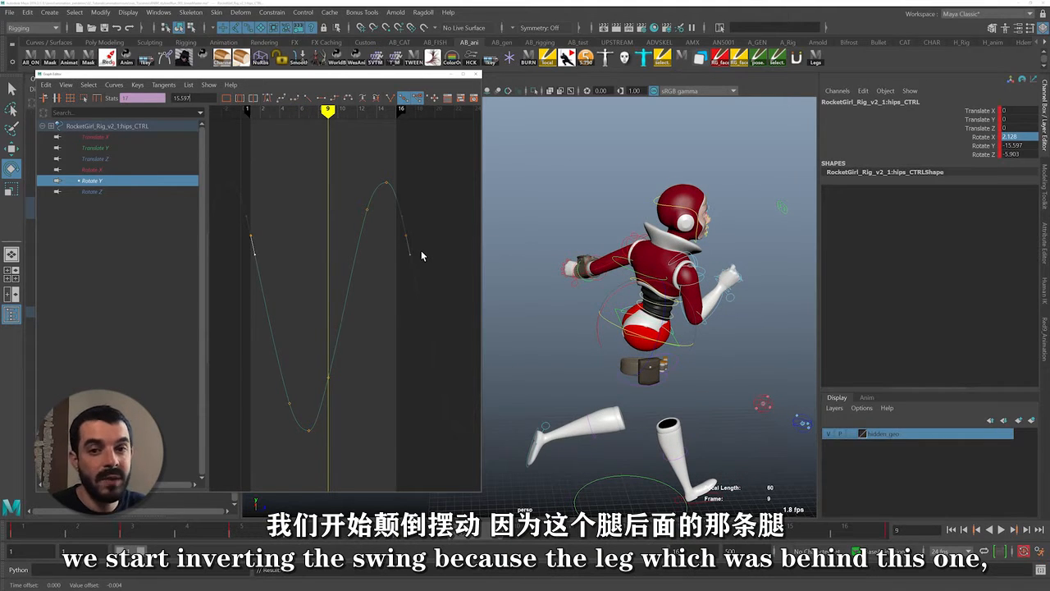
click(514, 428)
key(w)
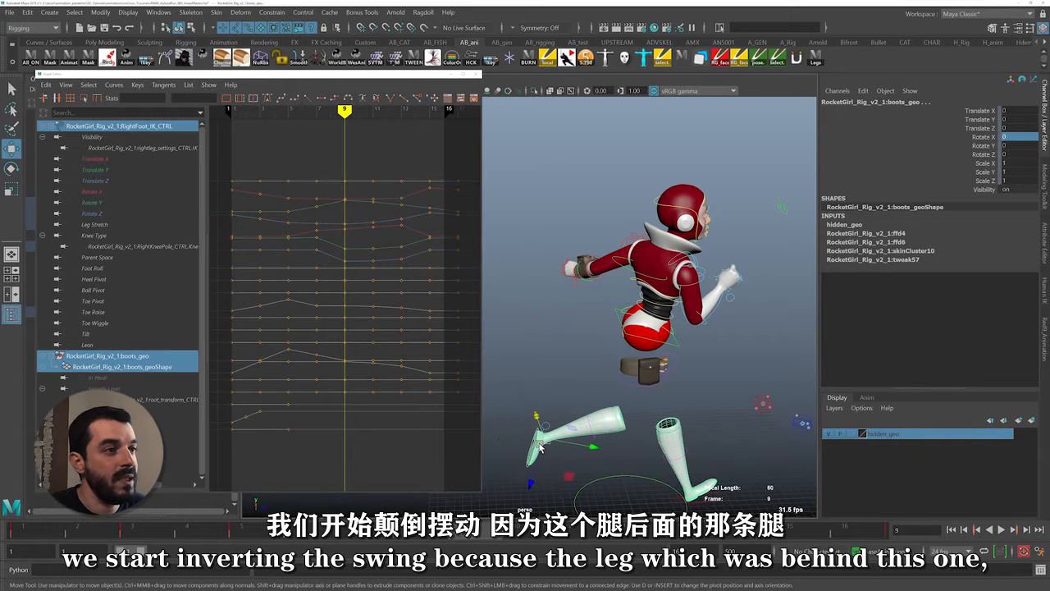
click(523, 351)
key(ctrl+z)
key(ctrl+z)
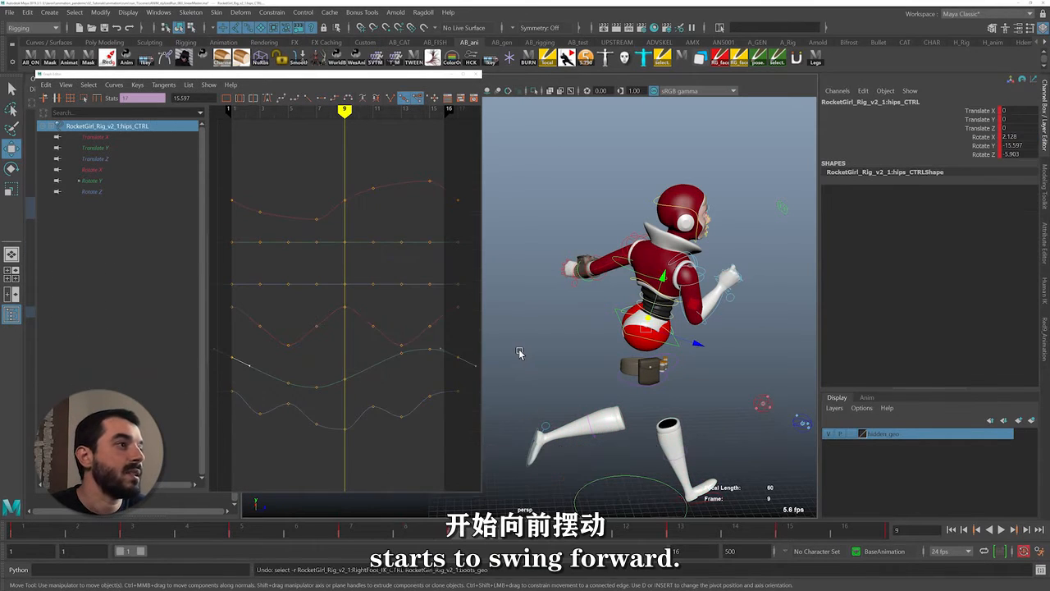
Try adjusting the hips' Rotate Y key at frame 9, undo the change, and play back the run cycle
click(94, 180)
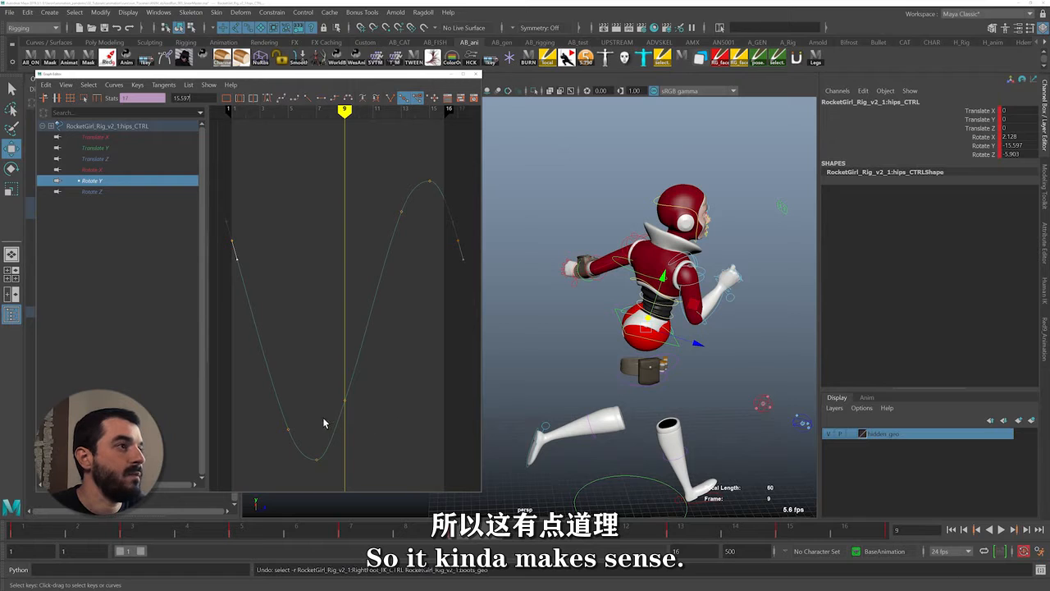
shift+middle_drag(352, 325, 341, 376)
key(ctrl+z)
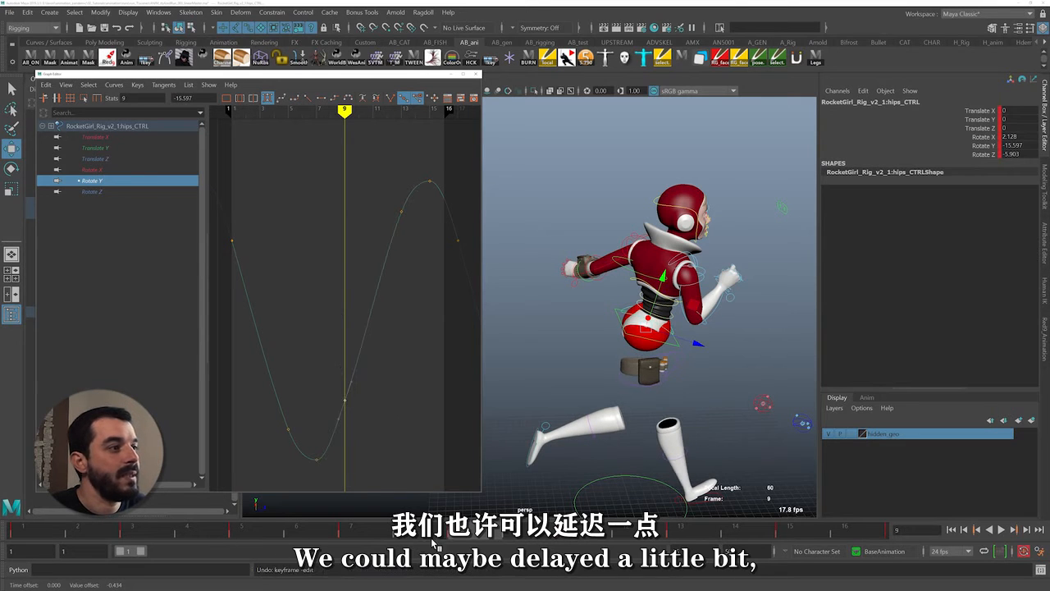
key(alt+v)
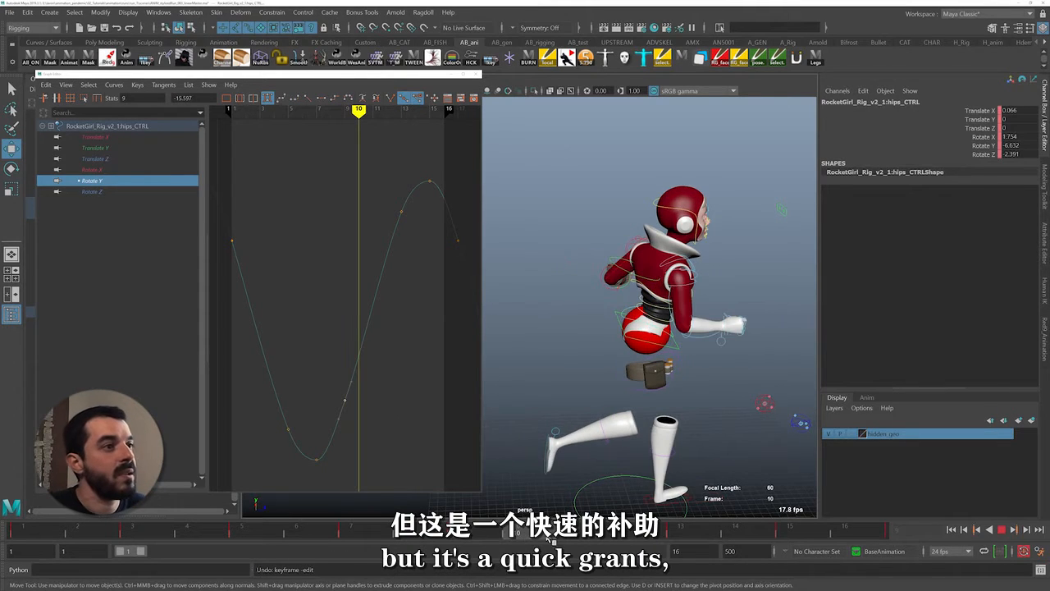
key(alt+v)
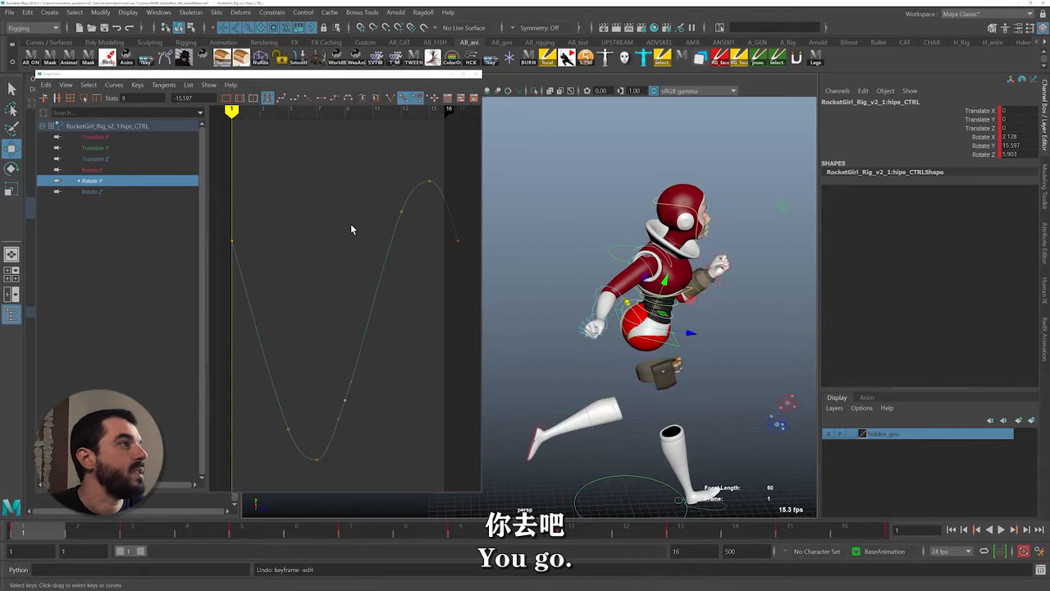
Isolate the hips' Rotate Z curve and play the cycle while viewing the character from behind
click(131, 191)
key(r)
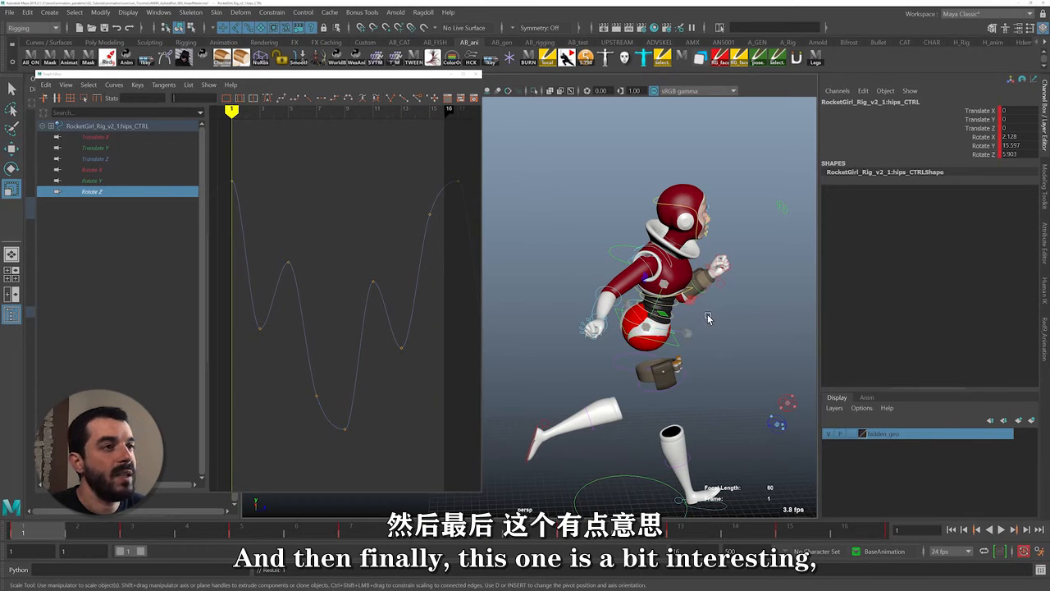
key(e)
alt+drag(710, 319, 771, 313)
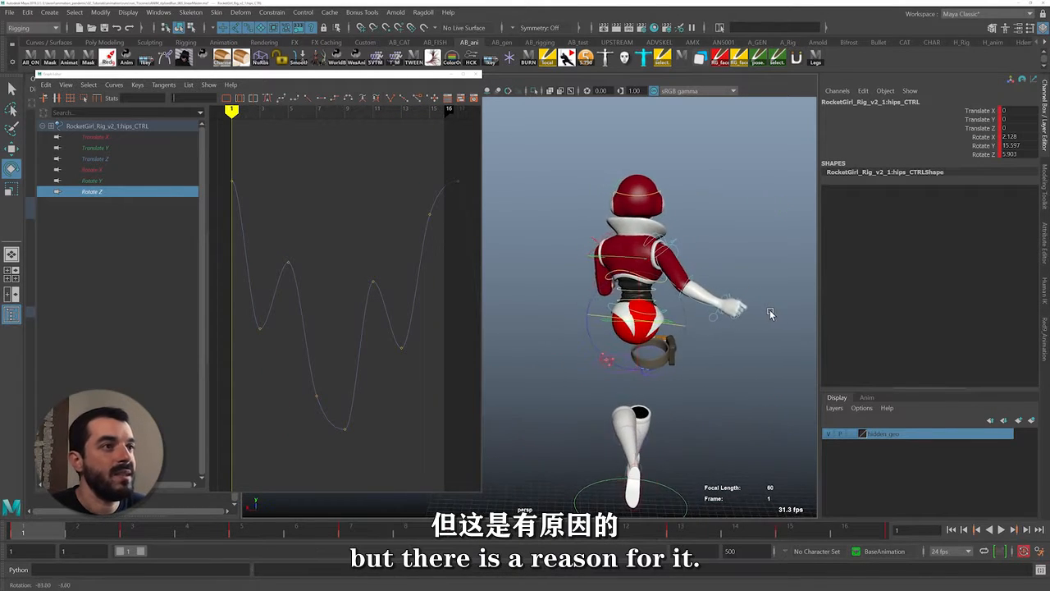
key(alt+v)
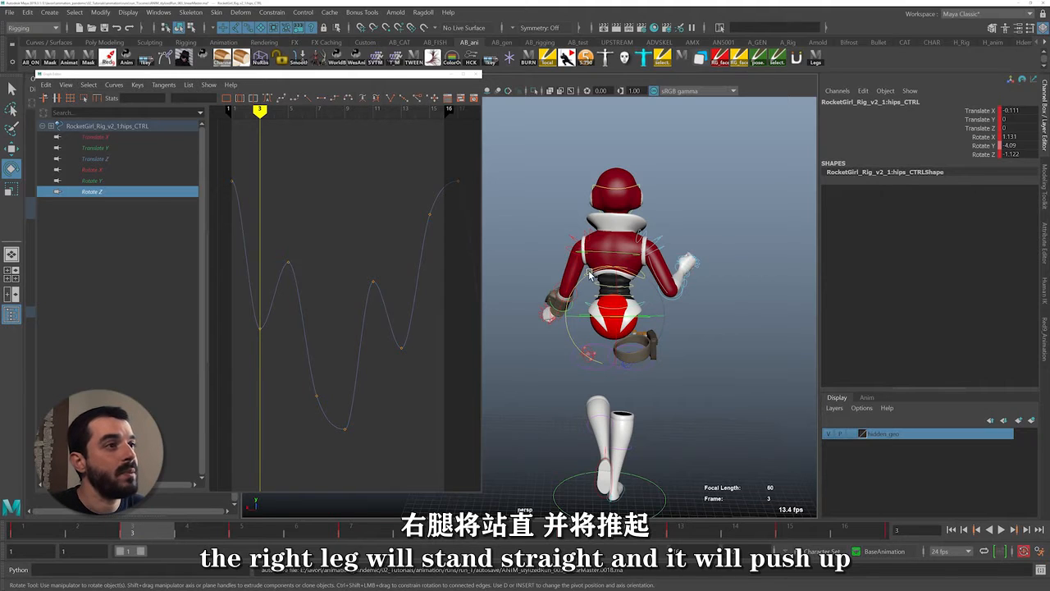
Try tilting the hips control on Rotate Z at frame 3 and undo the rotation
drag(589, 274, 570, 290)
key(ctrl+z)
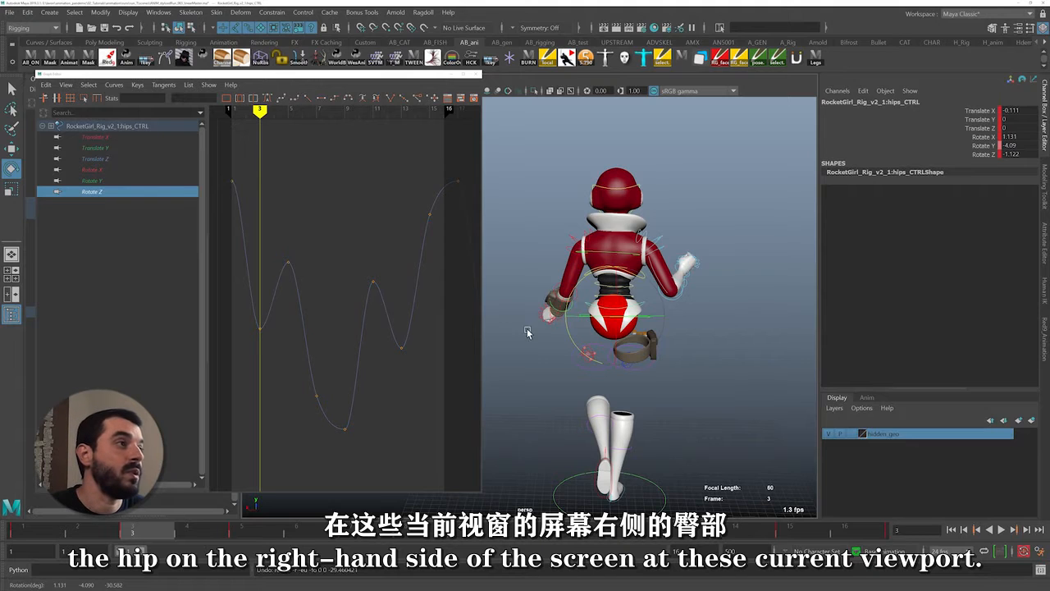
drag(254, 317, 260, 350)
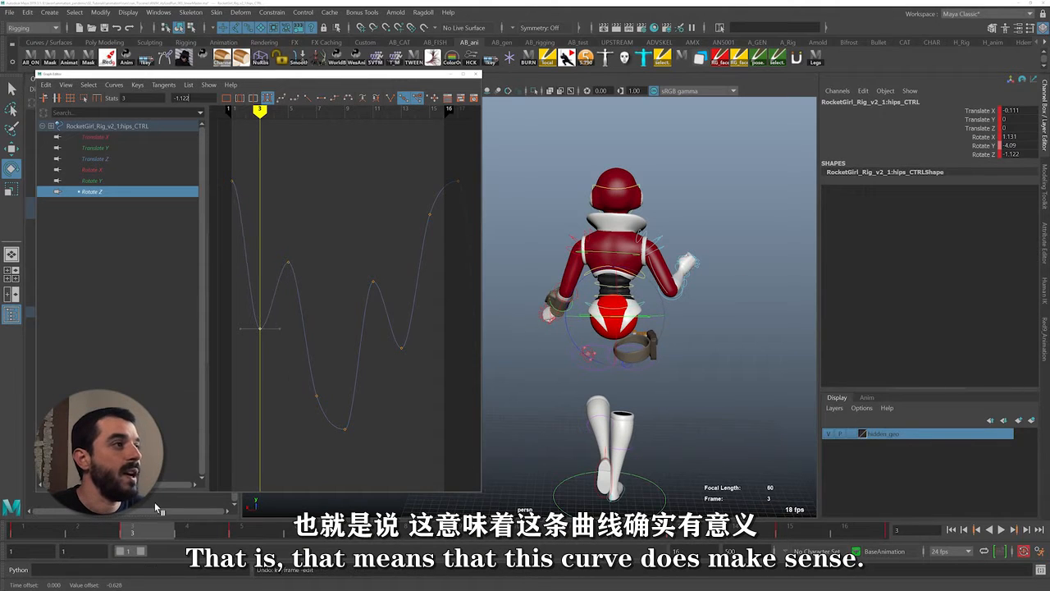
Scrub through the cycle from frame 3, comparing the hips' Rotate Z curve with the leg poses from behind
drag(153, 532, 243, 535)
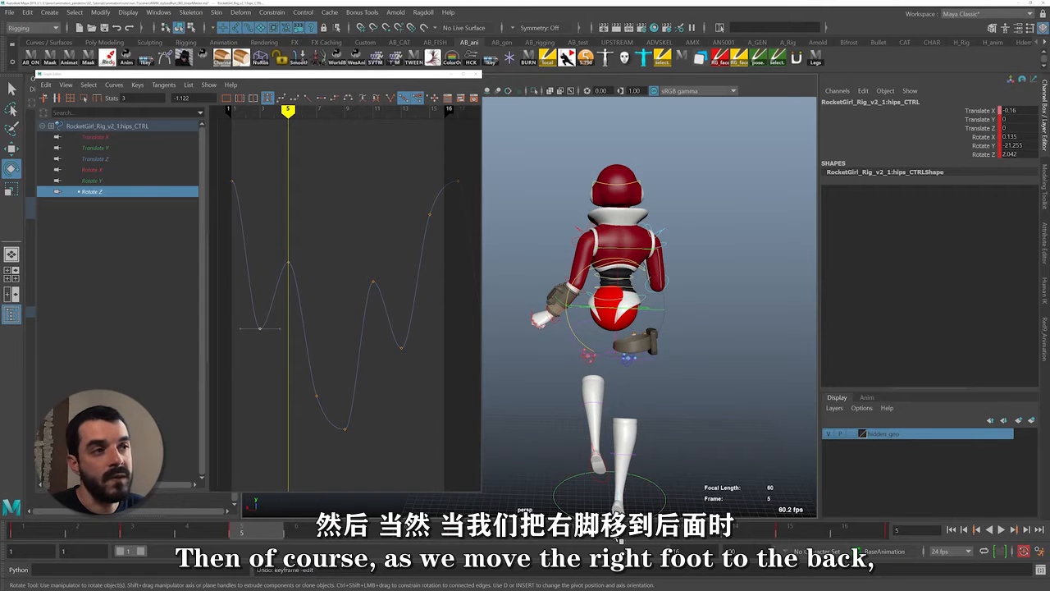
alt+drag(628, 502, 657, 489)
alt+drag(558, 466, 625, 445)
click(289, 263)
middle_drag(296, 278, 325, 296)
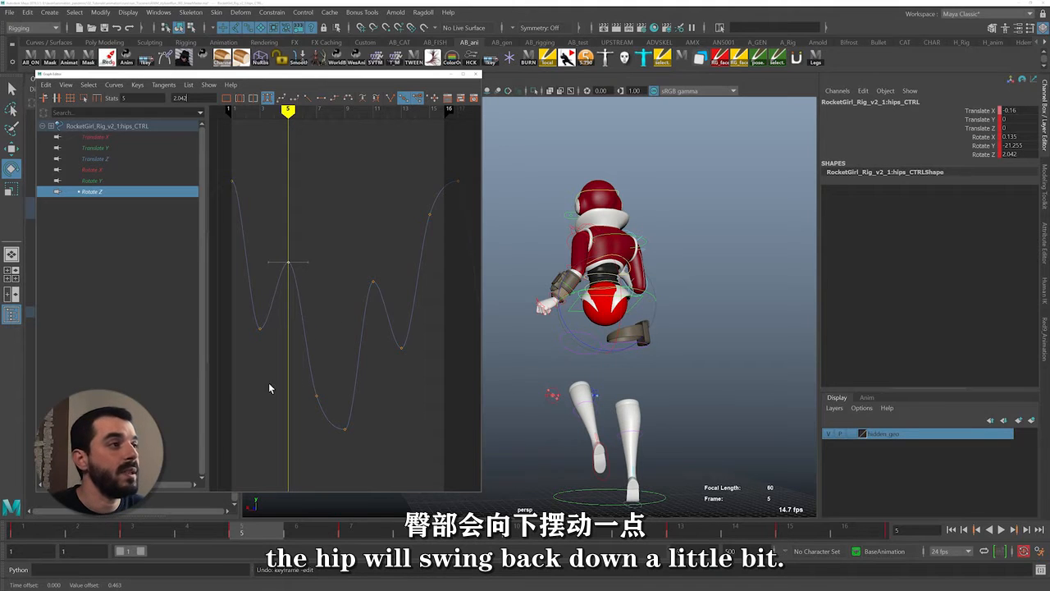
drag(258, 534, 444, 536)
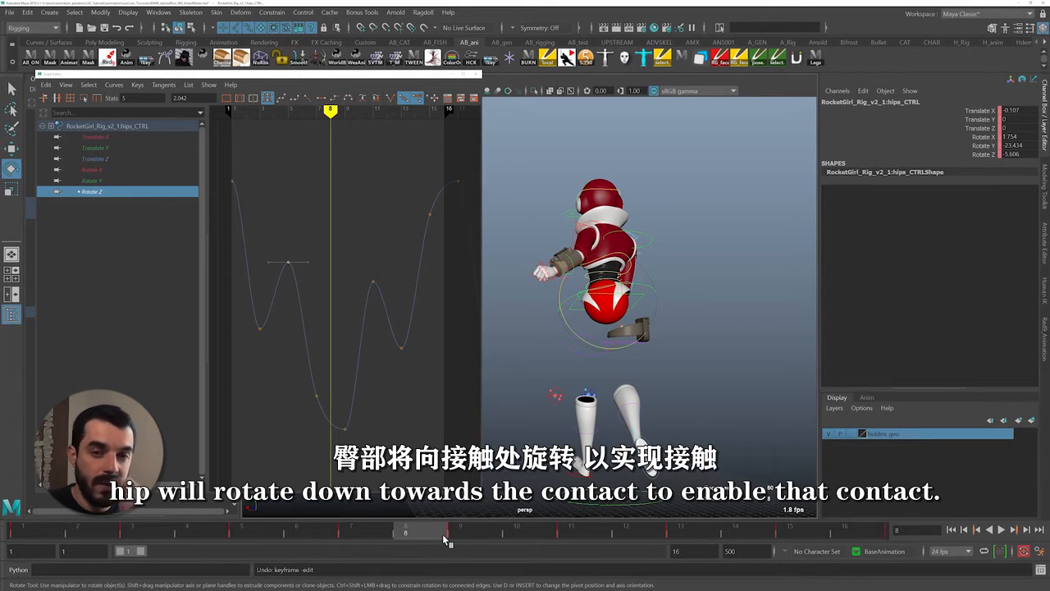
mouse_move(446, 541)
mouse_down()
mouse_move(437, 538)
mouse_move(790, 535)
mouse_up()
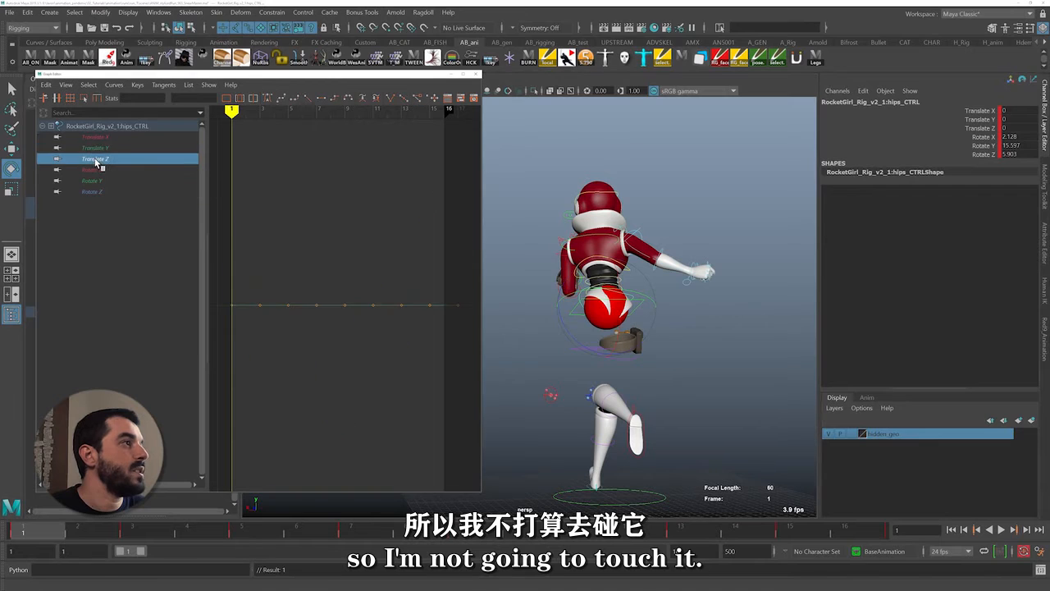
Scale the reference sphere at the hips to 10.514 in X and flatten it to 0.932 in Y and Z
key(r)
drag(566, 307, 442, 288)
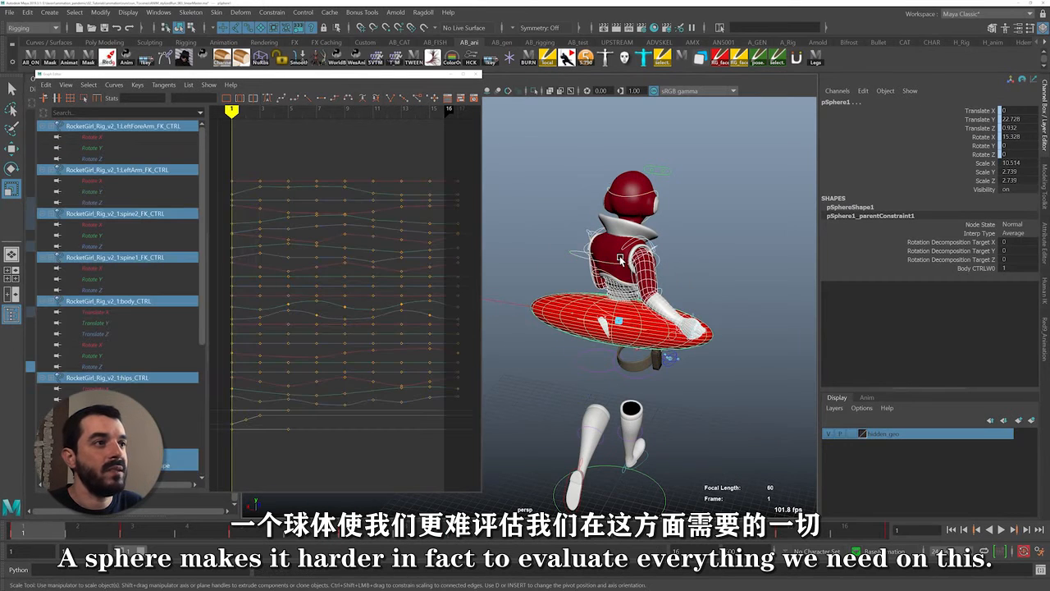
key(ctrl+z)
alt+drag(563, 296, 604, 293)
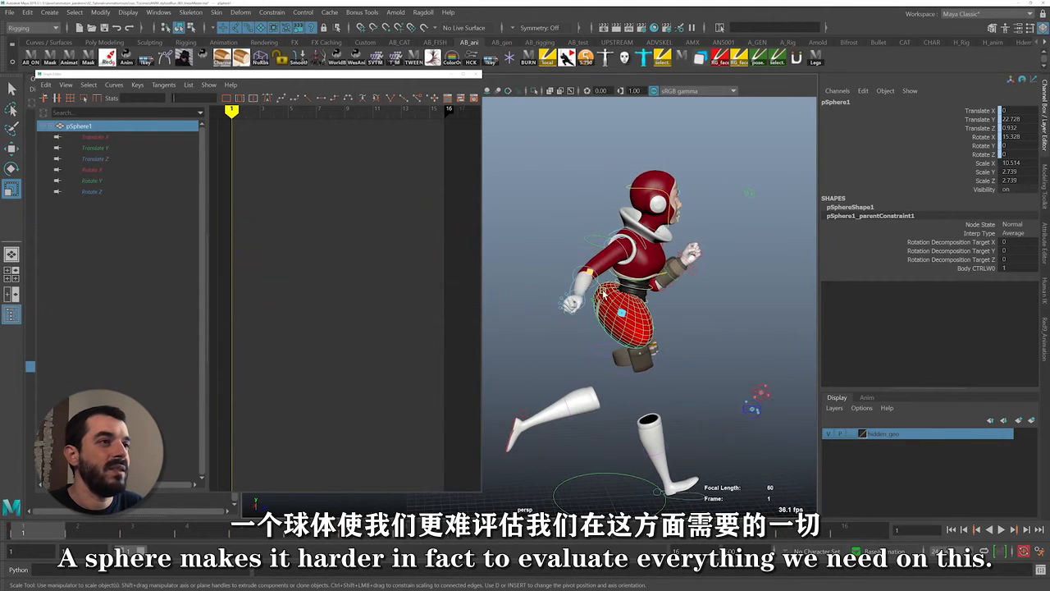
alt+drag(645, 265, 644, 297)
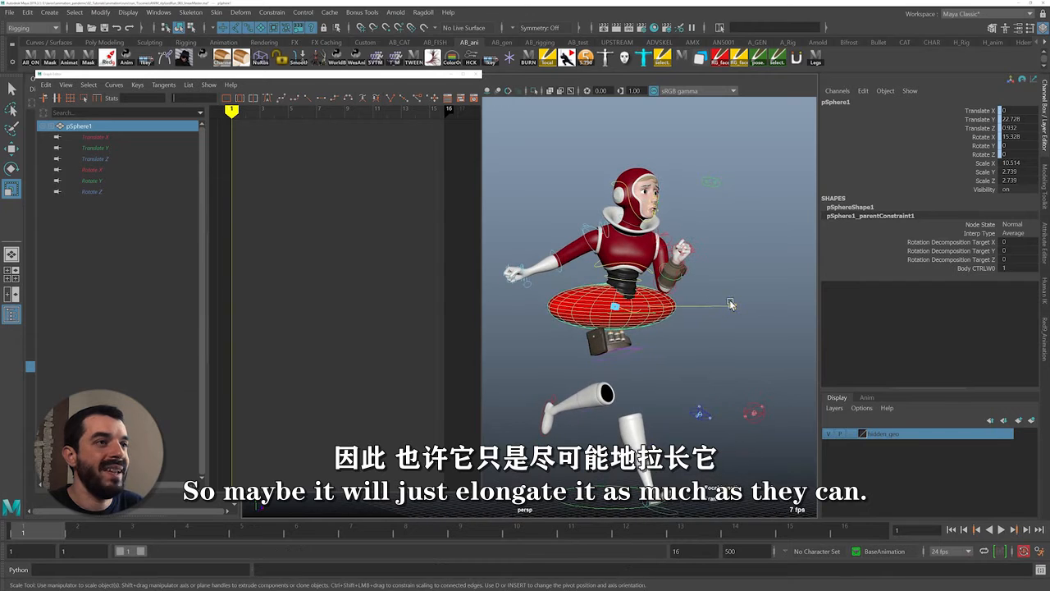
ctrl+drag(730, 304, 701, 300)
alt+drag(562, 329, 624, 332)
alt+right_drag(648, 334, 755, 343)
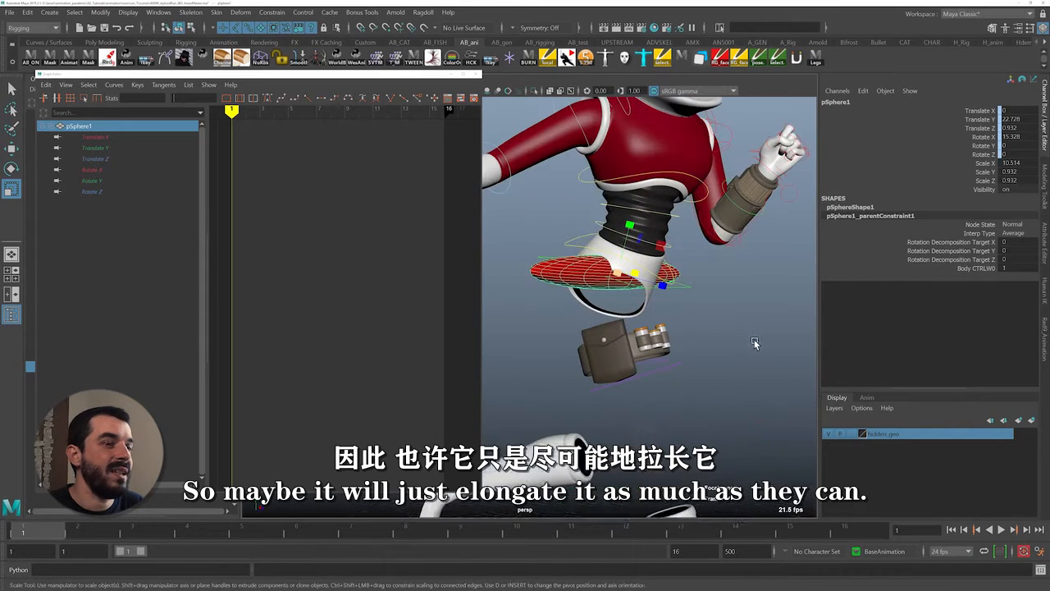
Play the cycle to evaluate the elongated sphere's rotation and check the body control that drives it
click(755, 343)
key(alt+v)
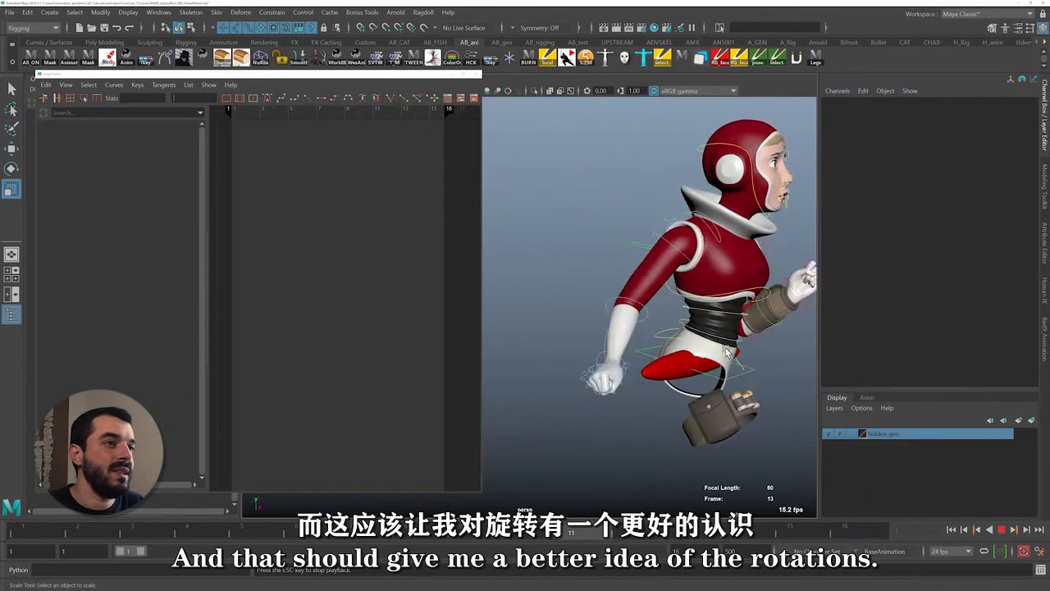
click(707, 320)
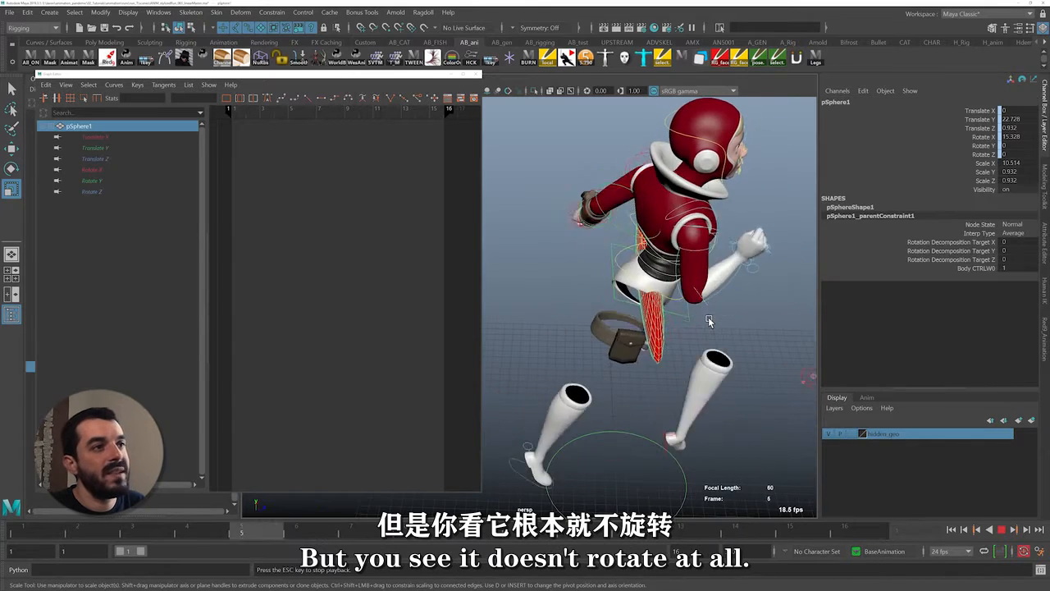
key(Escape)
key(alt+shift+v)
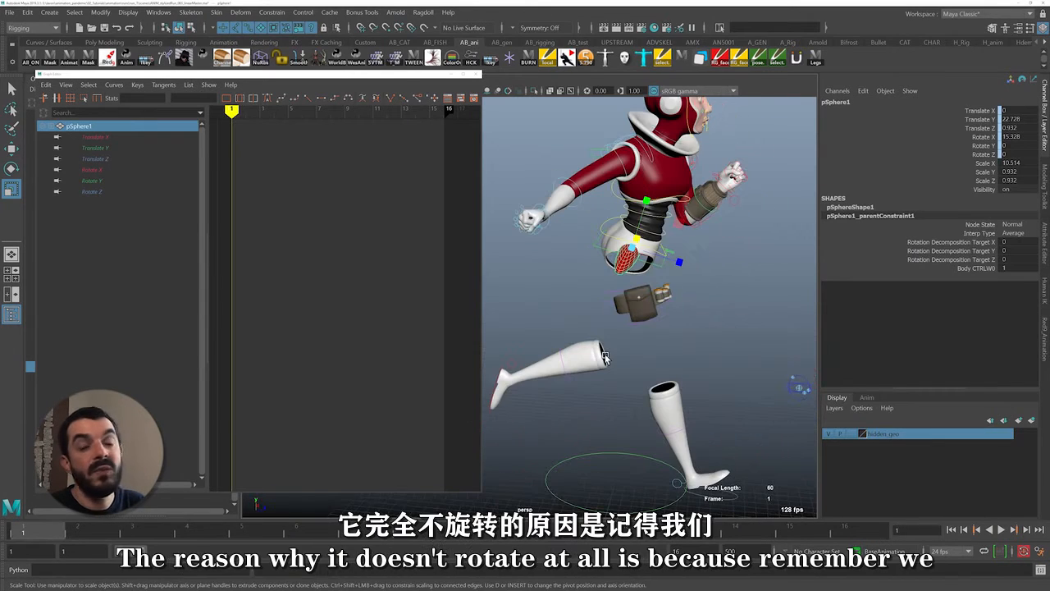
alt+right_drag(606, 329, 668, 310)
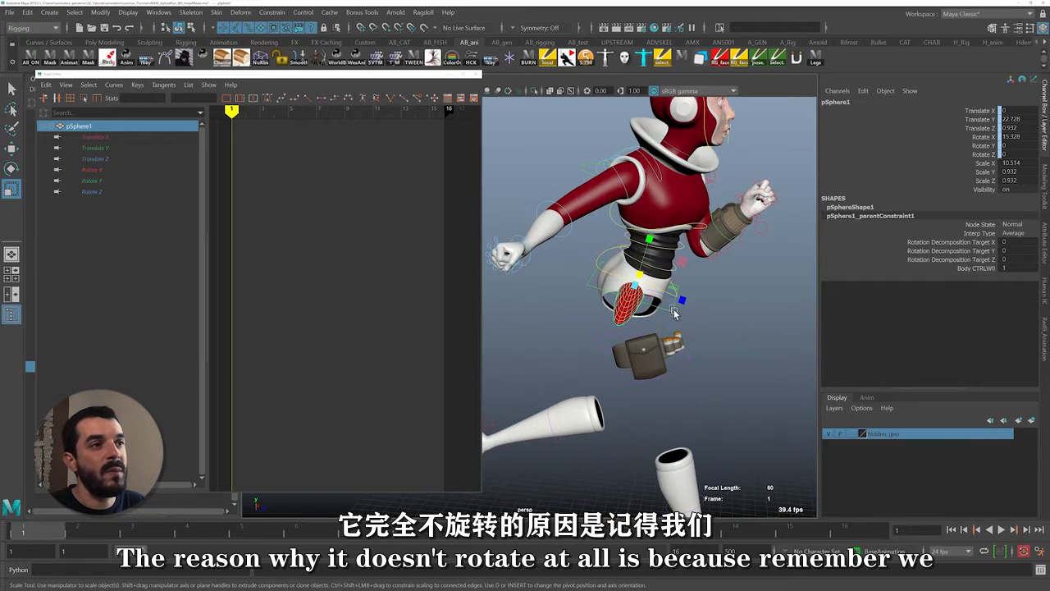
click(673, 316)
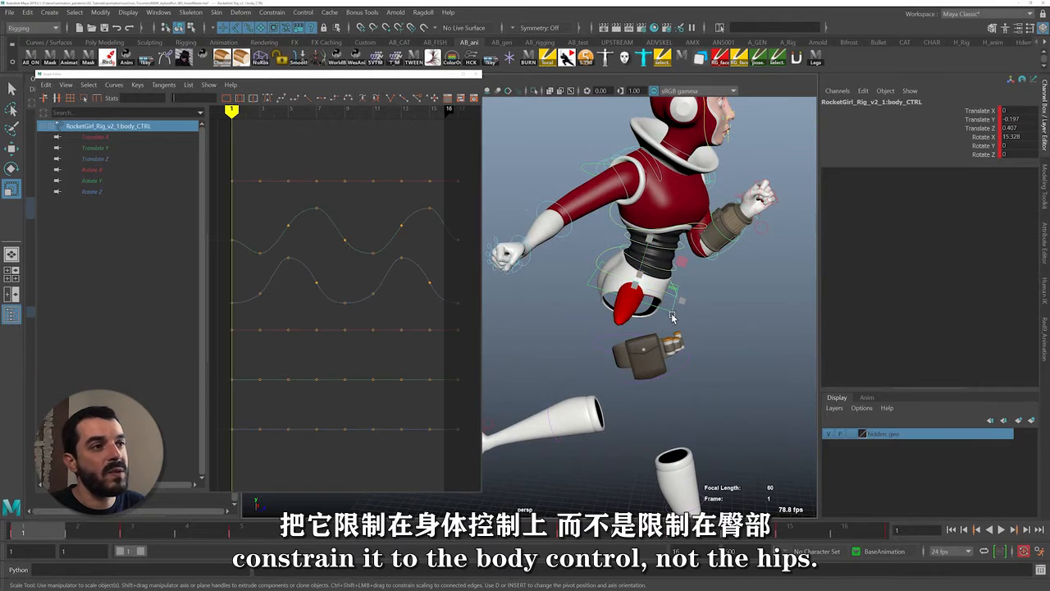
Delete the parent constraint under pSphere1 to detach the sphere from the body control
click(620, 308)
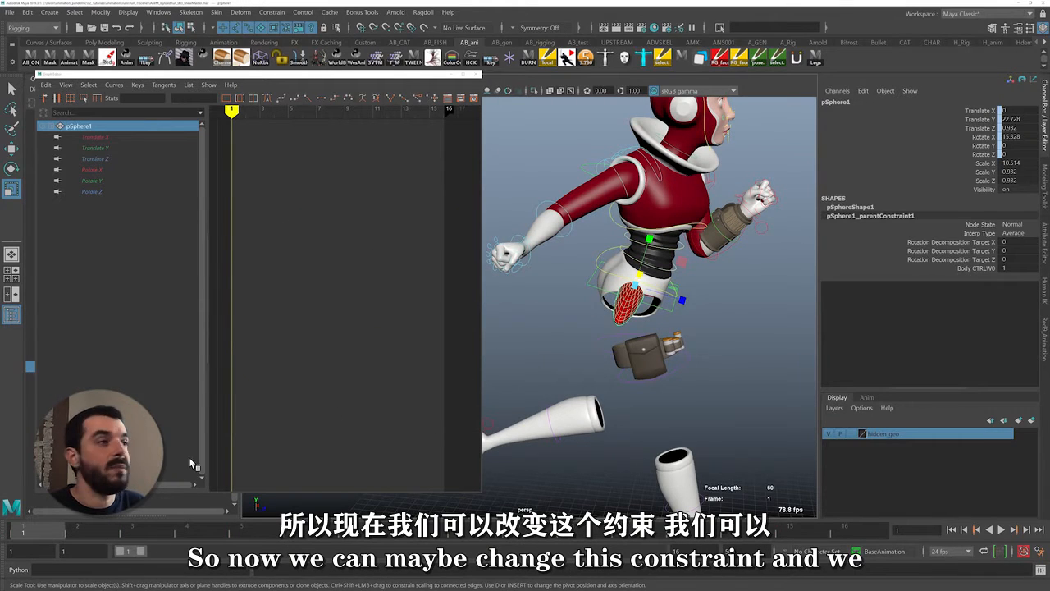
click(451, 74)
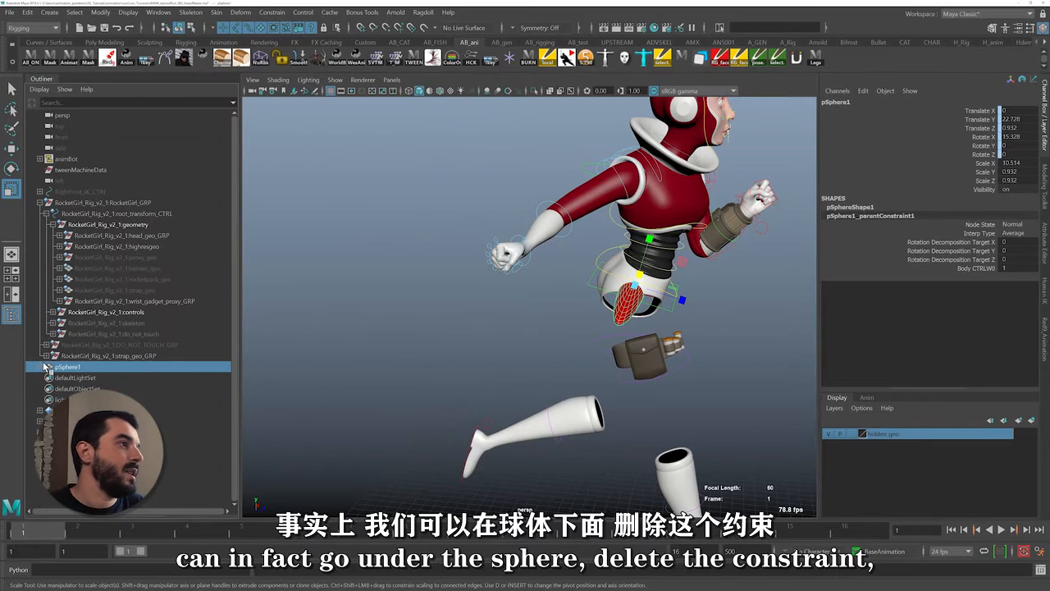
click(99, 378)
key(Delete)
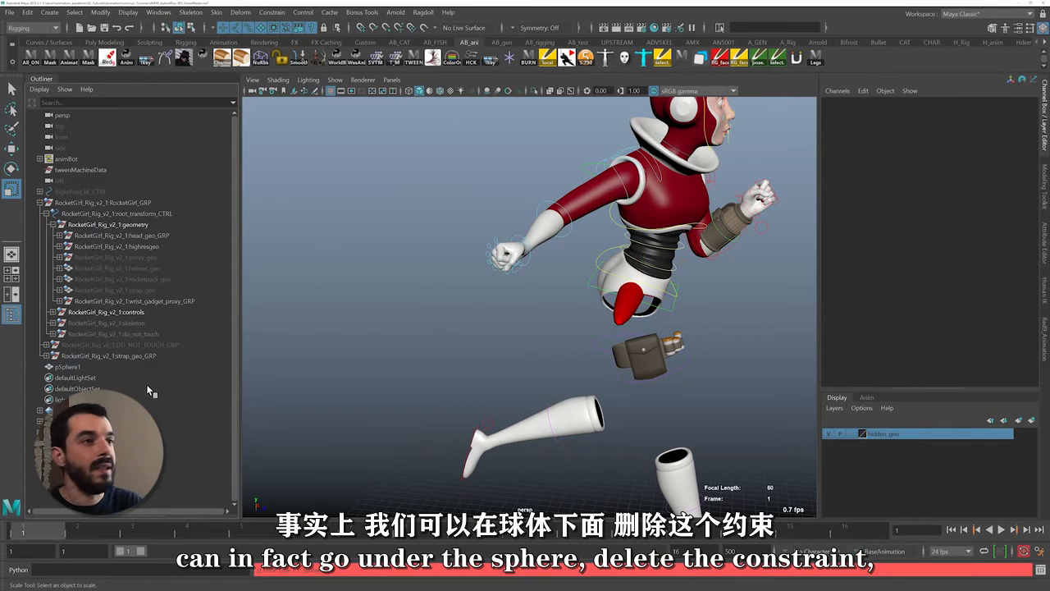
Match the sphere's translation and rotation to the hips control
click(611, 312)
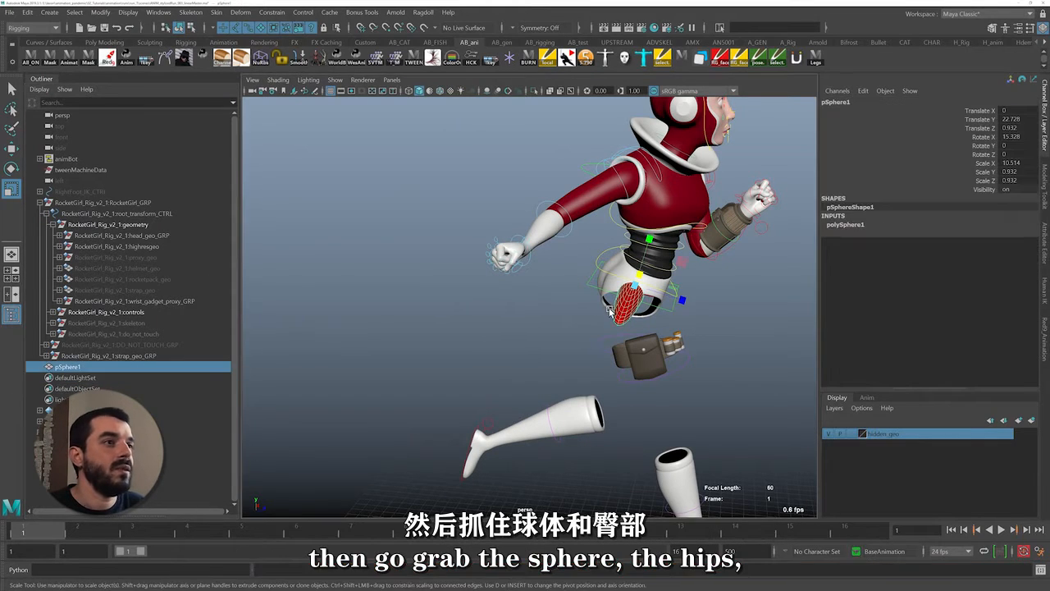
shift+click(603, 252)
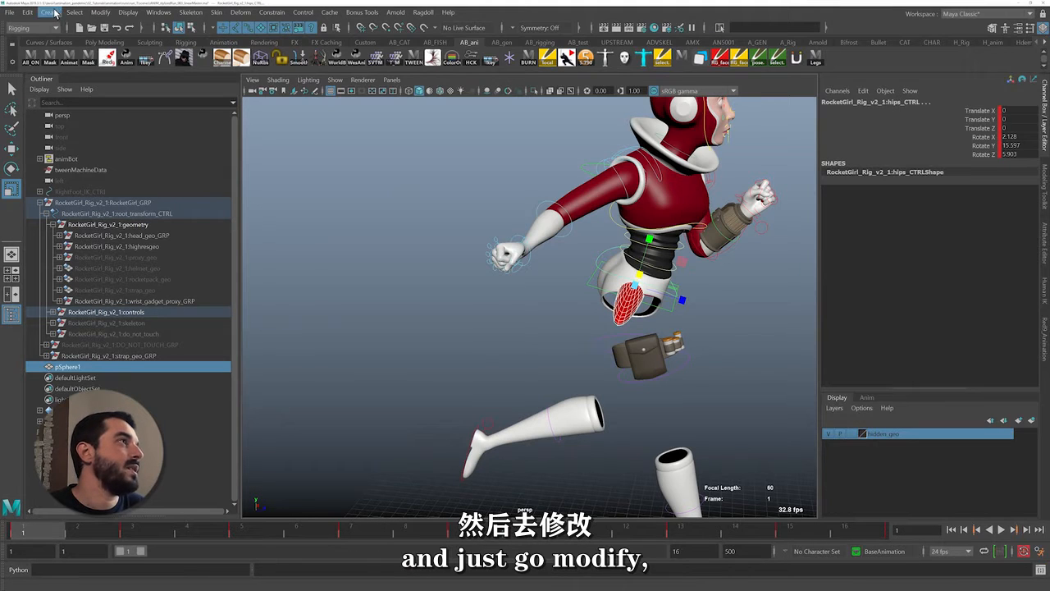
click(100, 12)
mouse_move(138, 73)
click(246, 75)
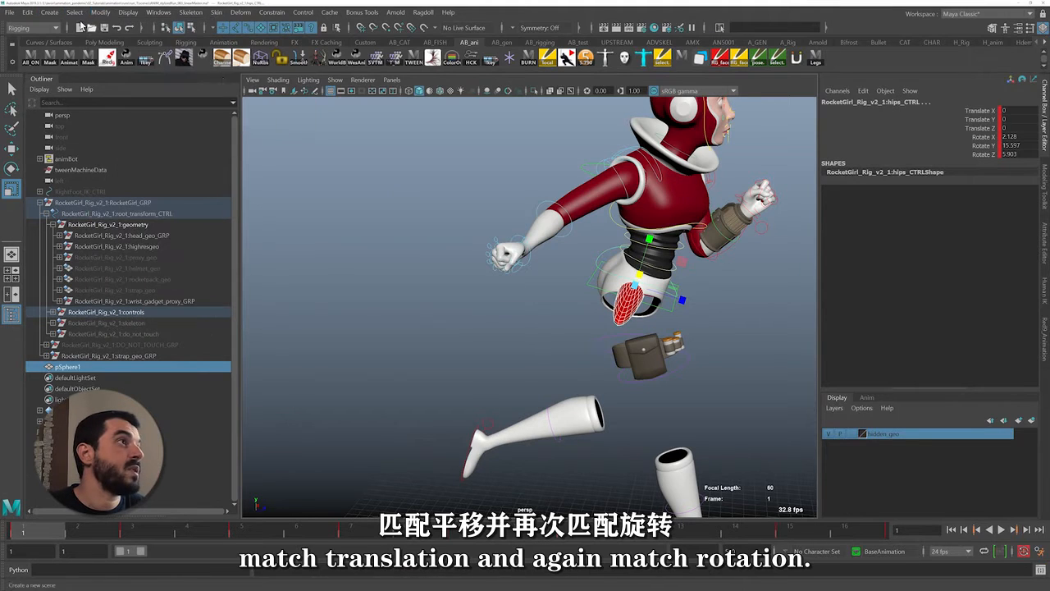
click(100, 12)
mouse_move(197, 73)
click(250, 86)
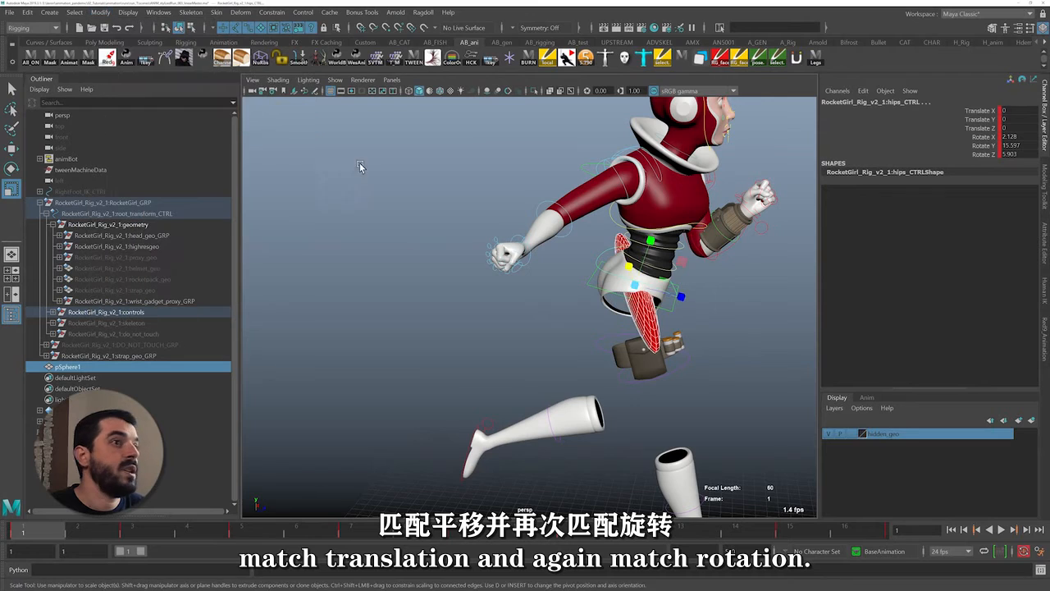
Parent-constrain the sphere to the hips control and play the cycle to evaluate the hip rotation
click(602, 261)
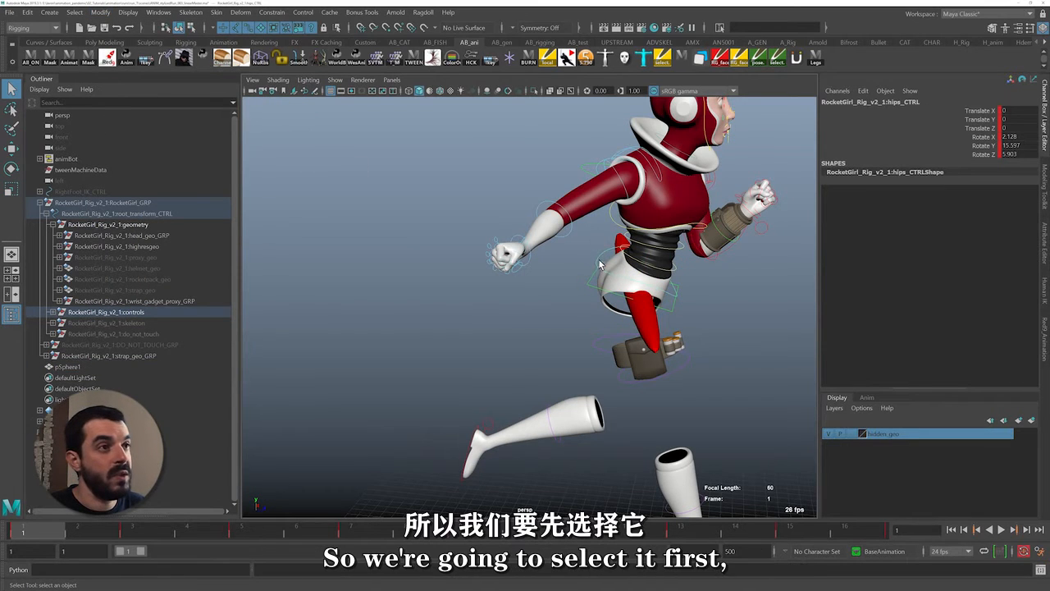
shift+click(646, 332)
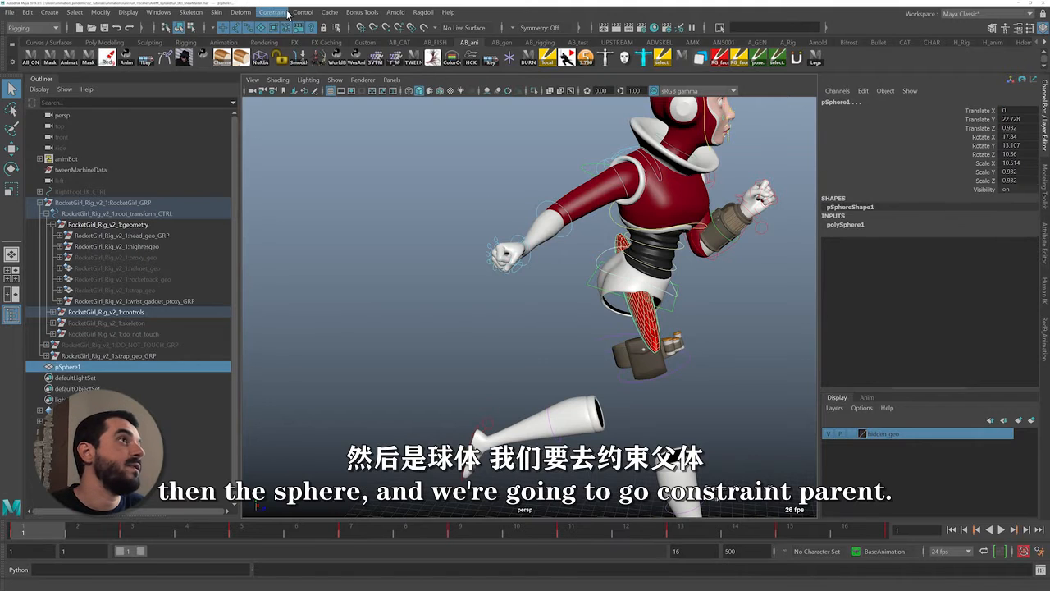
click(272, 12)
click(308, 50)
key(alt+v)
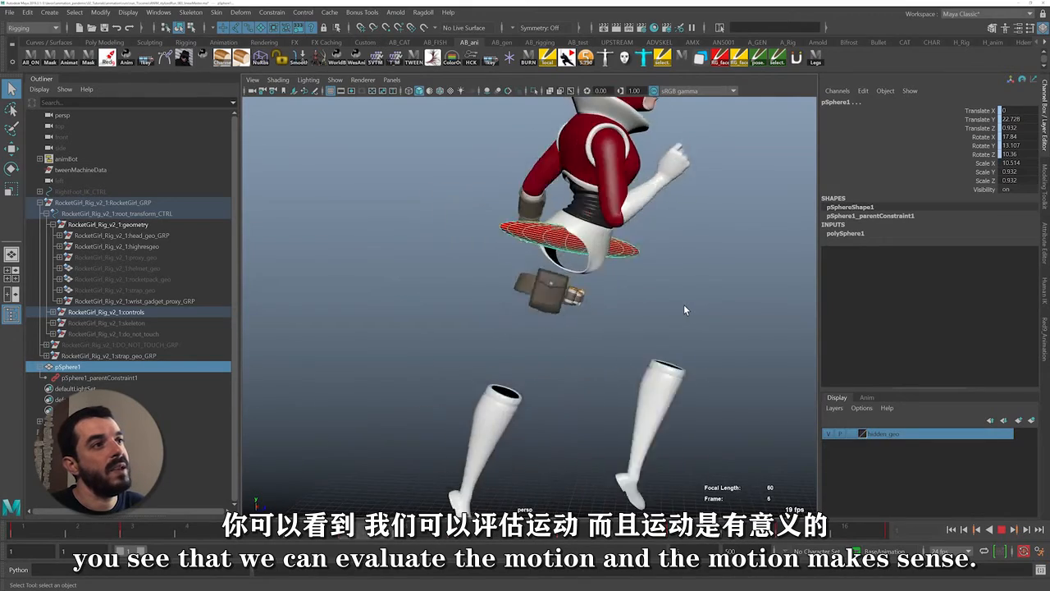
alt+drag(684, 304, 604, 304)
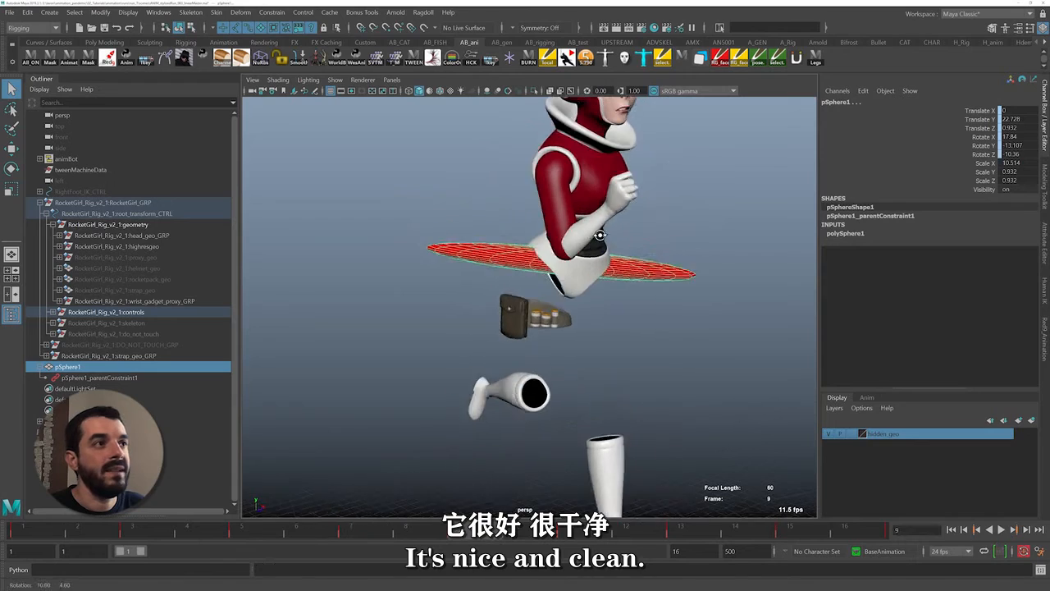
Open the torso control's curves in the Graph Editor and set all translate and rotate keys to auto tangents
key(alt+v)
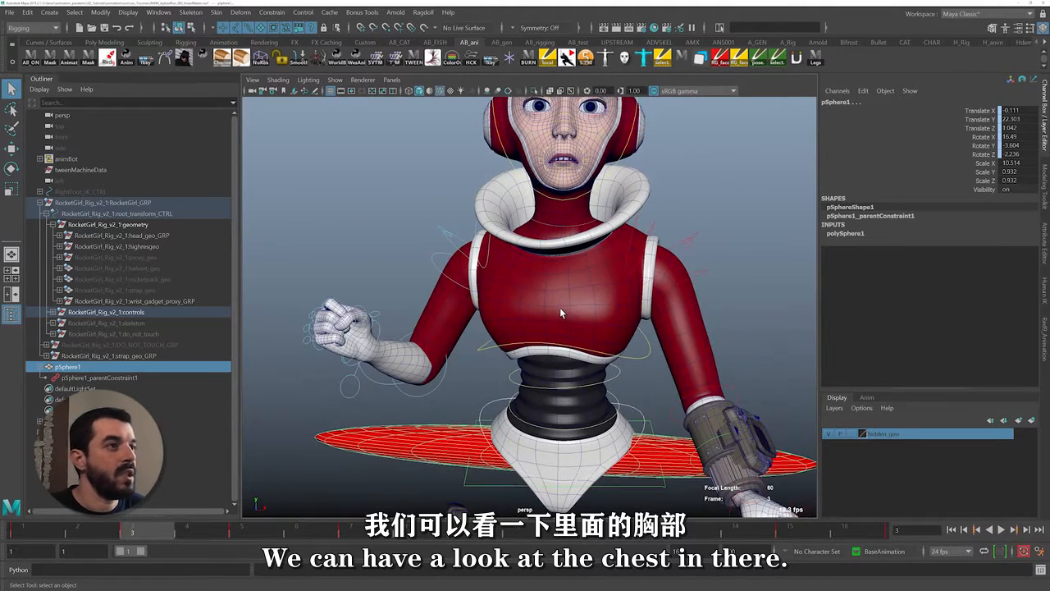
click(481, 343)
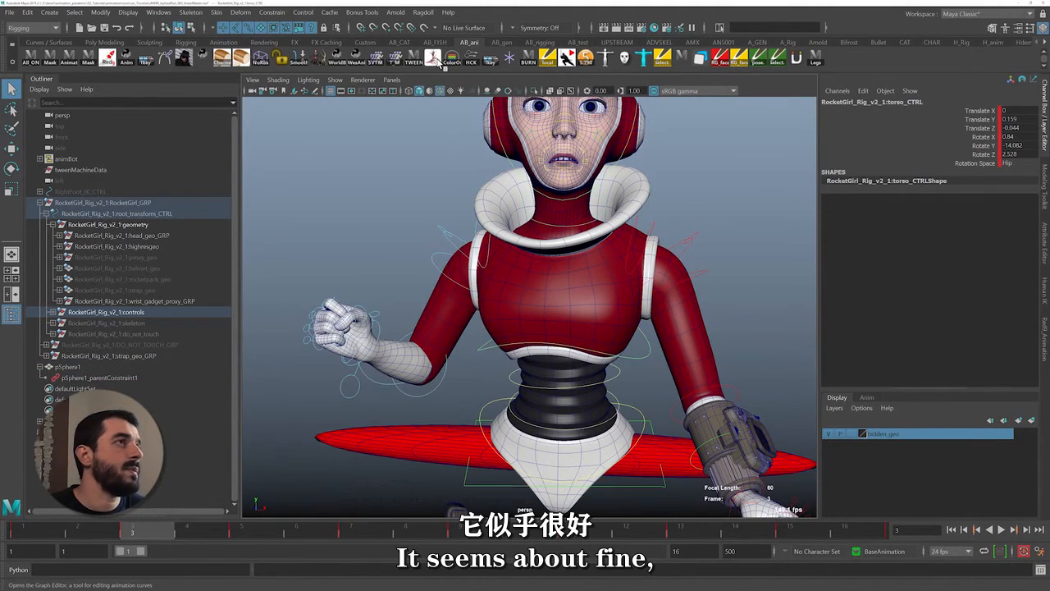
click(439, 61)
click(94, 191)
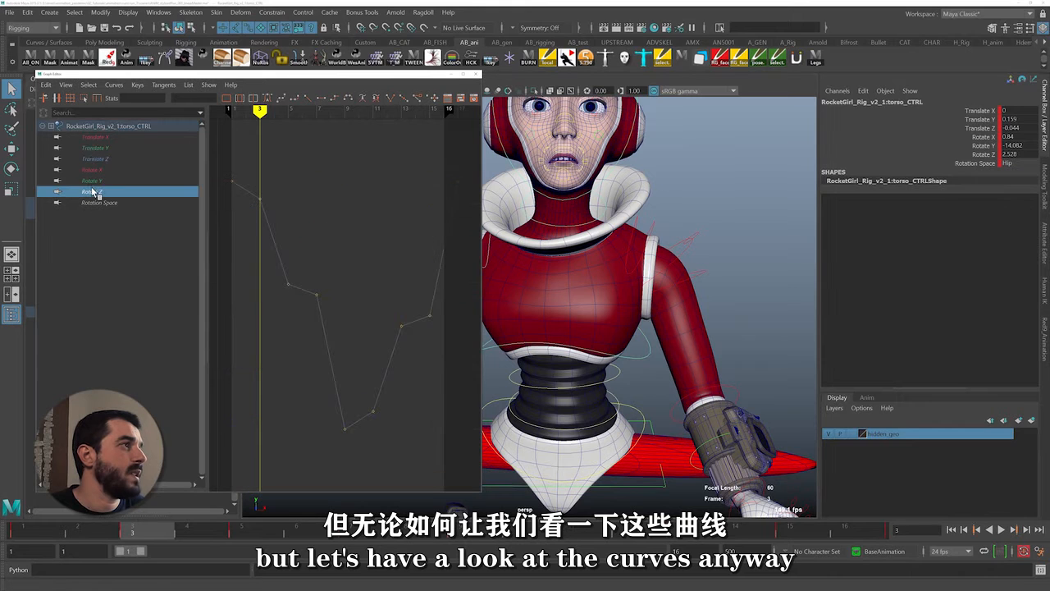
shift+click(95, 137)
drag(224, 152, 540, 486)
click(267, 98)
click(212, 332)
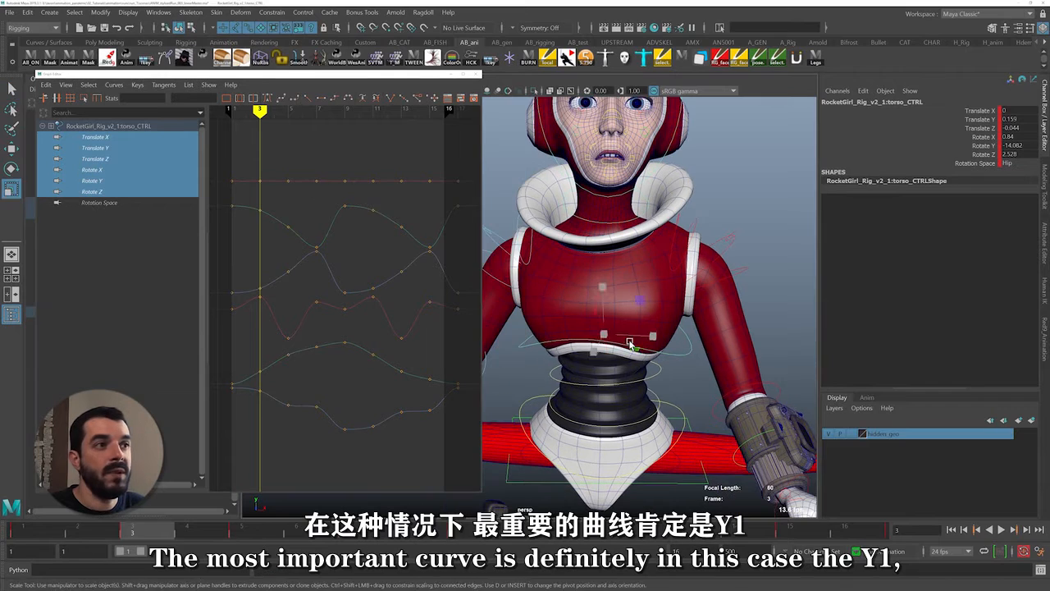
Try rotating the torso control around its Y axis at frame 3, and undo the rotation
key(e)
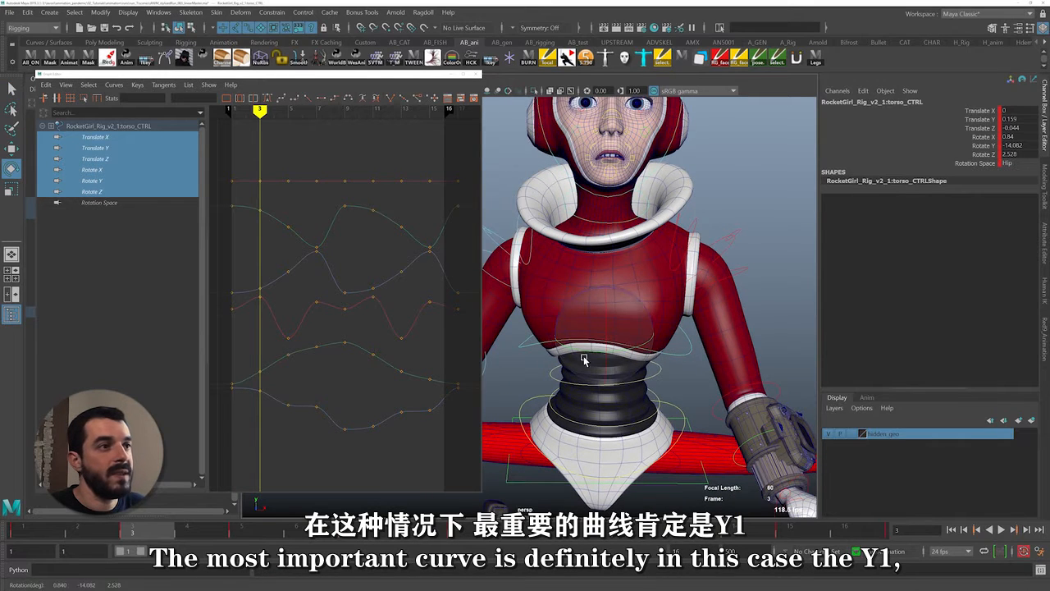
drag(630, 351, 435, 357)
key(ctrl+z)
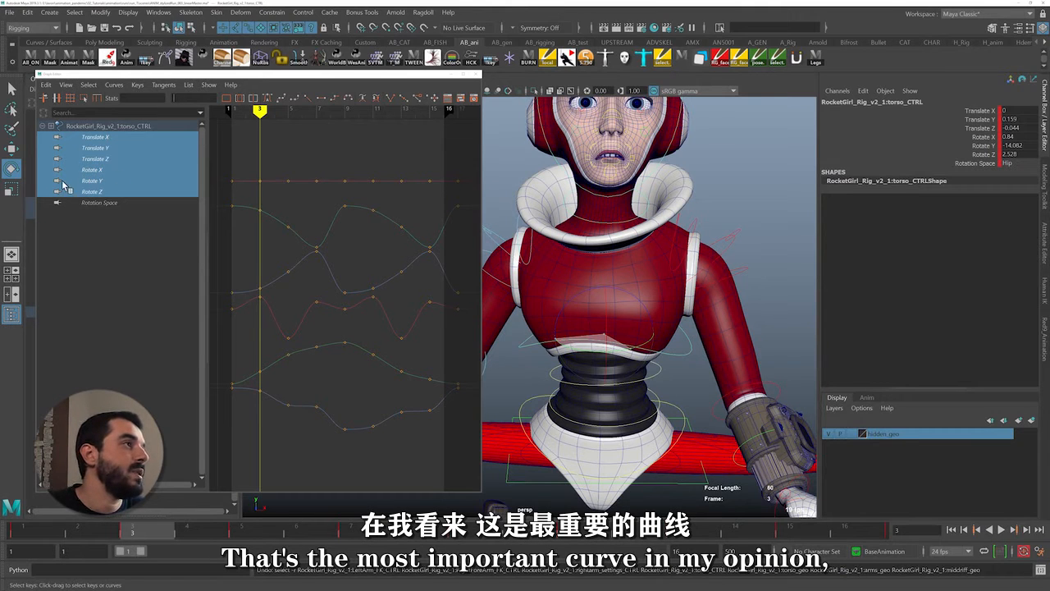
Isolate the torso's and hips' Rotate Y curves together and scrub the cycle to compare their opposing motion
click(92, 180)
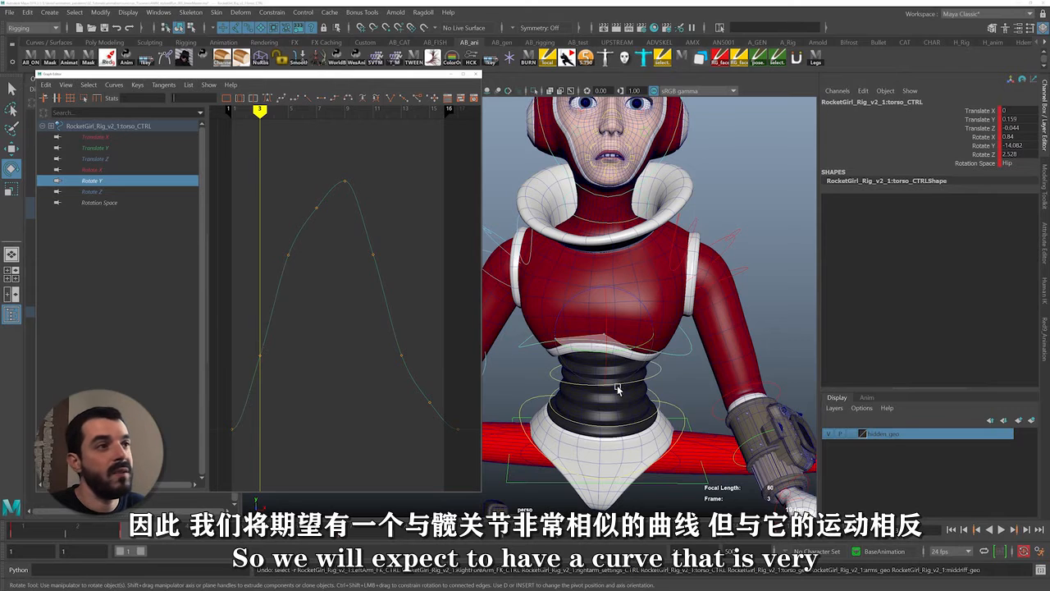
scroll(668, 403, down, 1)
shift+click(675, 408)
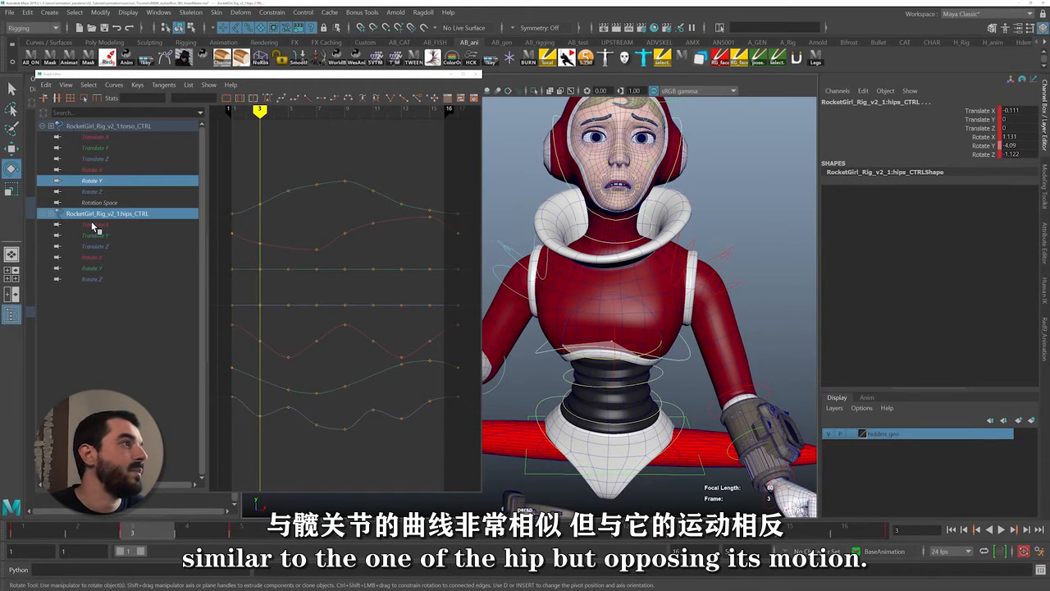
click(94, 268)
ctrl+click(92, 182)
alt+right_drag(451, 349, 425, 336)
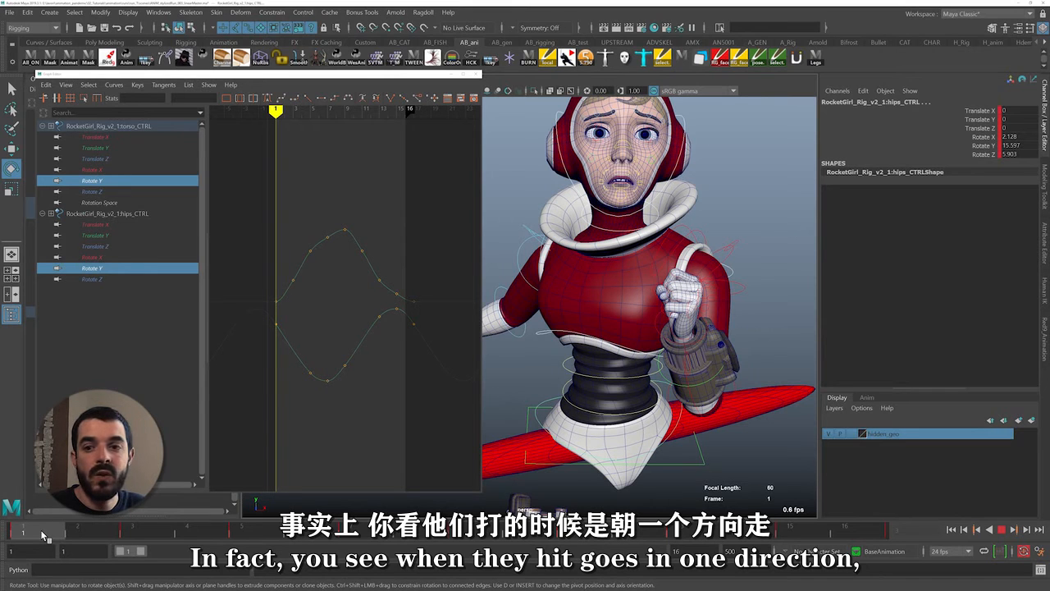
mouse_move(42, 534)
mouse_down()
mouse_move(139, 557)
mouse_move(358, 565)
mouse_up()
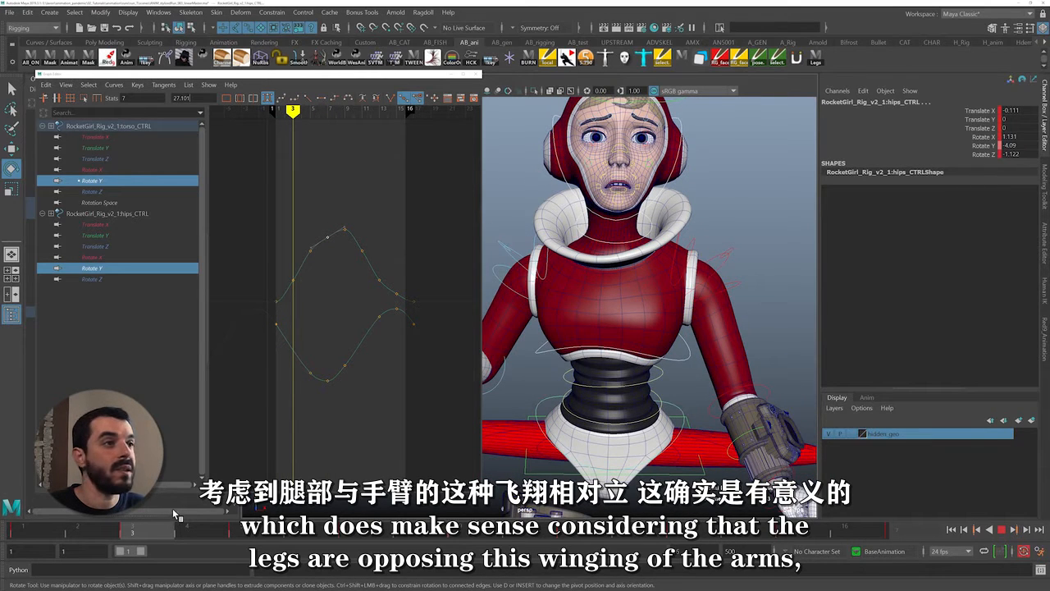
Delete the frame 7 key from the torso's Rotate Y curve and adjust the tangent at frame 5
drag(173, 510, 328, 509)
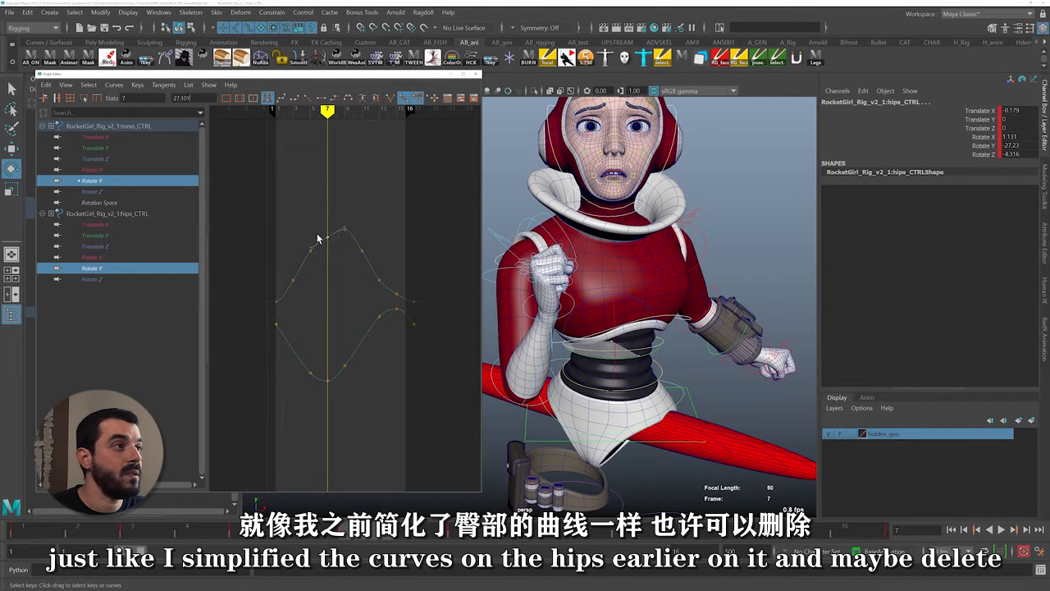
key(Delete)
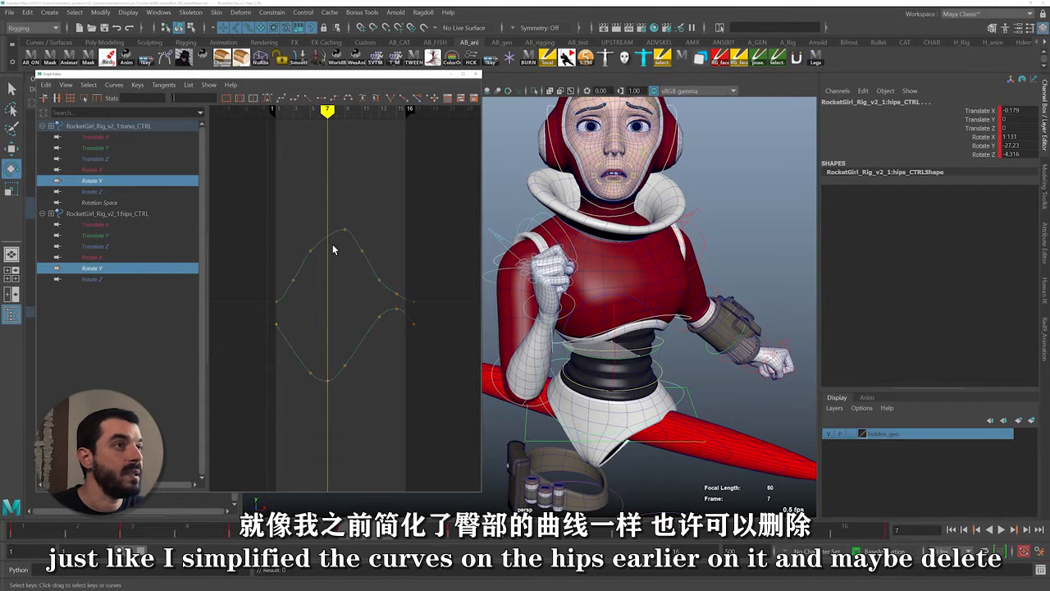
drag(303, 249, 326, 267)
drag(331, 267, 309, 210)
middle_drag(361, 272, 361, 271)
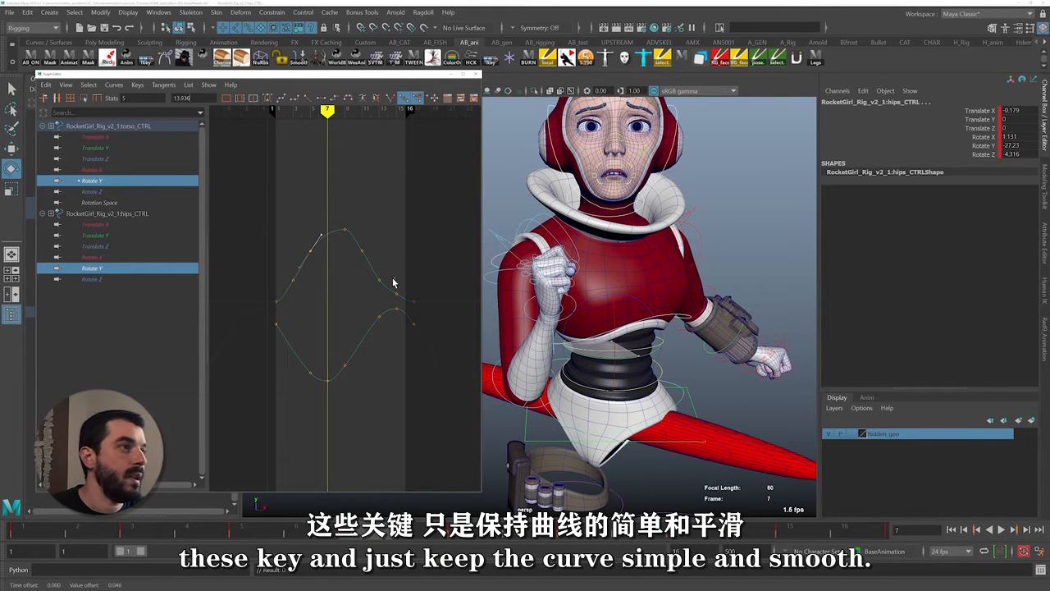
Delete the frame 15 key from the torso's Rotate Y curve and smooth the tangents at frames 11 and 13
key(Delete)
drag(375, 274, 395, 284)
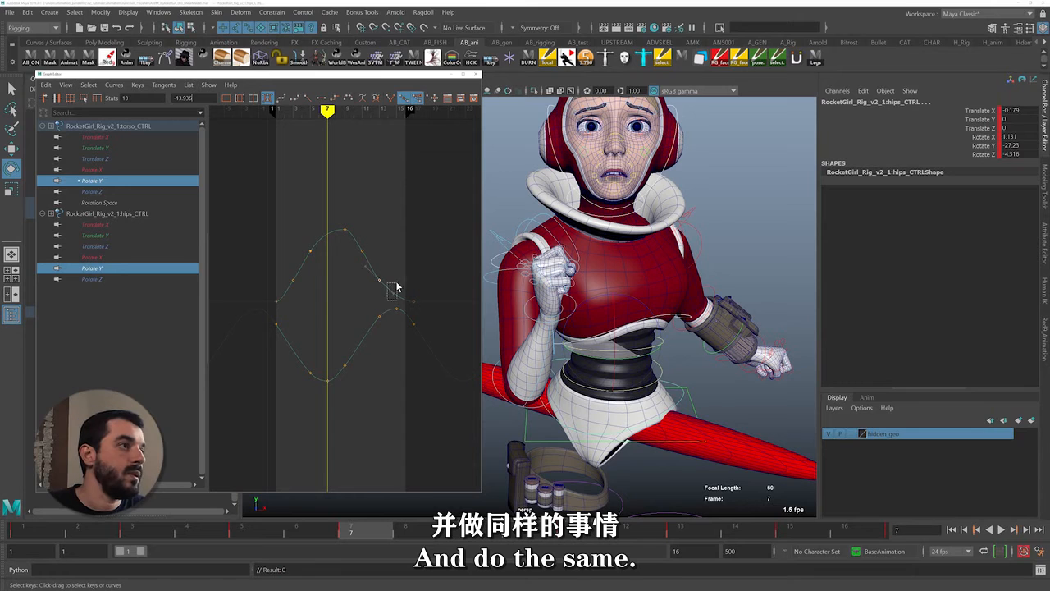
middle_drag(396, 284, 398, 286)
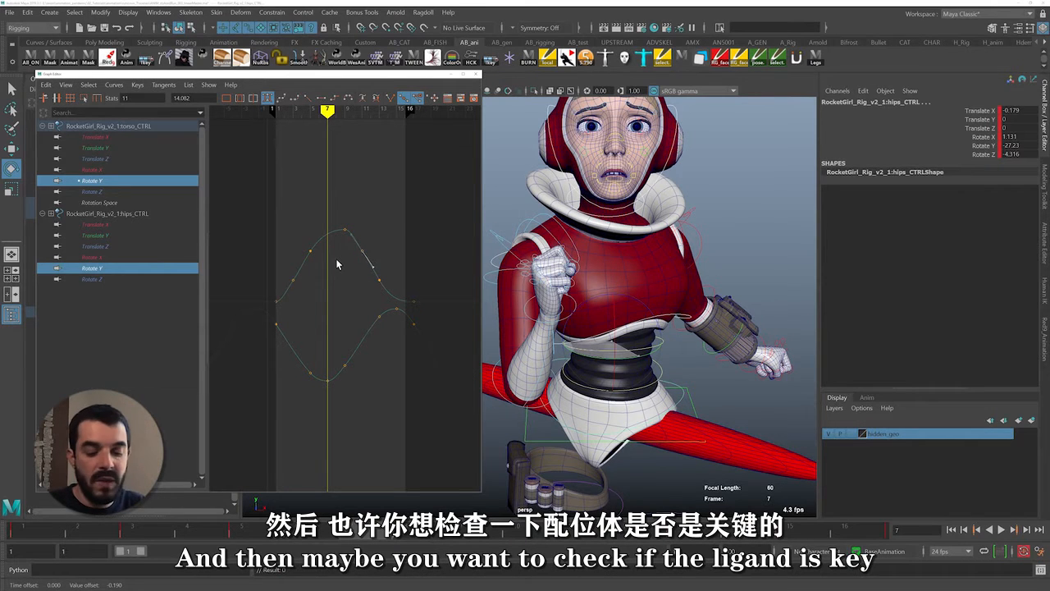
Try removing the frame 11 key from the torso's Rotate Y curve, and undo the deletion
key(period)
key(period)
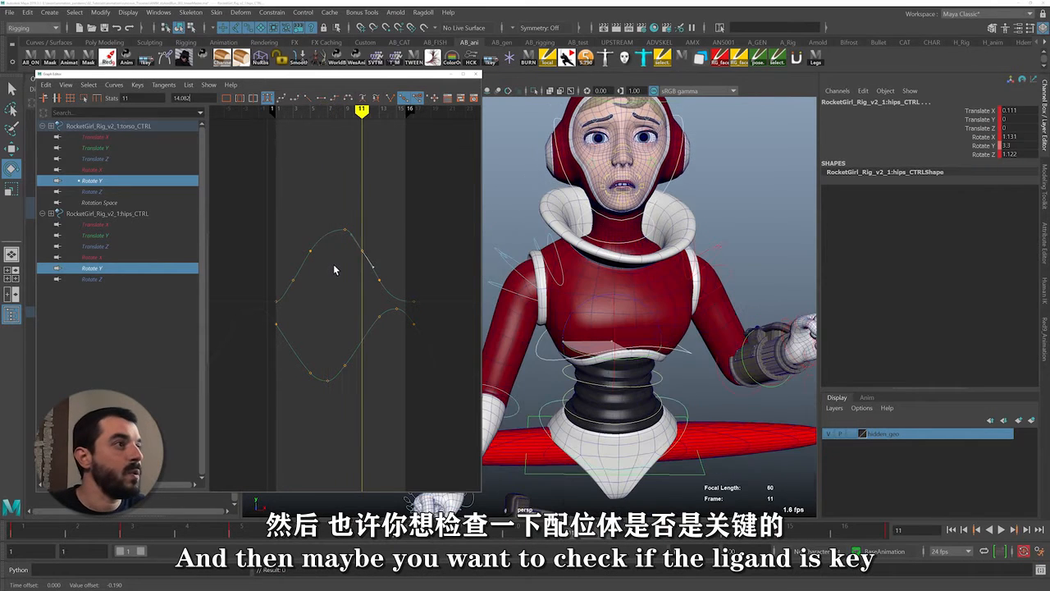
click(371, 247)
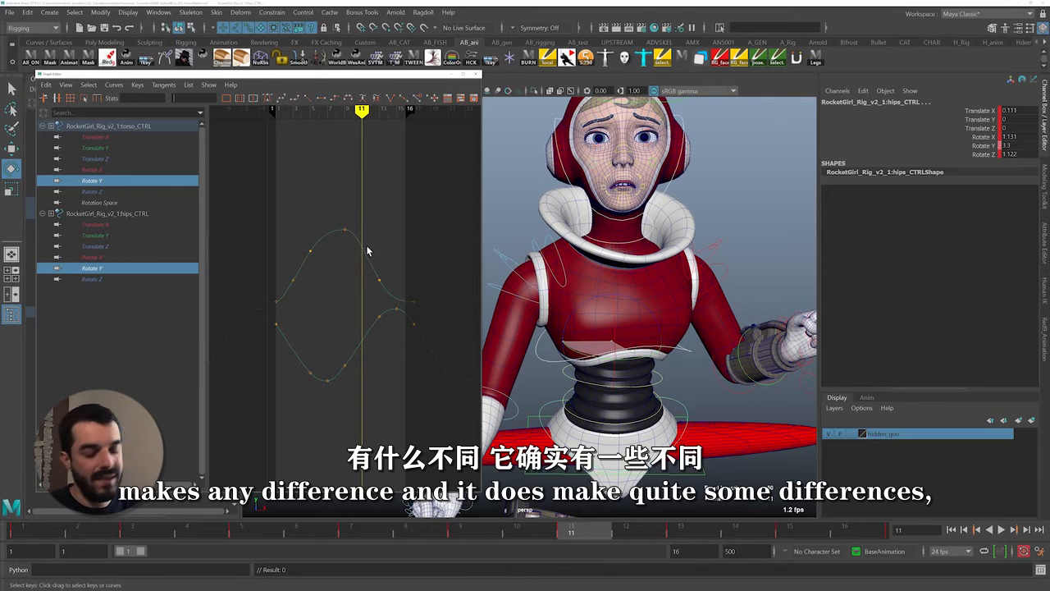
key(ctrl+z)
Fine-tune the remaining tangents of the torso's Rotate Y curve for a smooth arc
drag(380, 263, 379, 262)
middle_drag(379, 263, 379, 264)
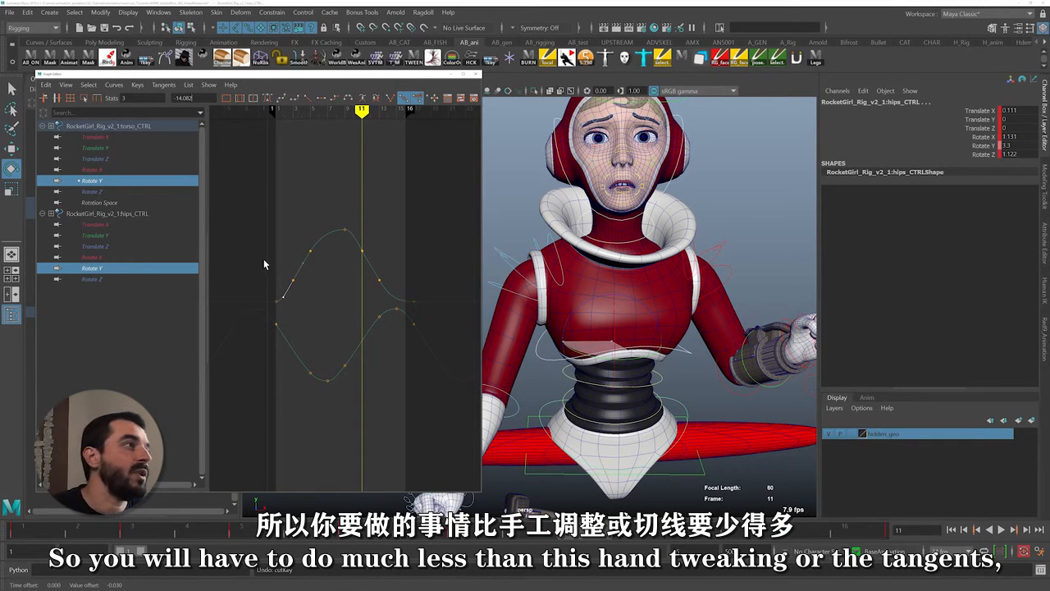
Examine the hips' Rotate X curve and play the cycle from the side to evaluate the forward and backward motion
click(92, 257)
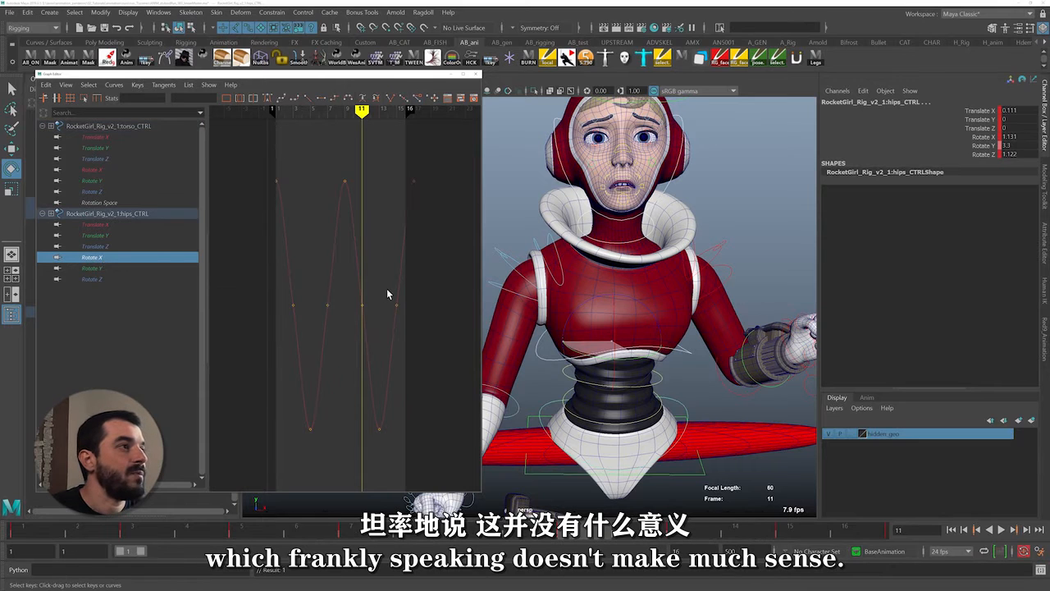
alt+right_drag(367, 318, 400, 306)
alt+middle_drag(410, 306, 351, 312)
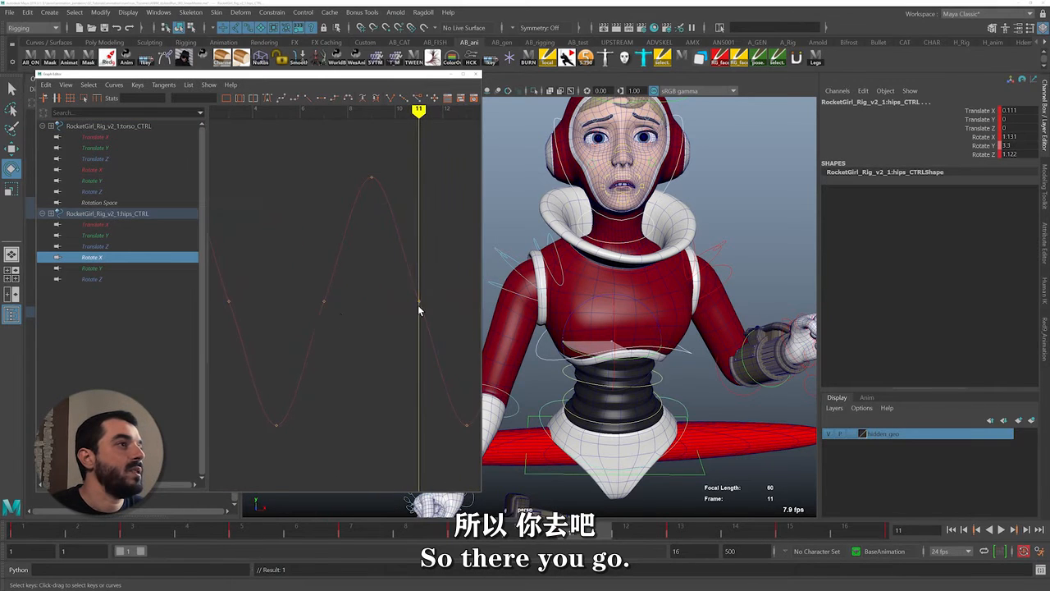
alt+shift+right_drag(420, 307, 370, 307)
alt+drag(611, 316, 525, 281)
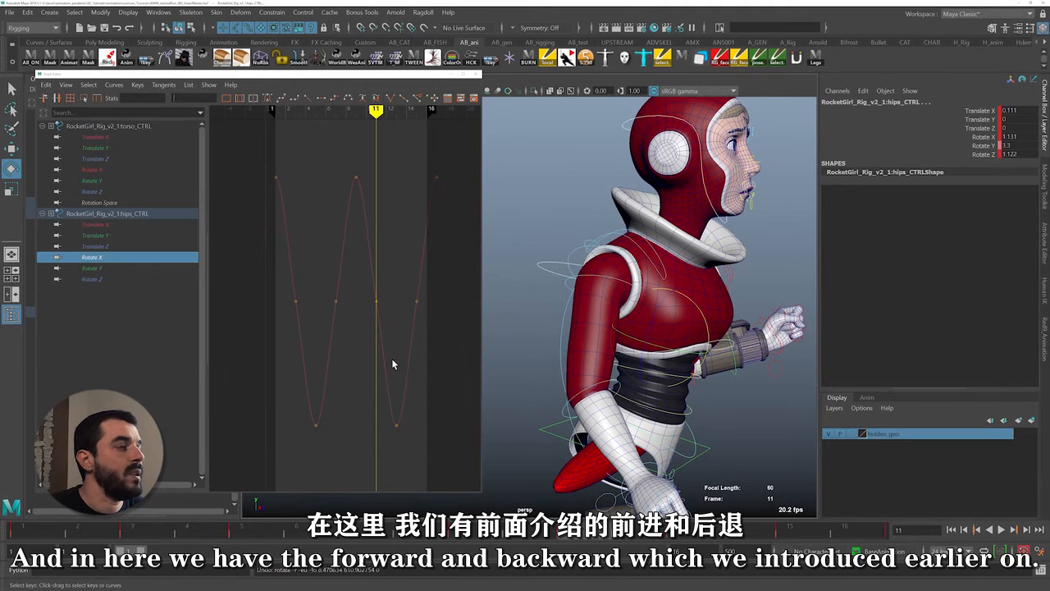
drag(692, 304, 694, 307)
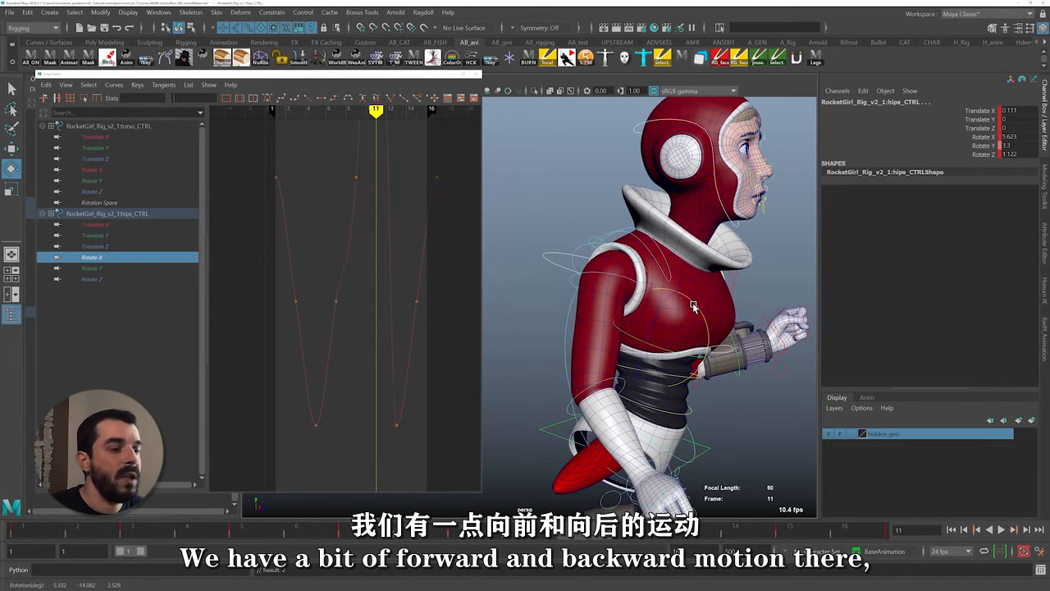
key(alt+v)
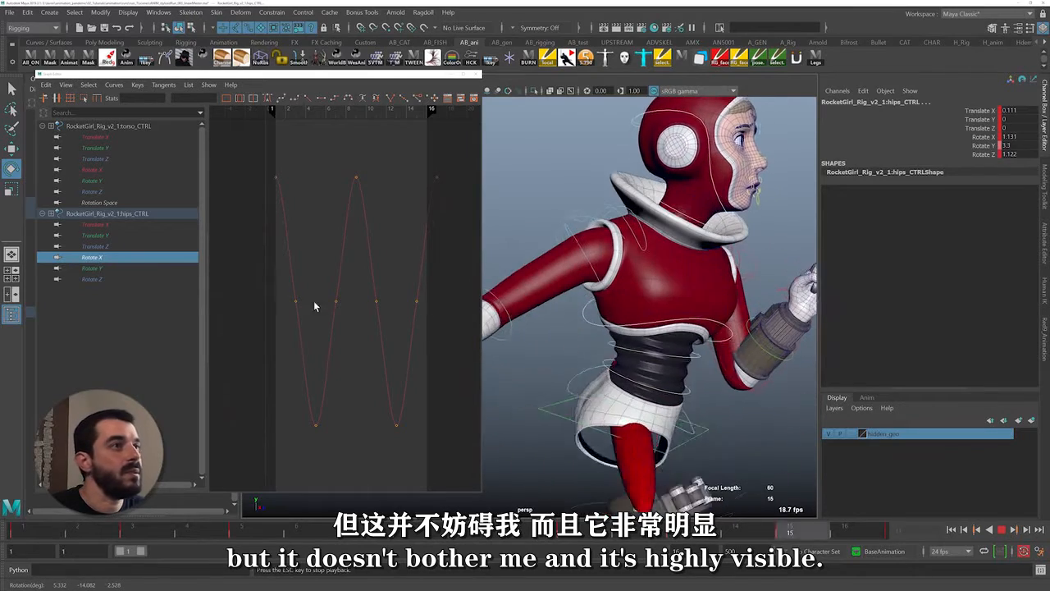
key(Escape)
Examine the Rotate Z curves of the hips and torso controls while scrubbing the cycle from behind
click(92, 279)
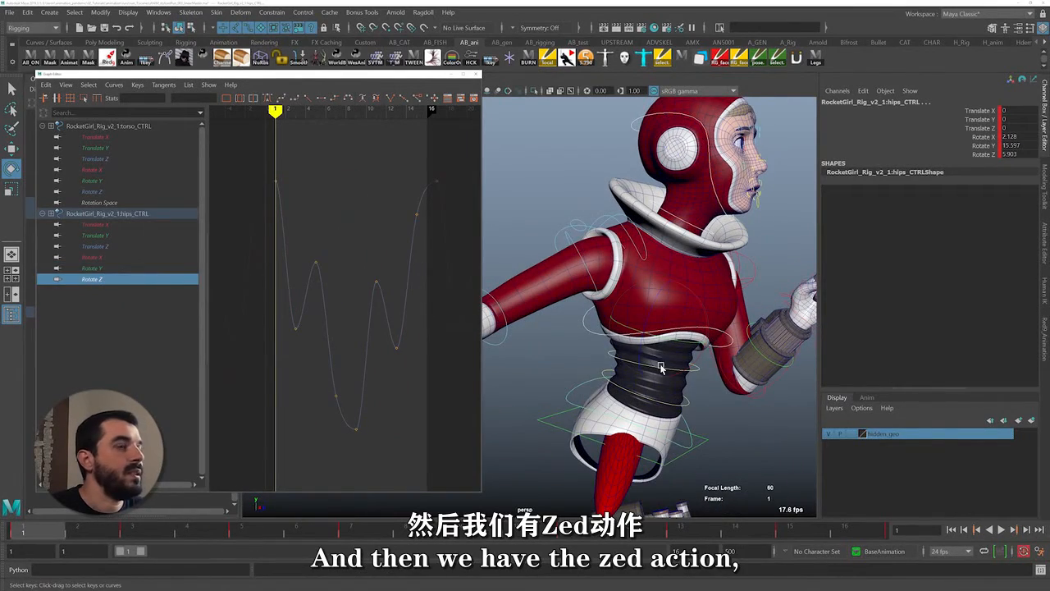
alt+drag(661, 365, 665, 330)
scroll(681, 353, up, 2)
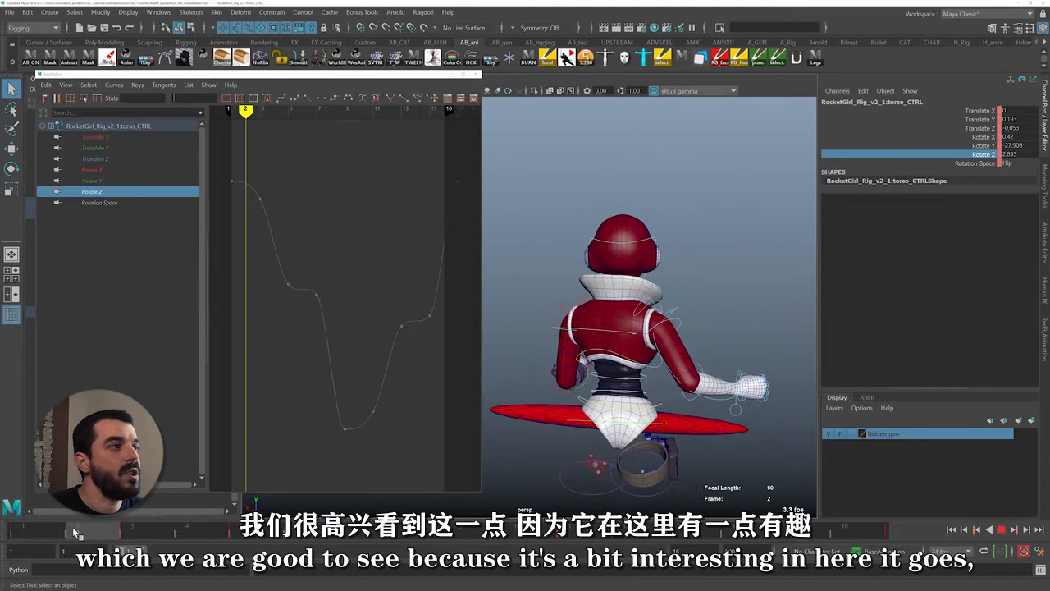
drag(113, 534, 242, 532)
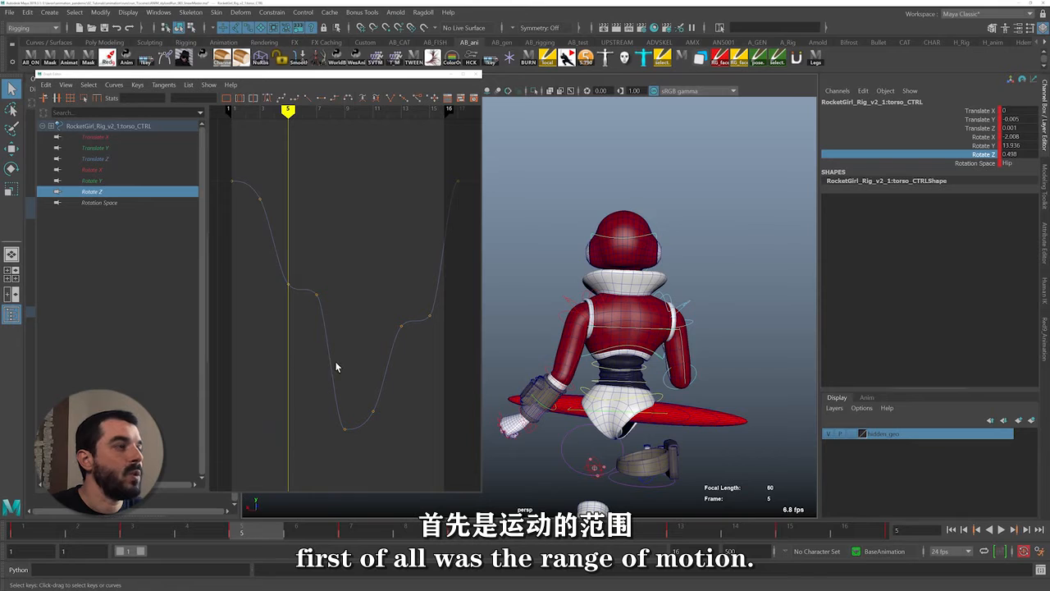
Try setting the torso's Rotate Z key at frame 9 to 0, and undo the change
key(period)
key(period)
drag(330, 425, 370, 461)
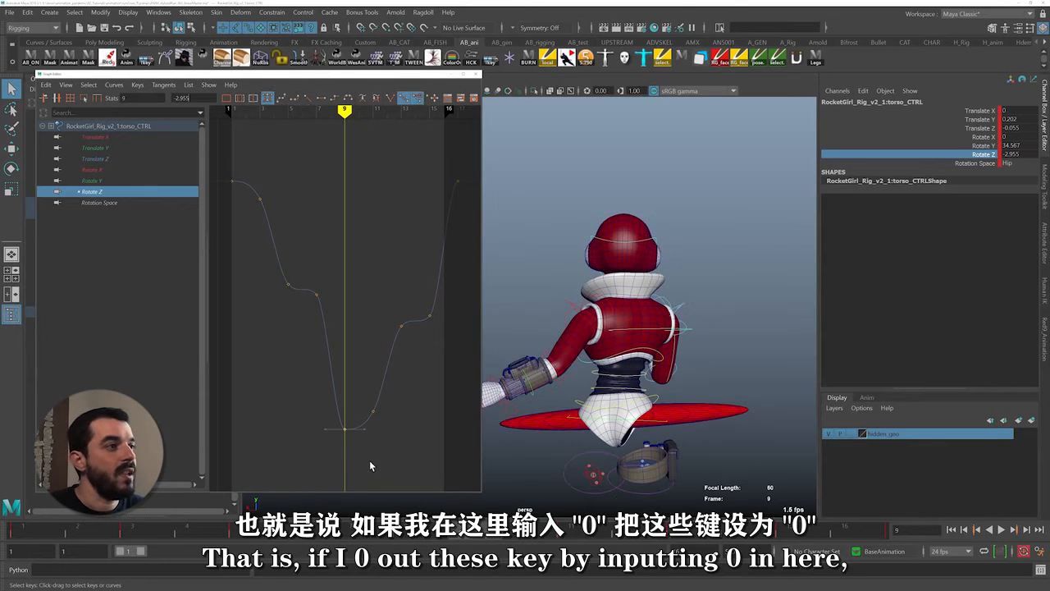
double_click(182, 98)
text(0)
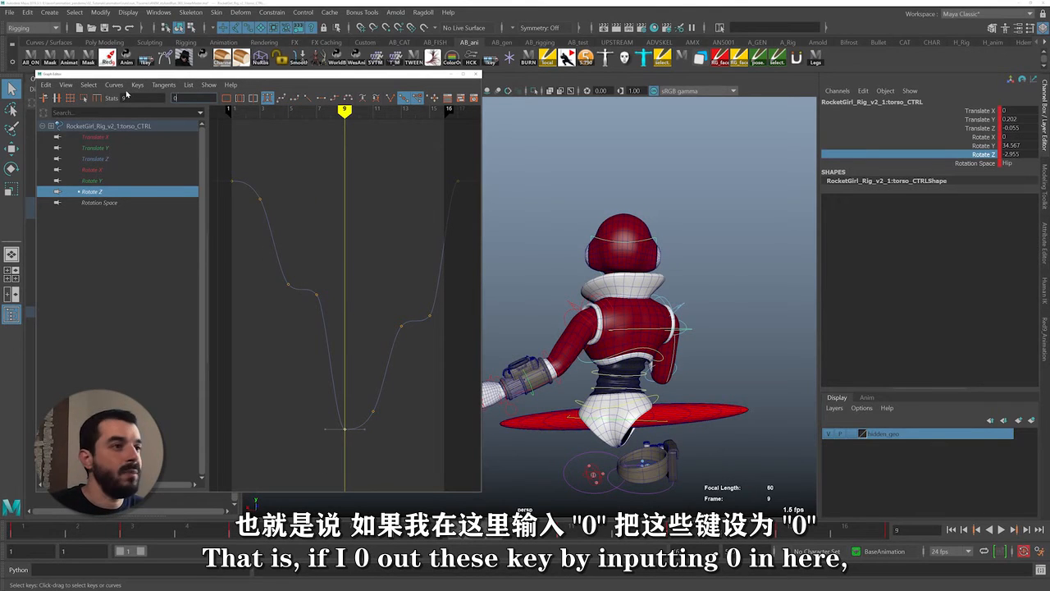
key(Return)
key(ctrl+z)
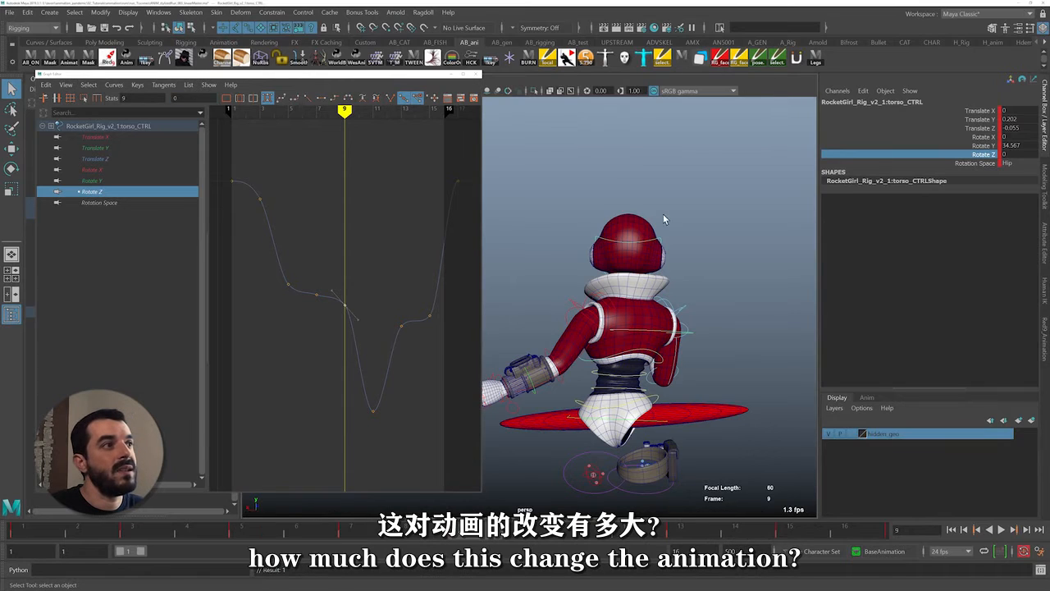
Delete the frame 7 and 15 keys from the torso's Rotate Z curve and smooth the tangent at frame 13
key(comma)
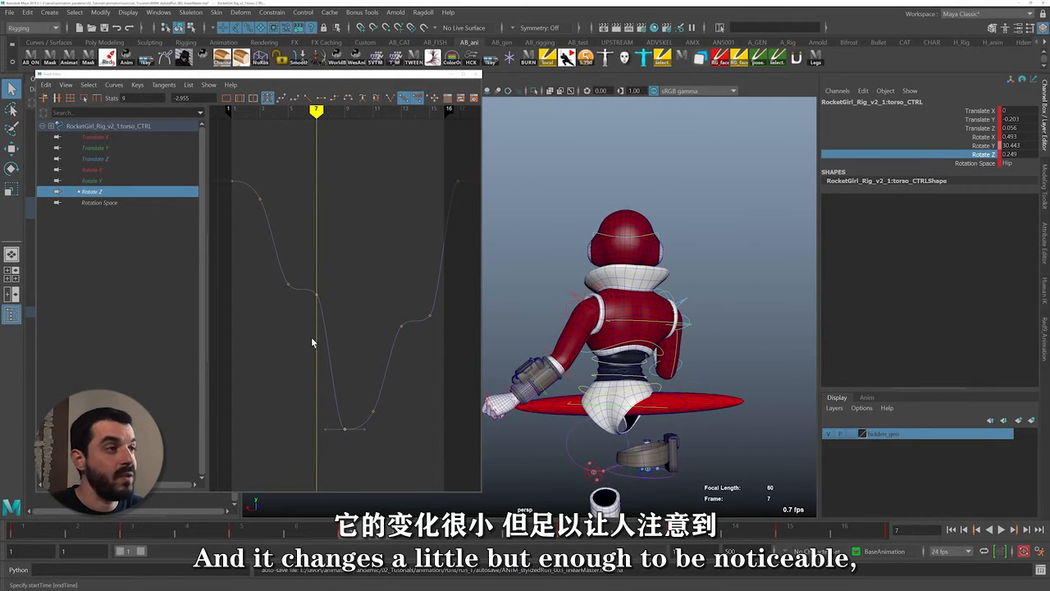
drag(295, 318, 331, 281)
key(Delete)
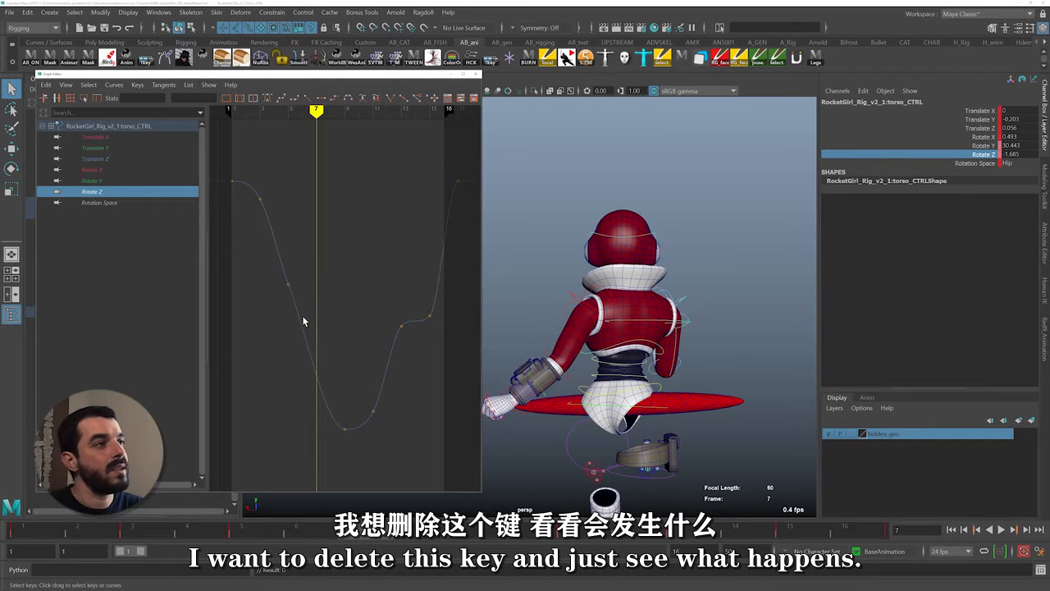
key(alt+v)
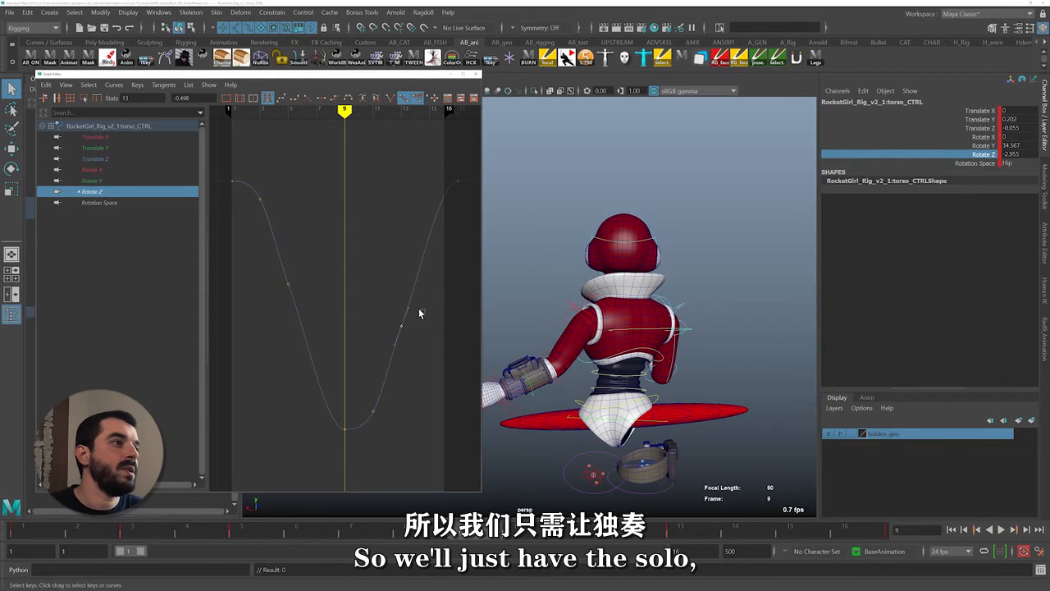
alt+middle_drag(390, 292, 427, 304)
key(alt+v)
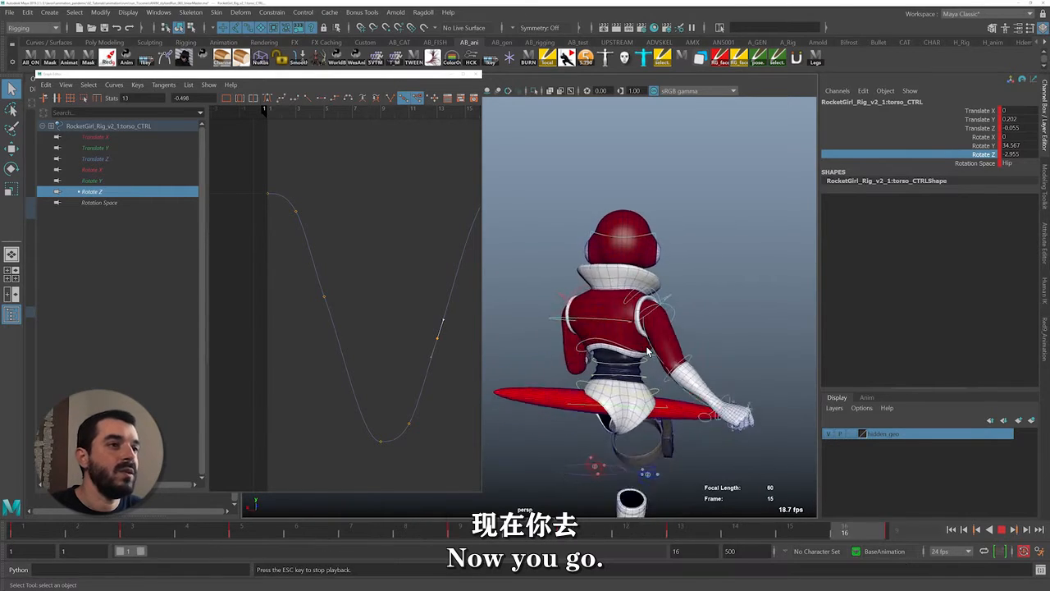
Rotate the torso control to about 5.442 in Z at frame 3 to push the chest lower, and check the contact
key(alt+v)
key(e)
drag(652, 327, 656, 328)
key(alt+v)
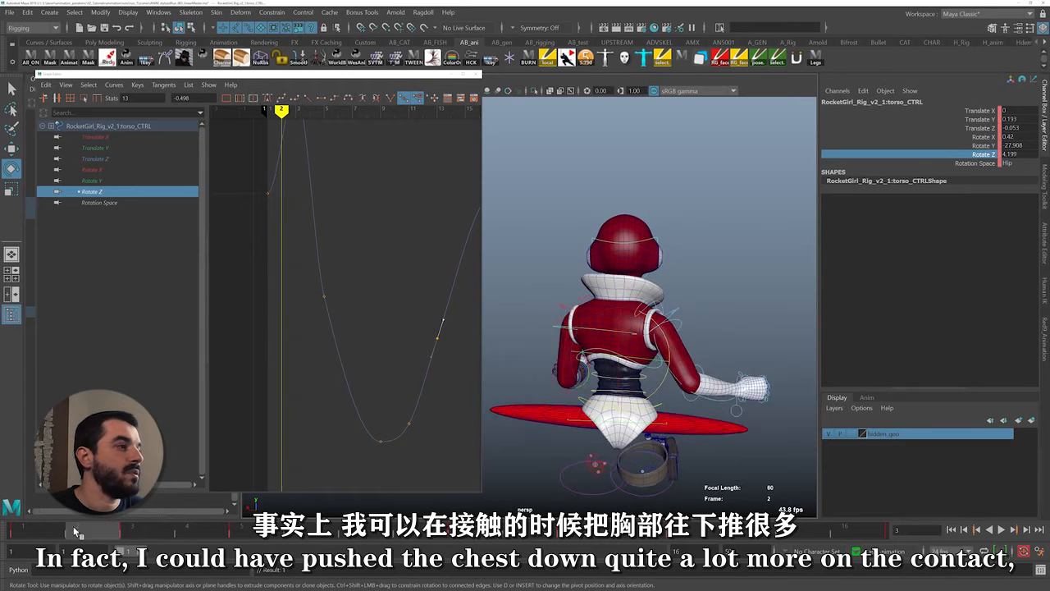
key(alt+v)
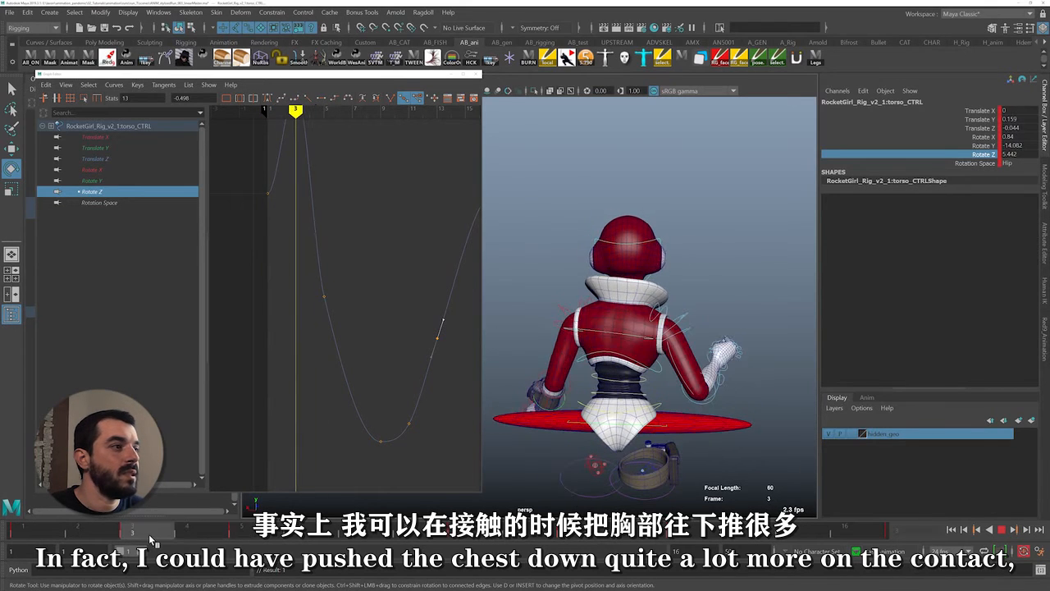
Try translating the torso control sideways at frame 3 while playing the cycle, and undo the torso's last translation and Rotate Z changes
key(w)
drag(579, 326, 585, 324)
key(alt+v)
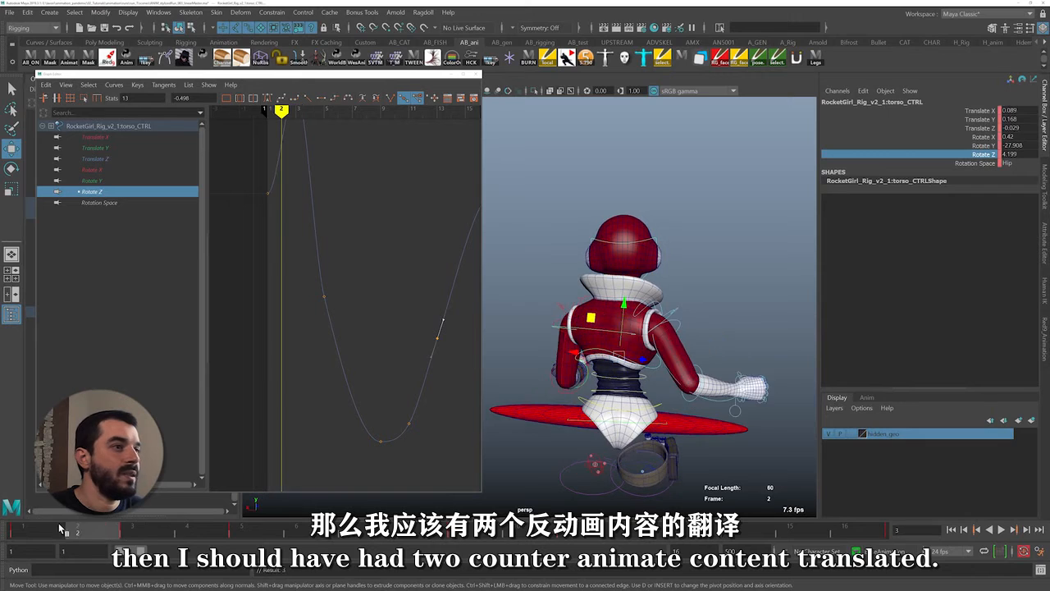
key(alt+v)
key(ctrl+z)
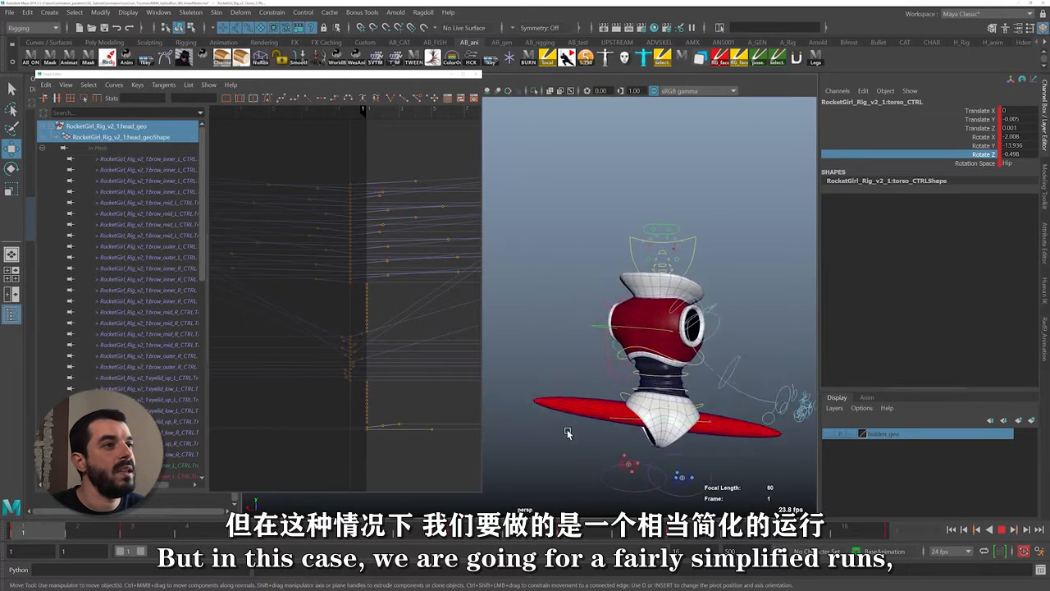
alt+right_drag(567, 434, 625, 419)
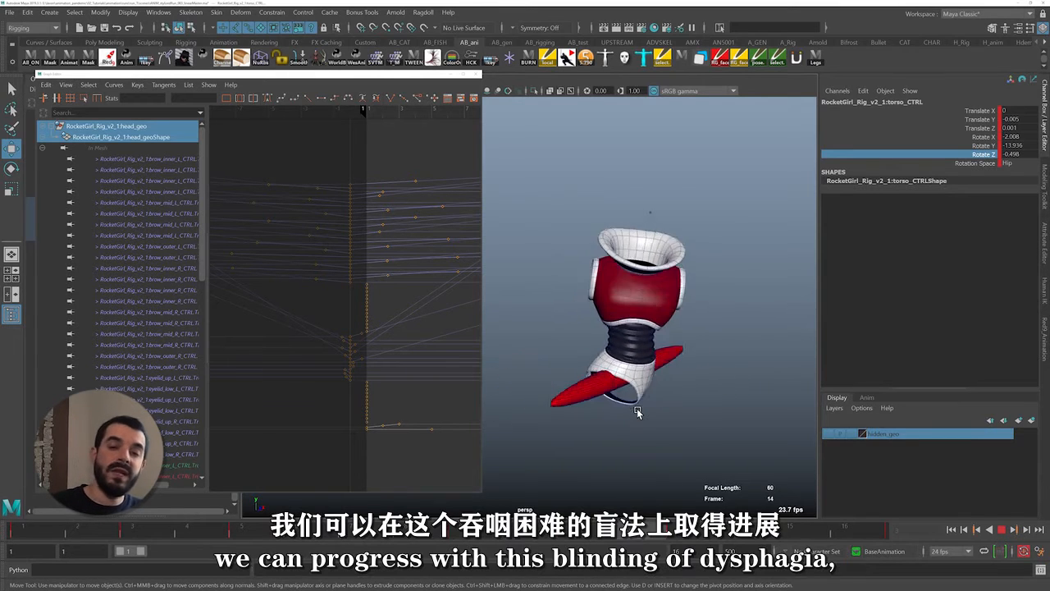
Delete the pSphere1 hip guide, unhide the leg faces and the hidden geometry layer, and return to object mode
click(553, 403)
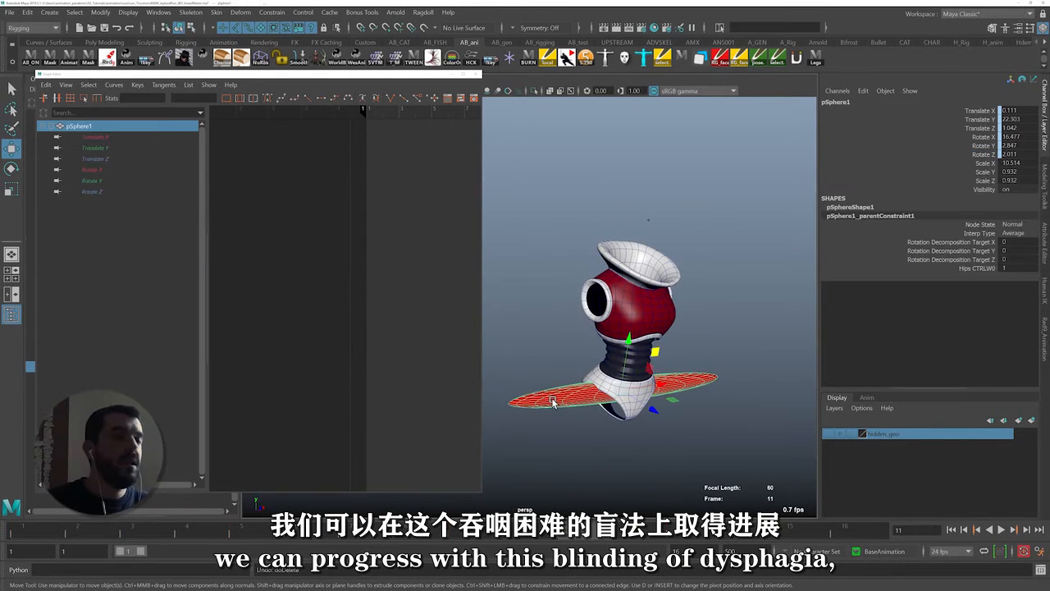
key(Delete)
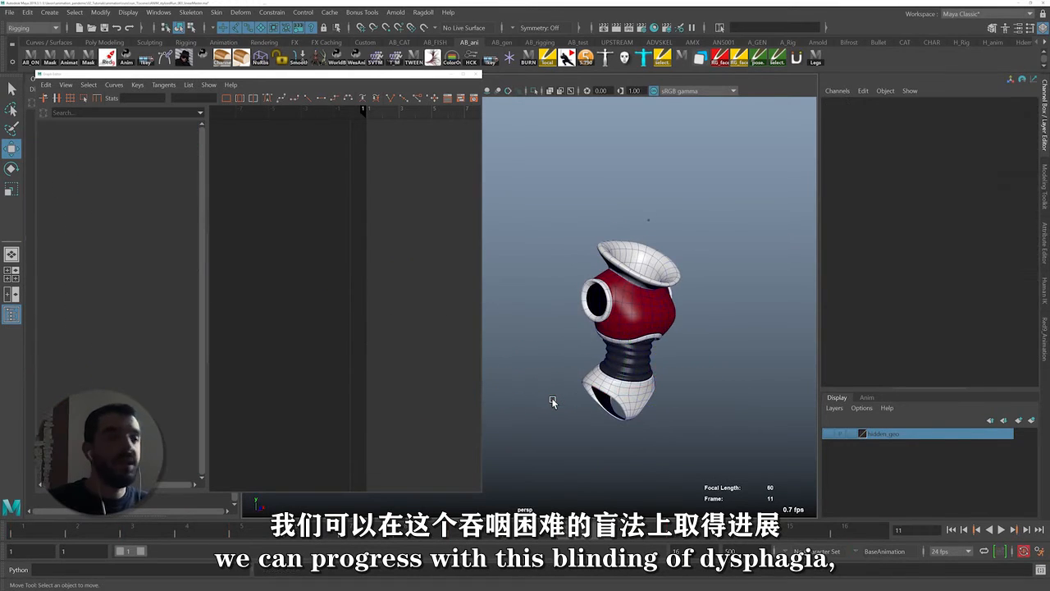
click(814, 59)
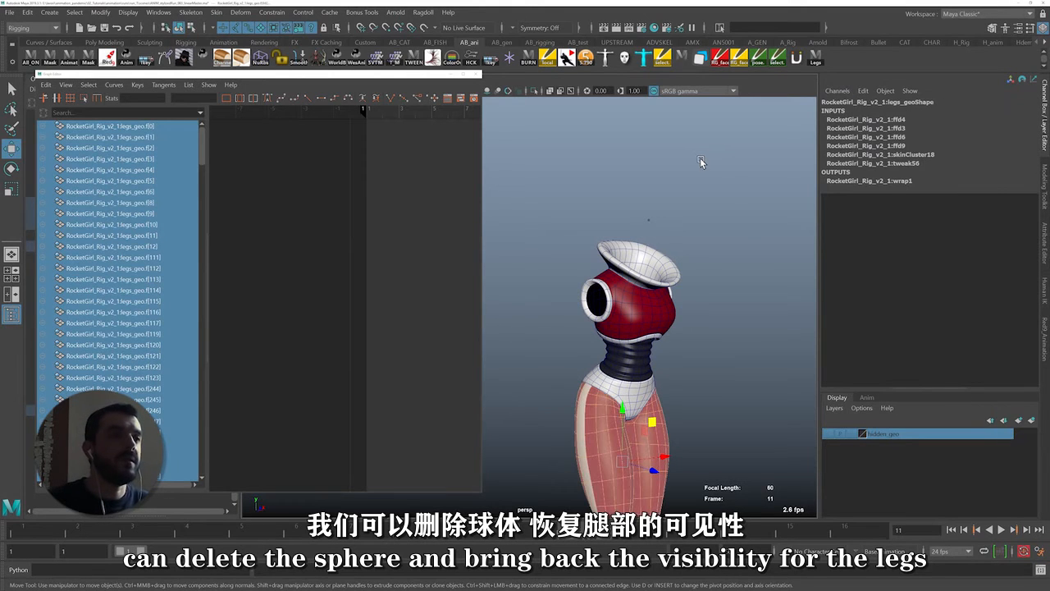
click(830, 435)
alt+right_drag(717, 380, 651, 364)
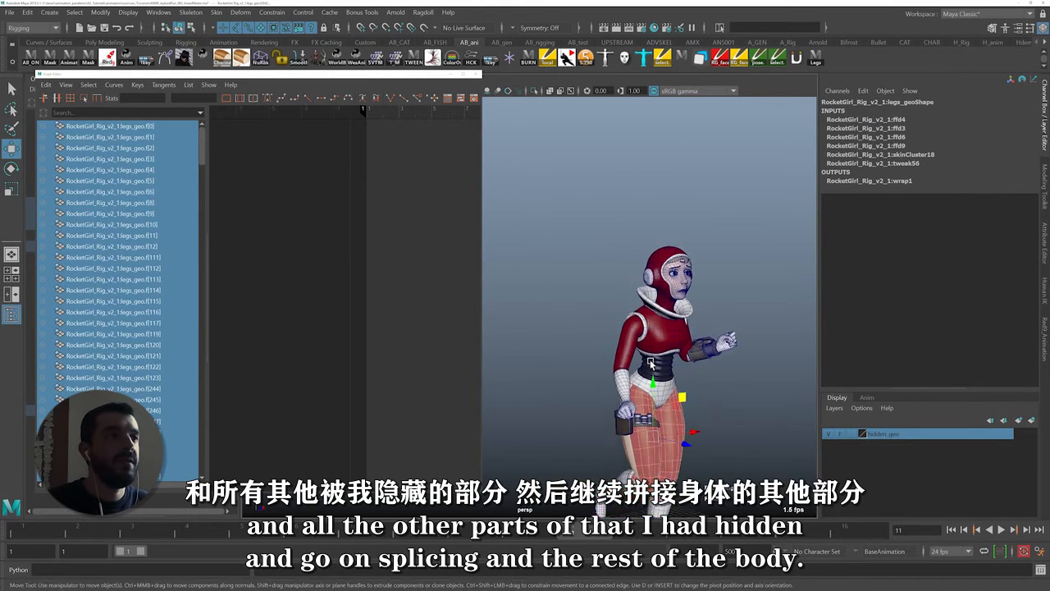
key(F8)
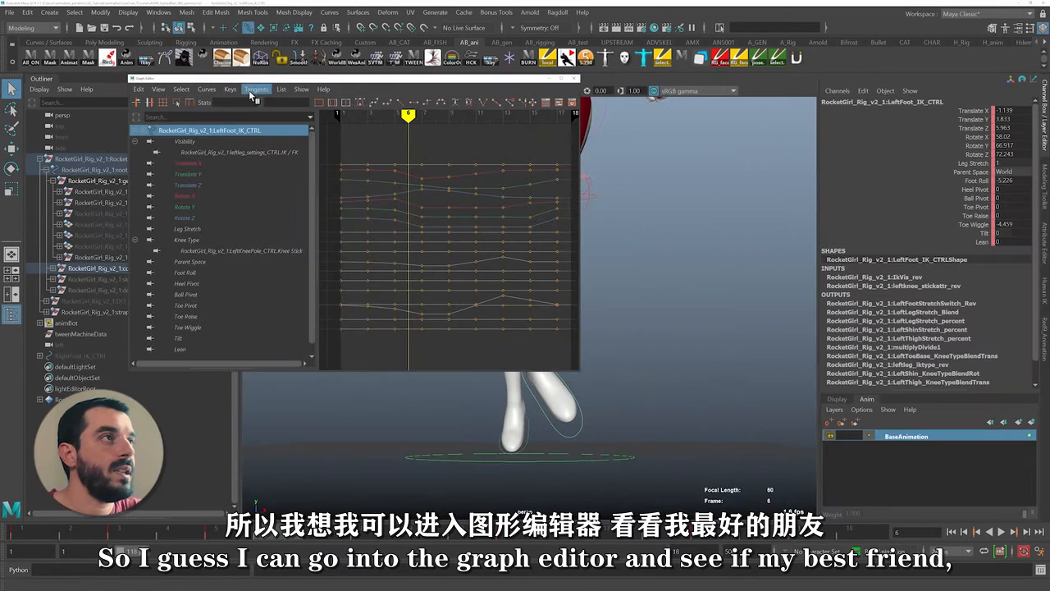
Apply the Euler Filter to all keys of the left foot IK control's curves and put the Graph Editor away
drag(434, 250, 620, 111)
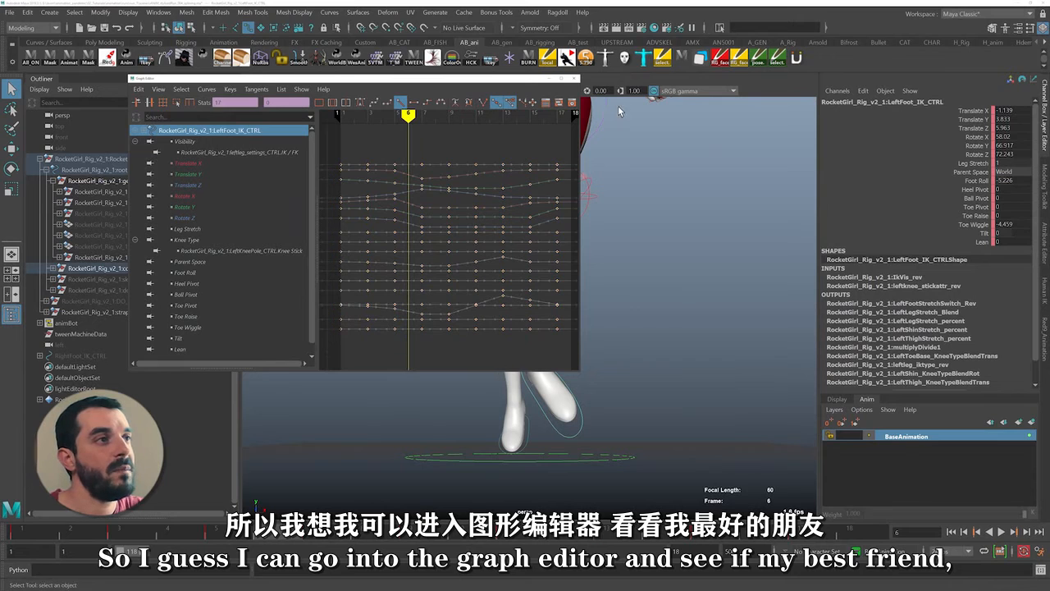
click(206, 93)
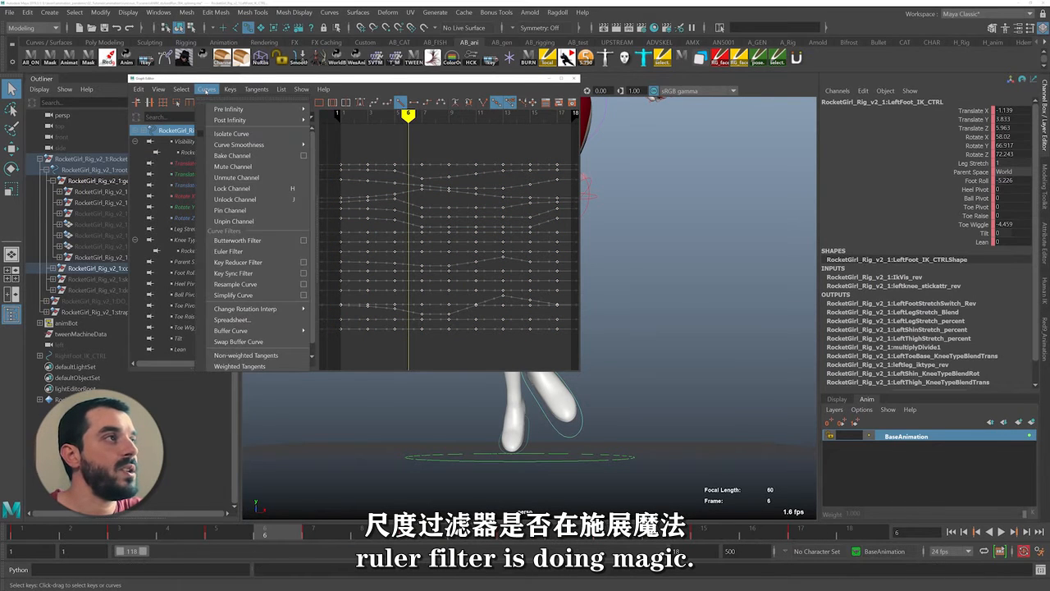
click(250, 241)
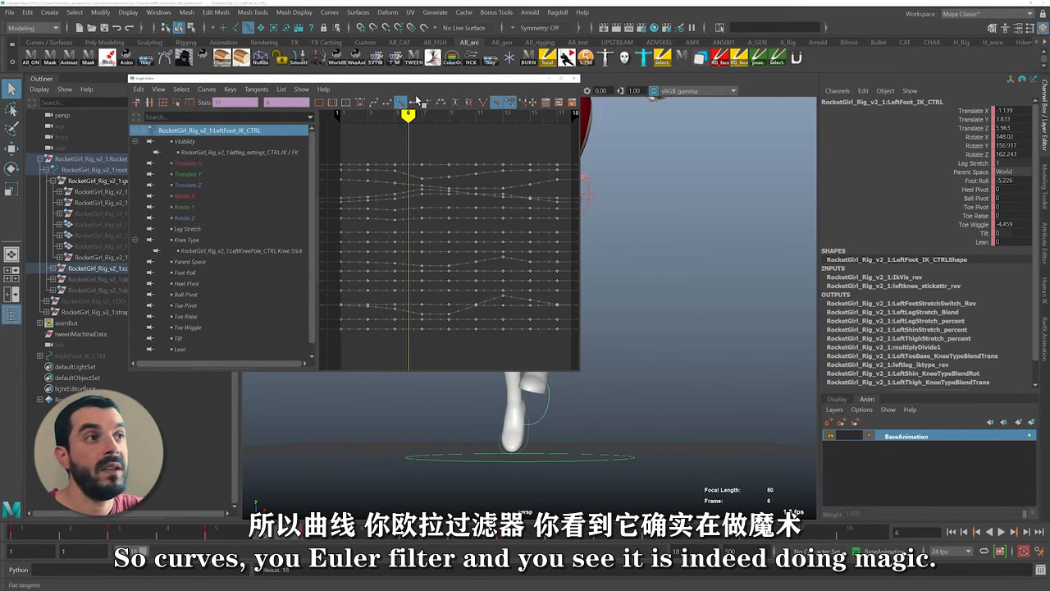
drag(410, 79, 277, 73)
click(441, 71)
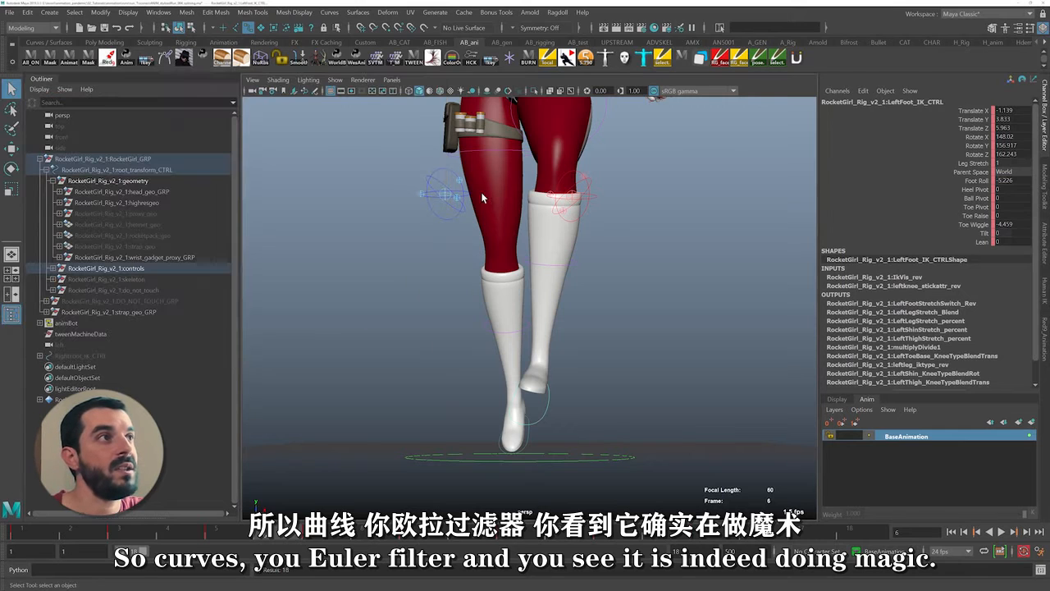
Straighten the left foot IK control at frame 5 in the front view, rotating it to about 112.054, 151.902, 164.228
key(e)
key(alt+comma)
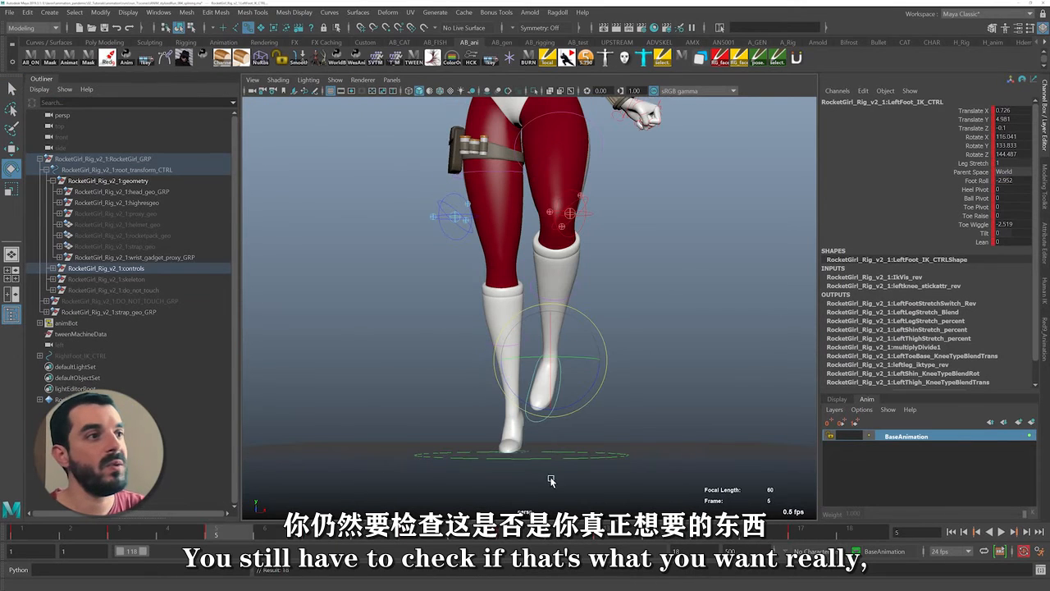
drag(590, 394, 613, 442)
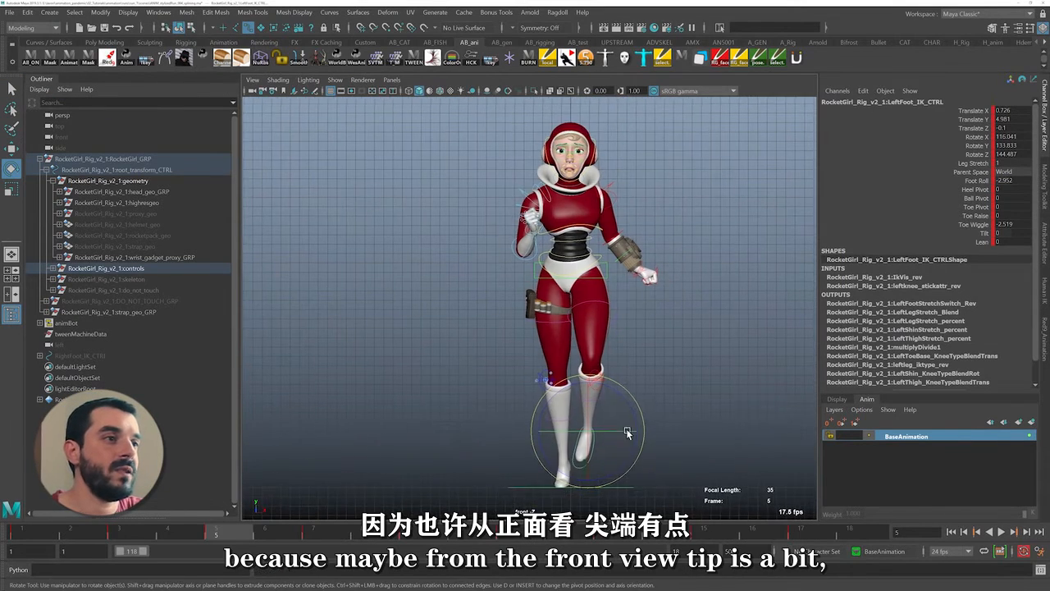
drag(627, 406, 622, 399)
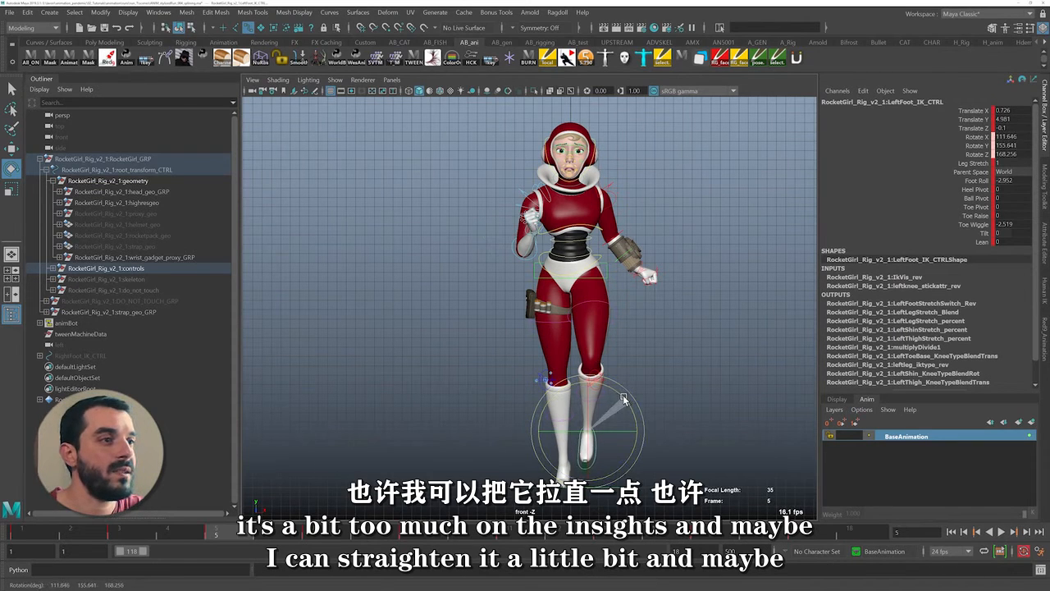
Shift the left foot IK control outward at frame 7 to a Translate X of about -2.086, and compare the neighbouring frames
key(alt+period)
key(alt+period)
key(w)
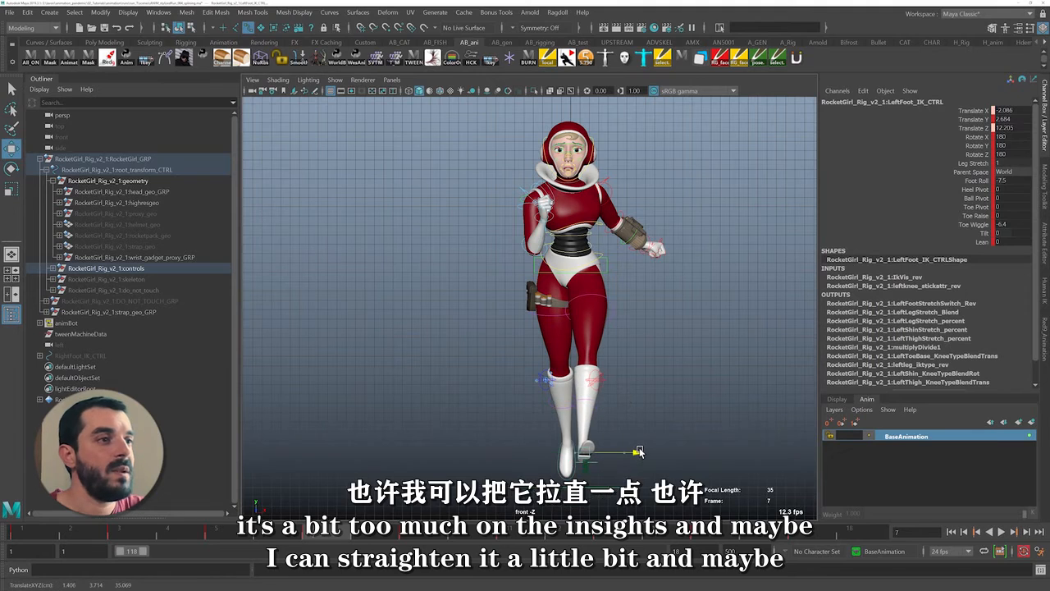
key(period)
key(comma)
key(comma)
key(comma)
key(comma)
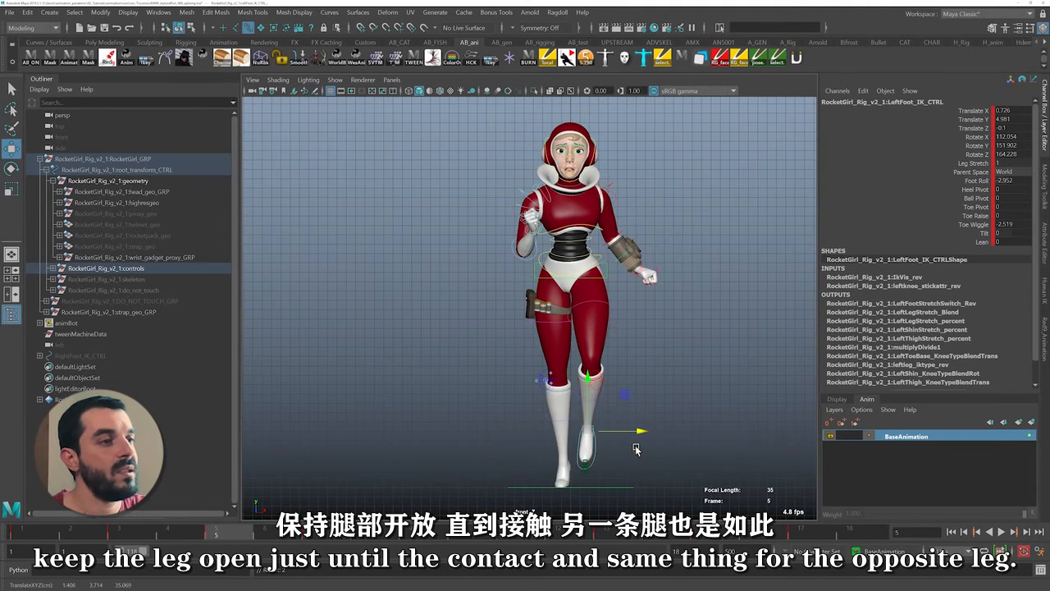
Shift the right foot IK control outward at frame 15 to a Translate X of 2, and compare the neighbouring frames
key(period)
key(period)
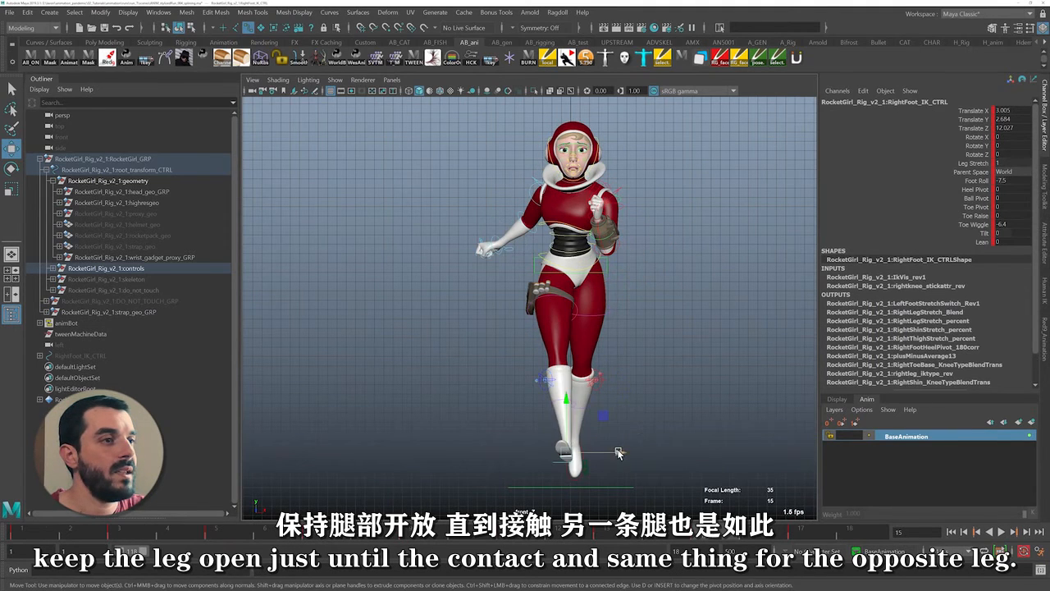
drag(619, 453, 609, 454)
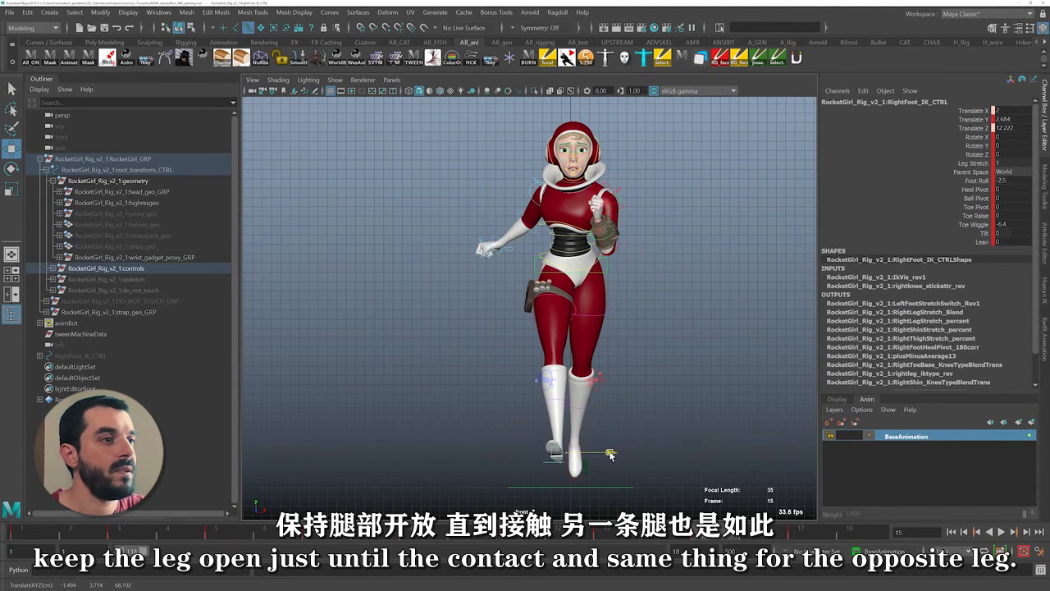
key(comma)
key(comma)
key(period)
key(period)
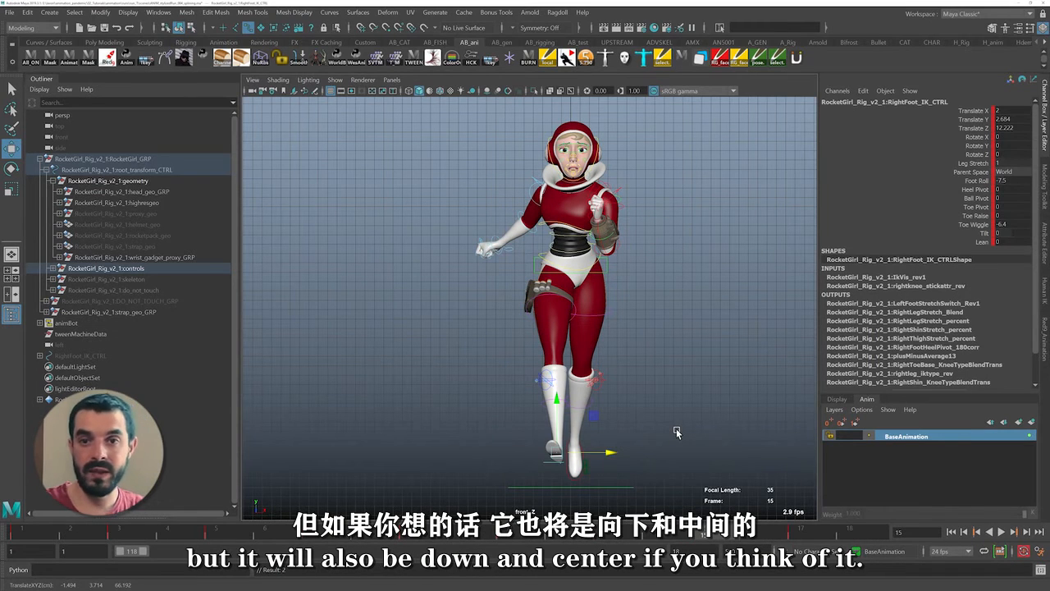
Play the run in the perspective view to check the character's general forward motion
key(period)
key(period)
key(period)
key(period)
key(period)
key(period)
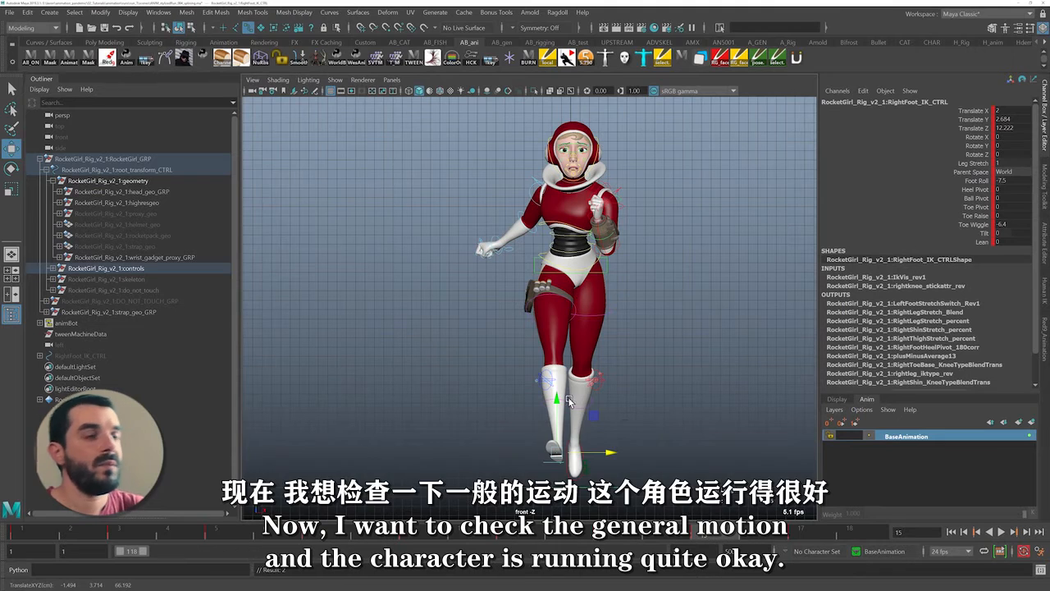
key(space)
drag(576, 437, 566, 367)
alt+right_drag(566, 367, 396, 310)
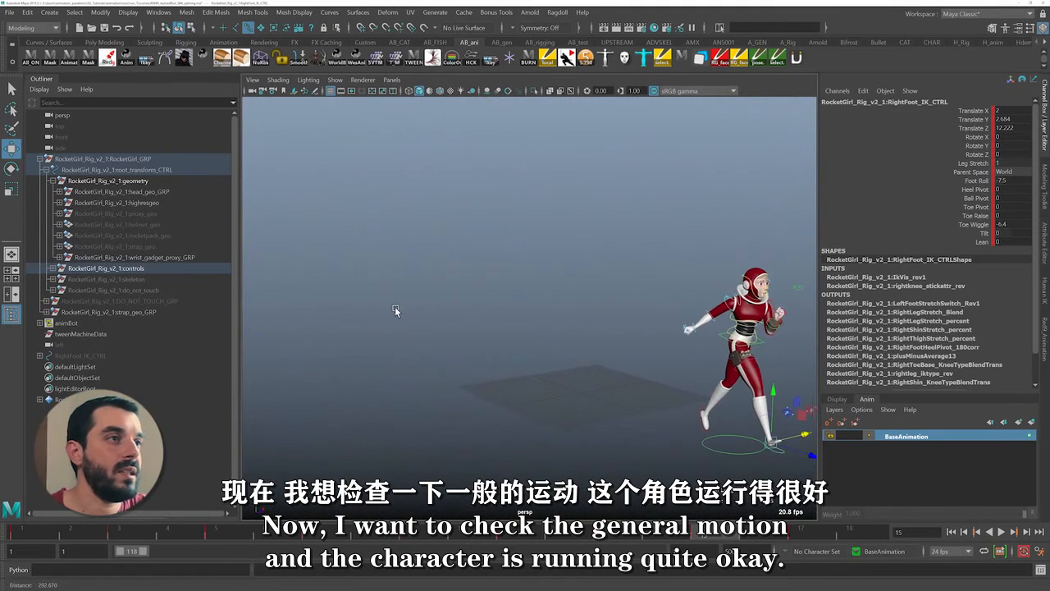
key(alt+v)
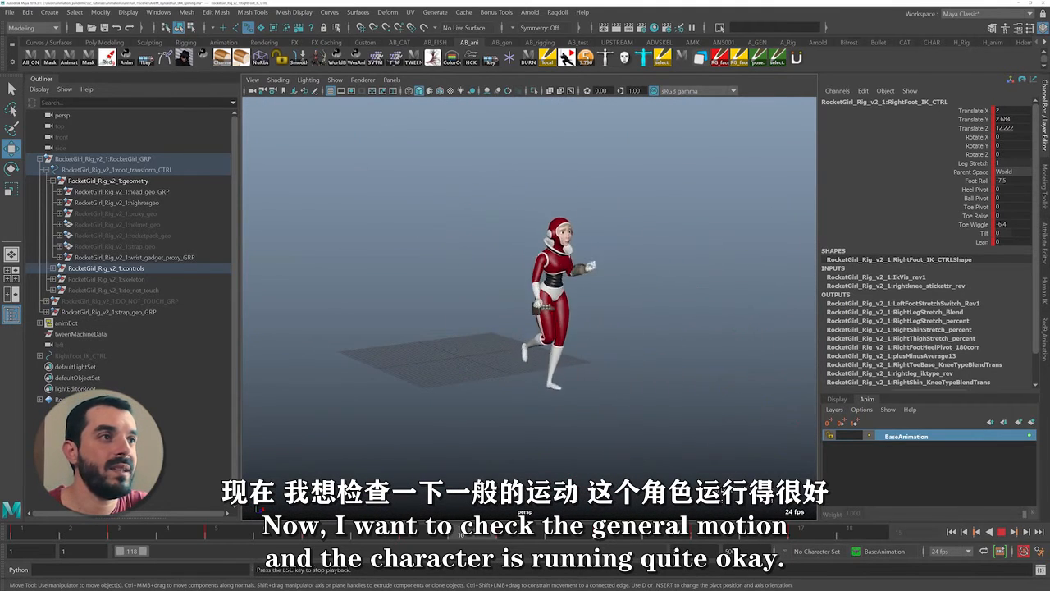
key(Escape)
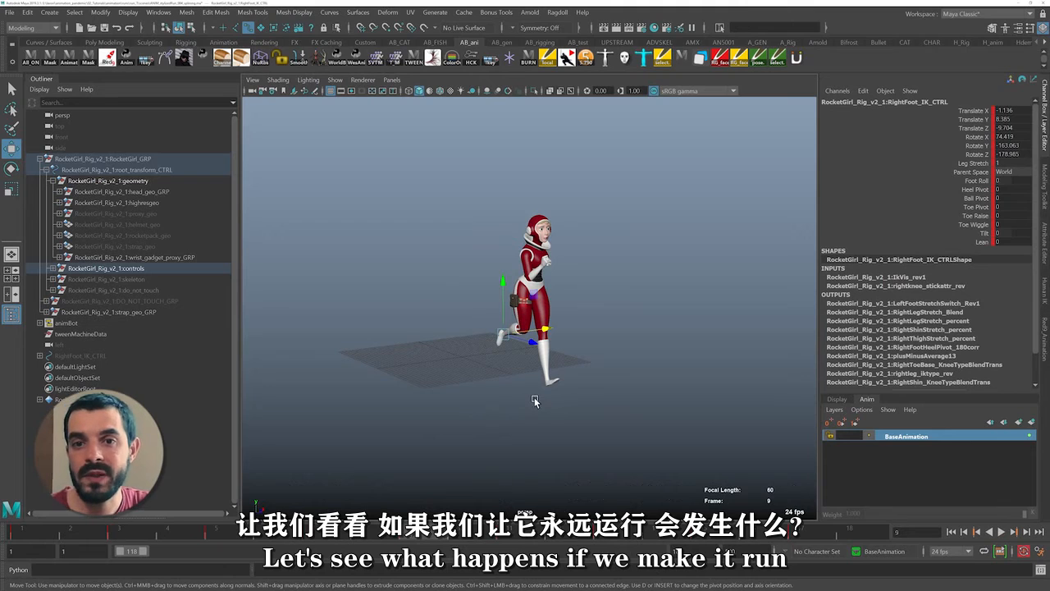
Select all rig controls except the master control and show their curves in an enlarged Graph Editor
drag(413, 419, 763, 123)
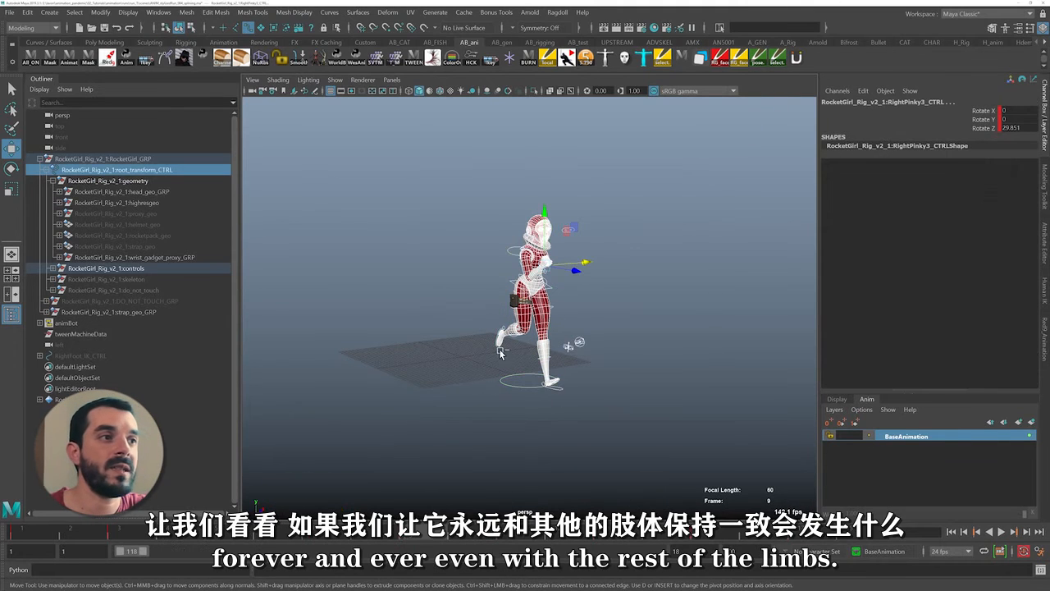
ctrl+drag(500, 352, 773, 82)
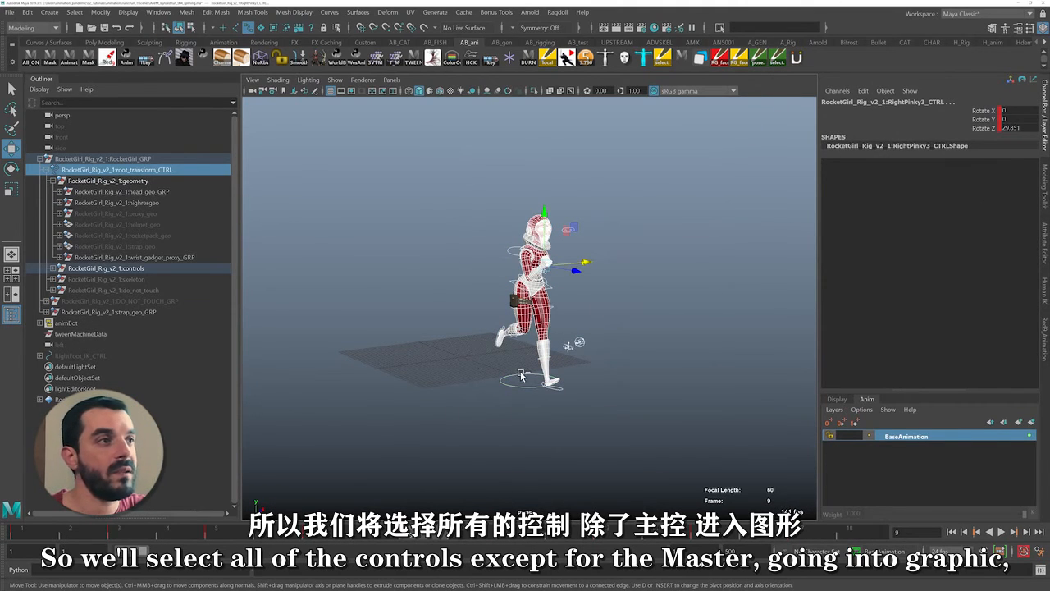
ctrl+drag(522, 376, 520, 437)
click(433, 57)
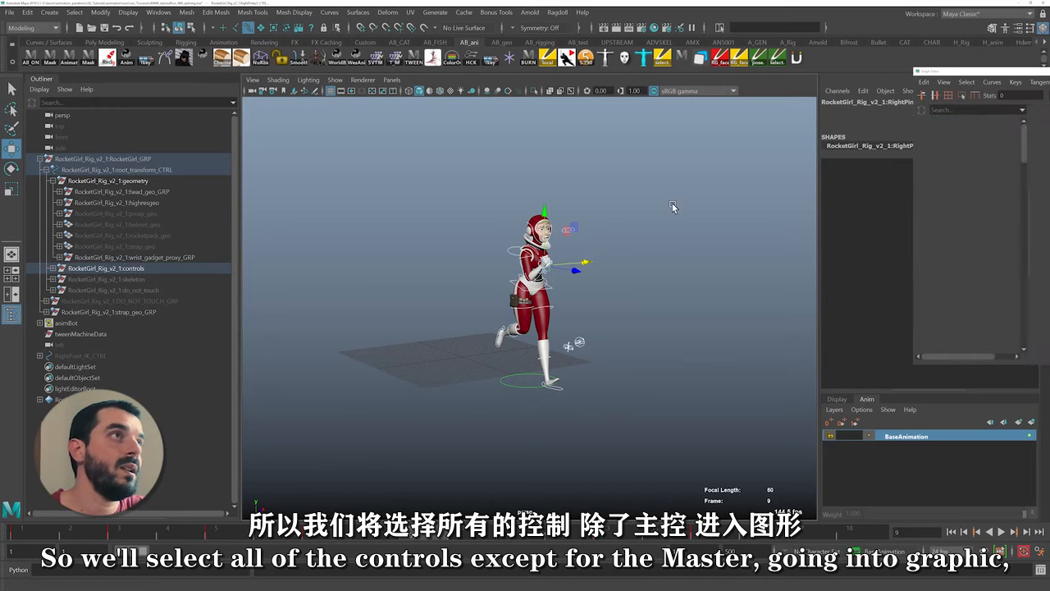
drag(1011, 75, 196, 57)
drag(551, 344, 778, 496)
scroll(413, 361, down, 5)
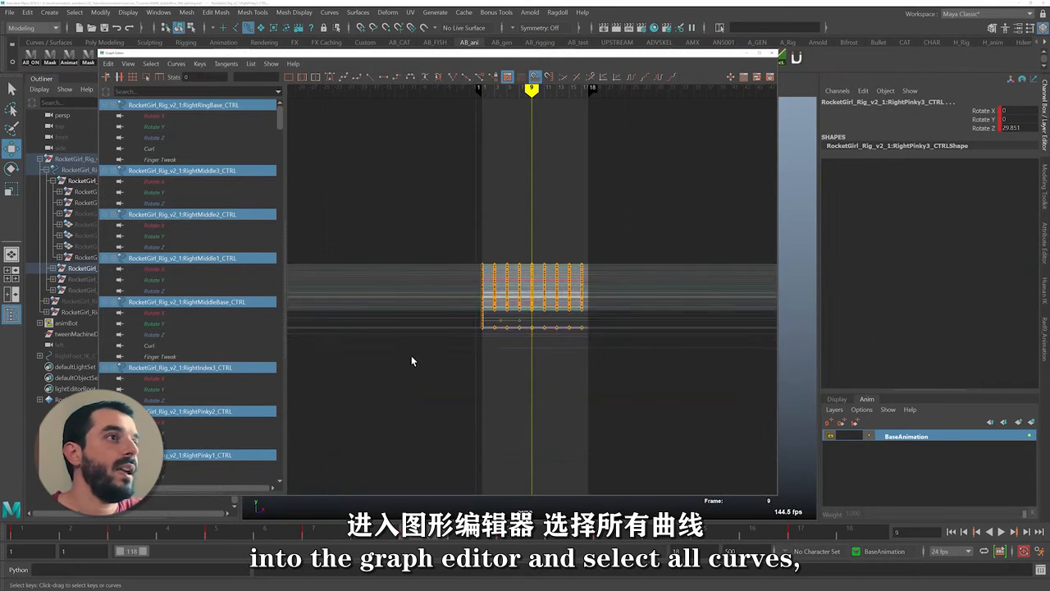
Set the post infinity of all the selected controls' curves to Cycle and toggle the infinity display
drag(413, 362, 627, 222)
click(172, 64)
mouse_move(228, 96)
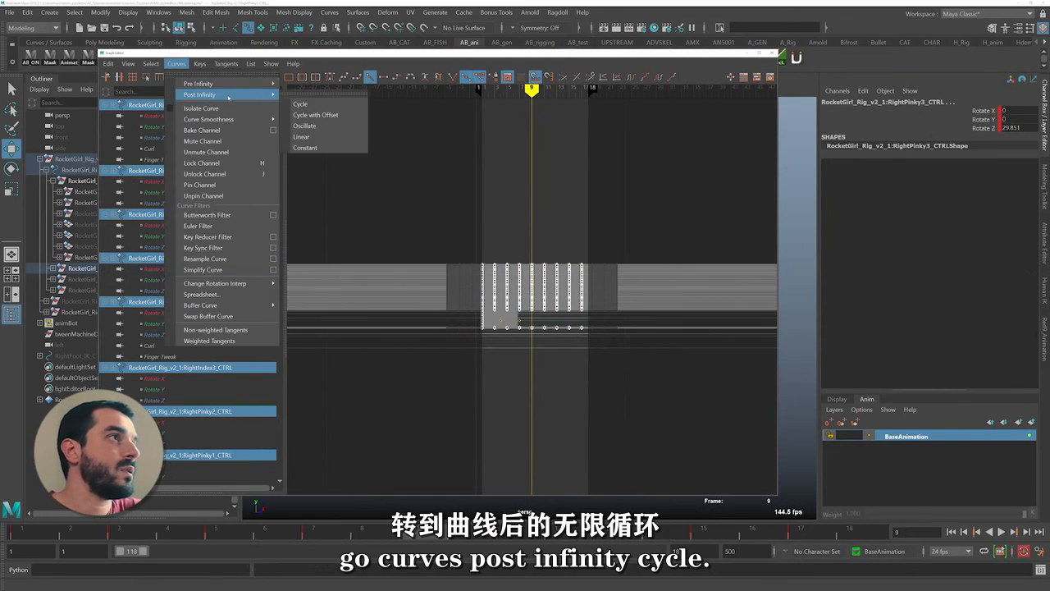
click(325, 104)
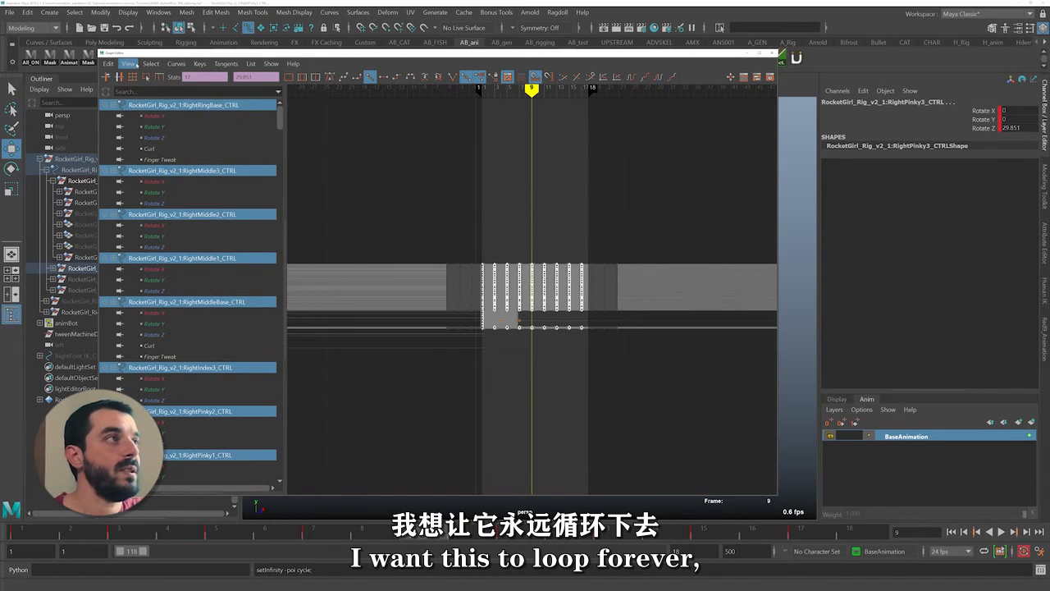
click(129, 63)
click(164, 190)
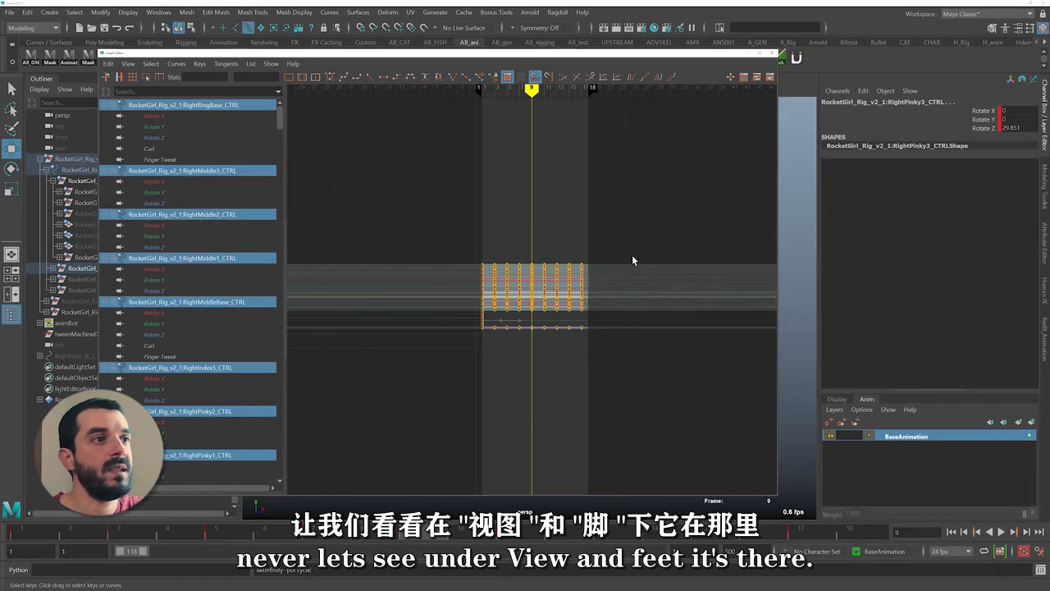
Examine how the right forearm control's Rotate Y curve loops past the last key and check its tangents
key(f)
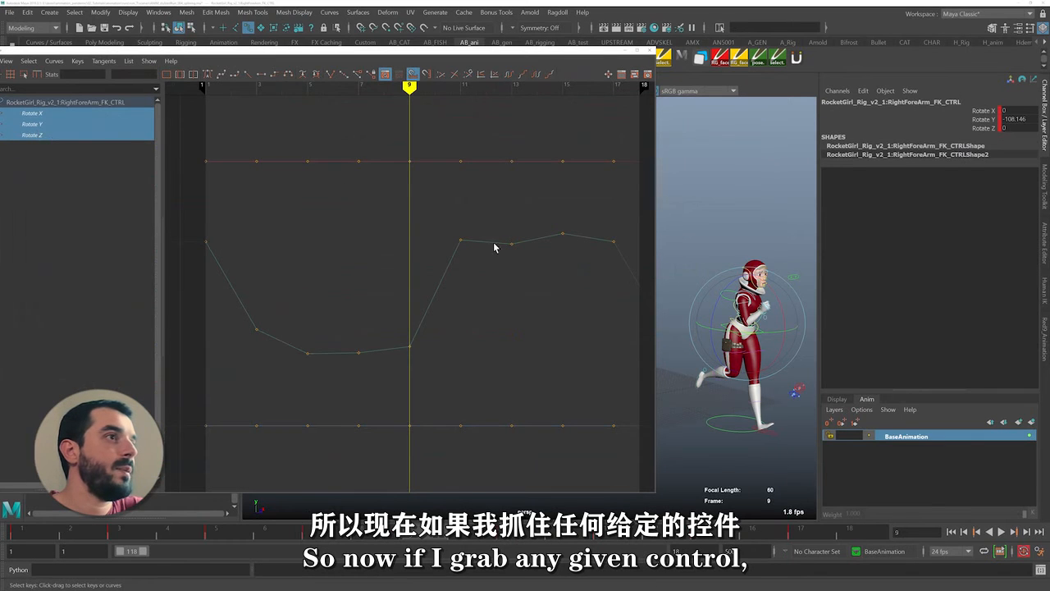
alt+middle_drag(495, 247, 305, 246)
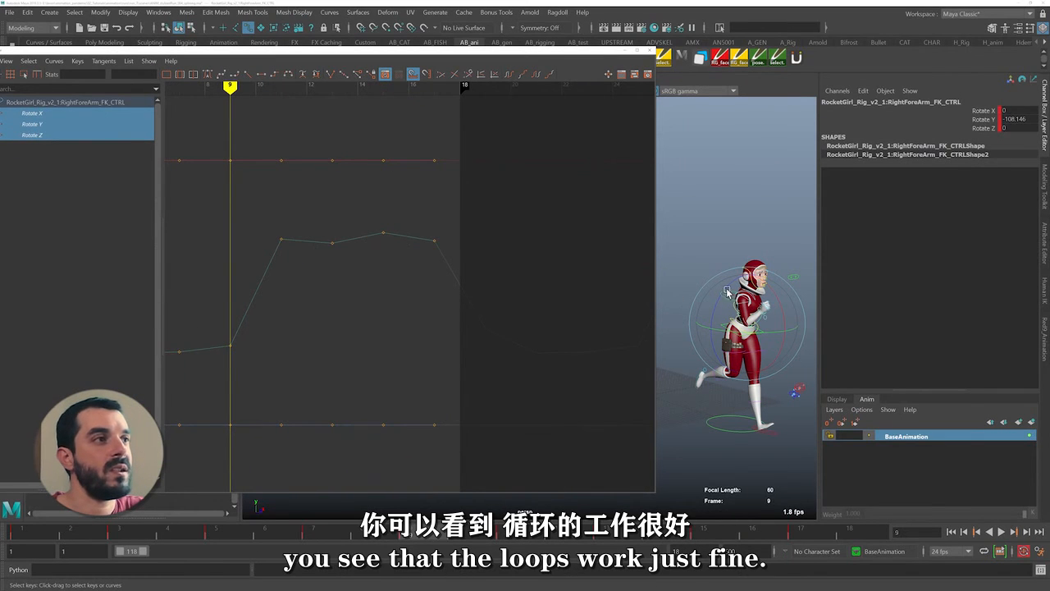
drag(524, 183, 519, 179)
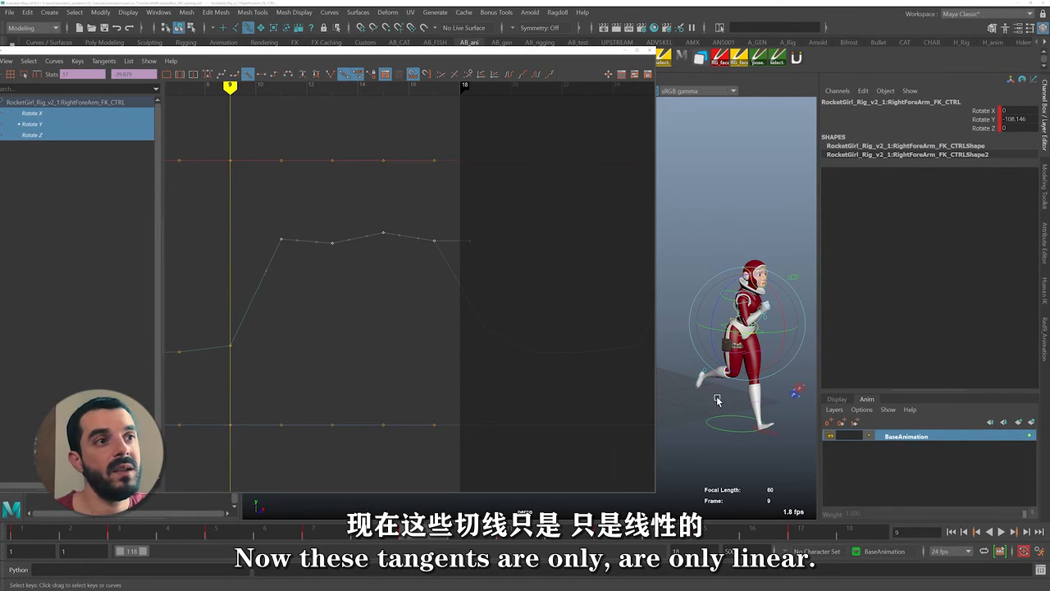
Select all keys of the rig controls' curves and convert their tangents to Auto
drag(716, 402, 856, 207)
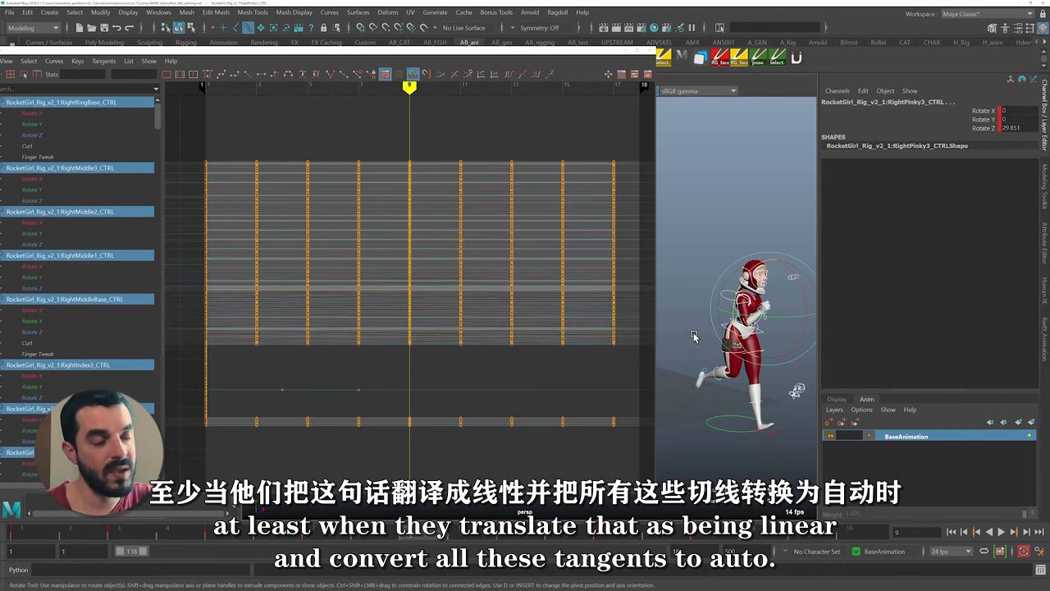
drag(184, 134, 633, 447)
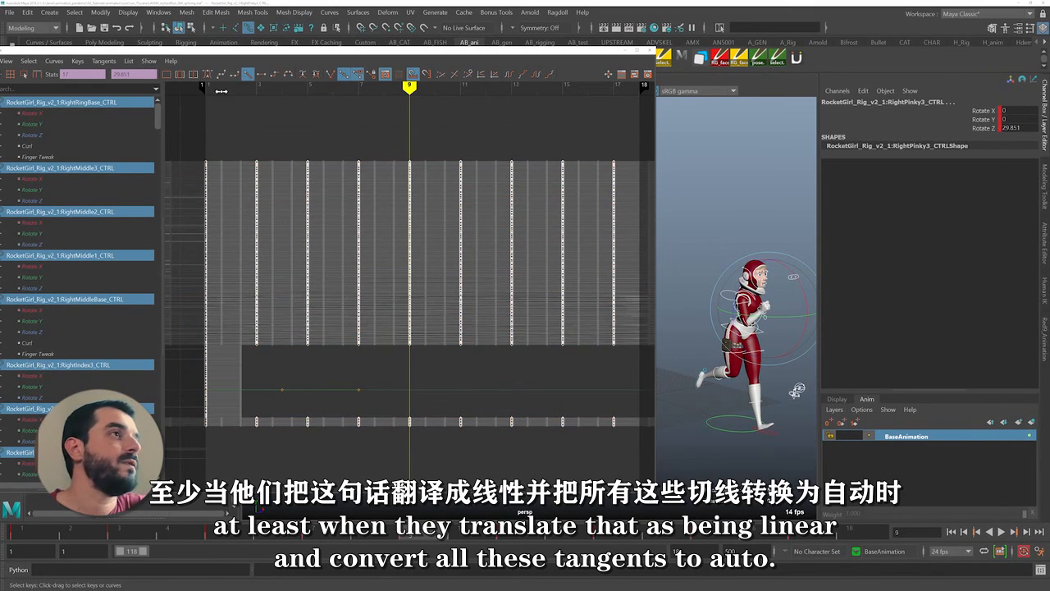
click(208, 73)
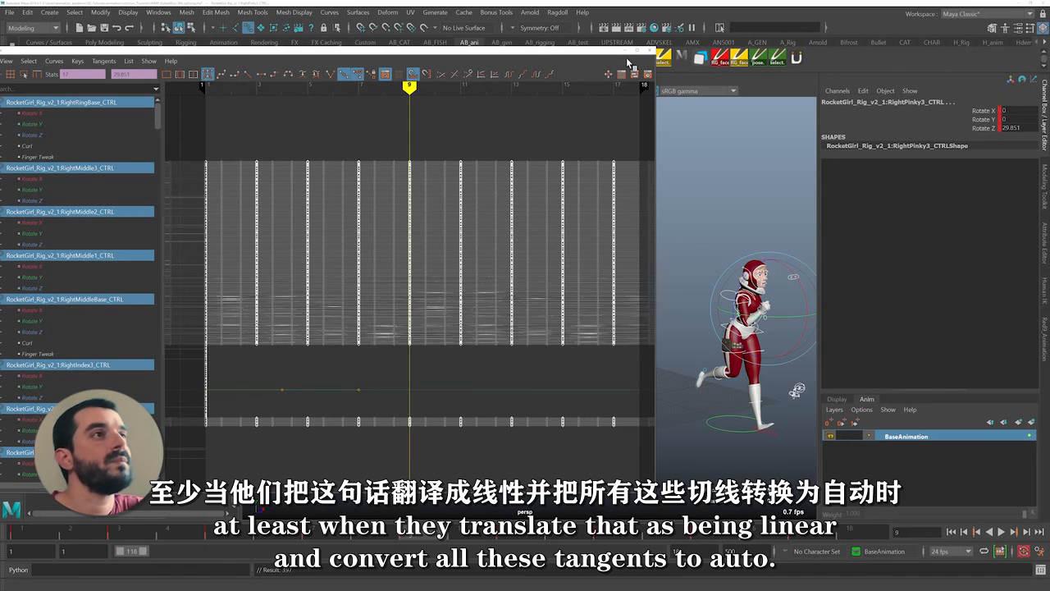
Put the Graph Editor away and play the cycled run over the lengthened timeline, following the character forward
click(625, 51)
alt+middle_drag(714, 283, 606, 265)
key(alt+v)
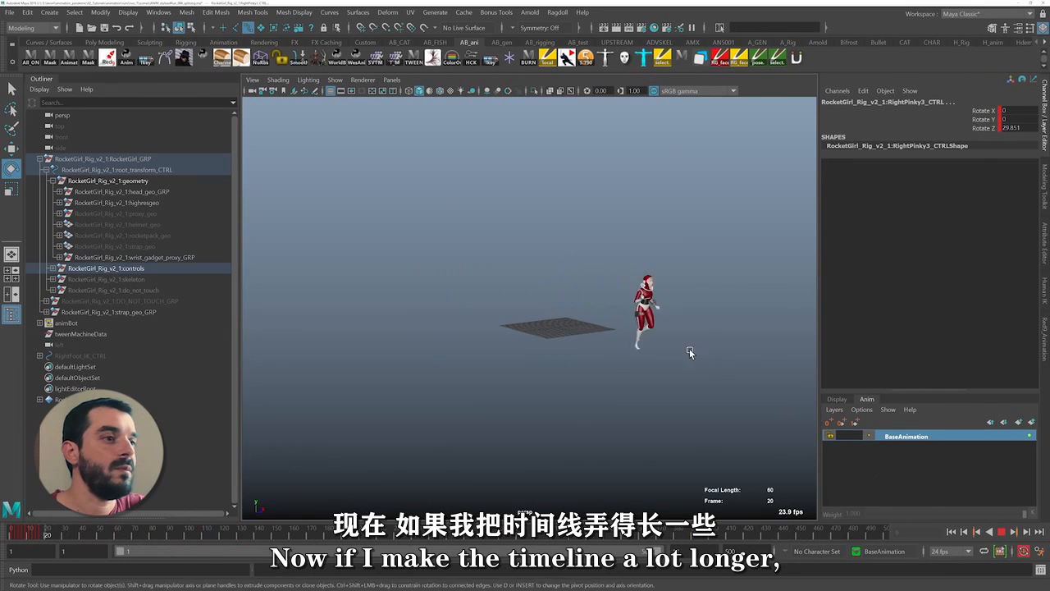
alt+middle_drag(689, 348, 482, 325)
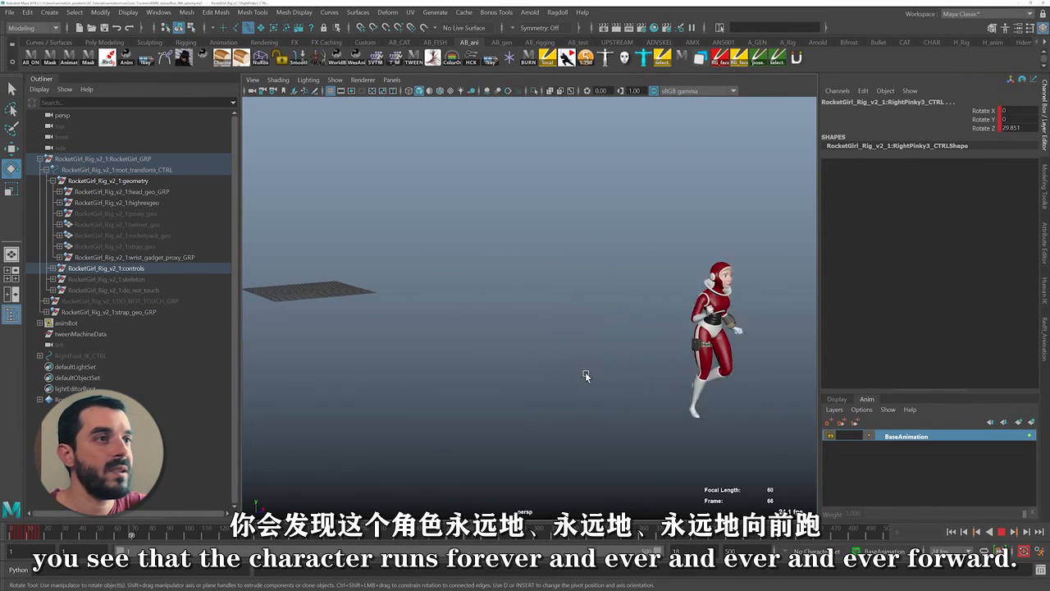
alt+middle_drag(634, 383, 462, 351)
alt+right_drag(461, 350, 568, 373)
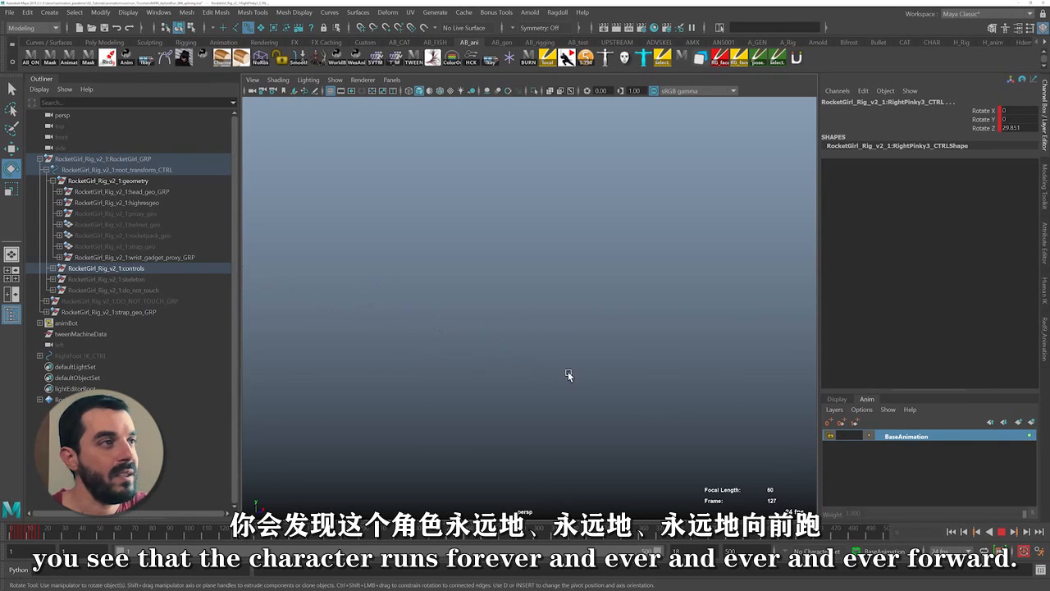